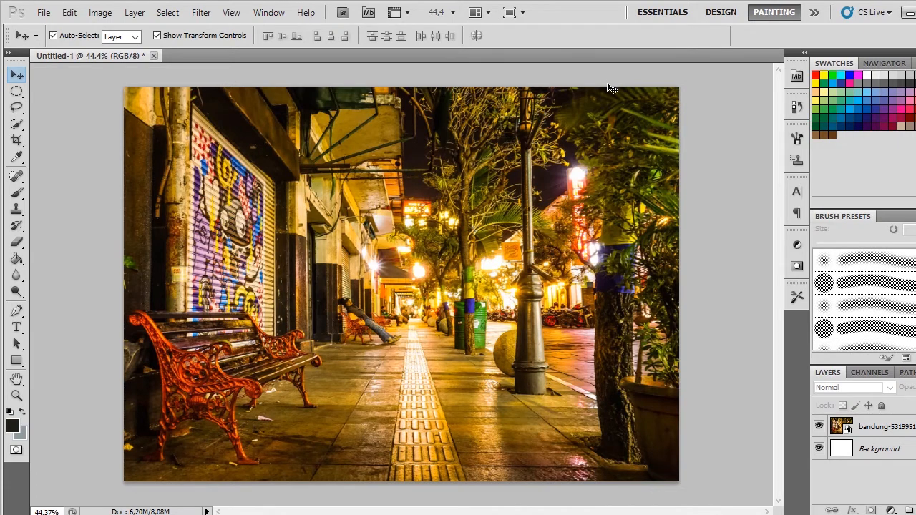
Step: Create a new document from the International Paper preset at A6 size, 105 x 148 mm, 300 pixels/inch, RGB, white background
{"action": "left_click", "coordinate": [44, 16]}
{"action": "left_click", "coordinate": [56, 26]}
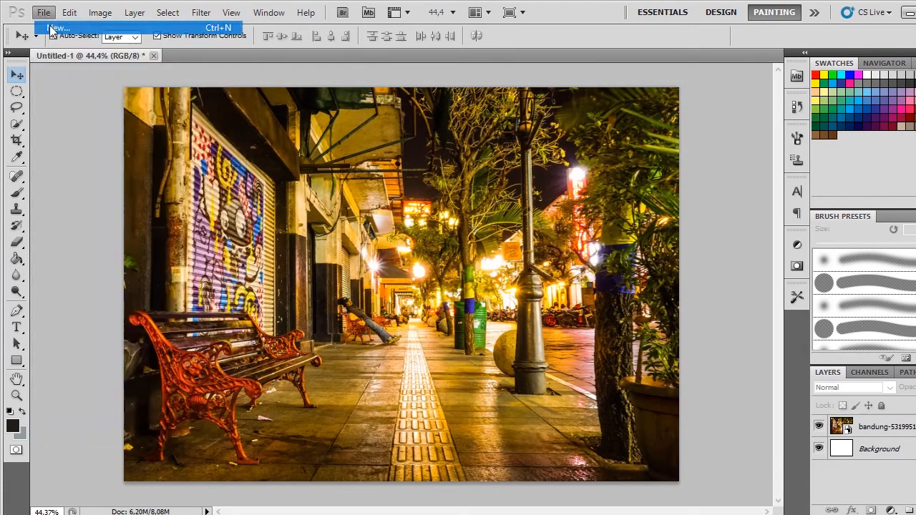
{"action": "left_click", "coordinate": [417, 127]}
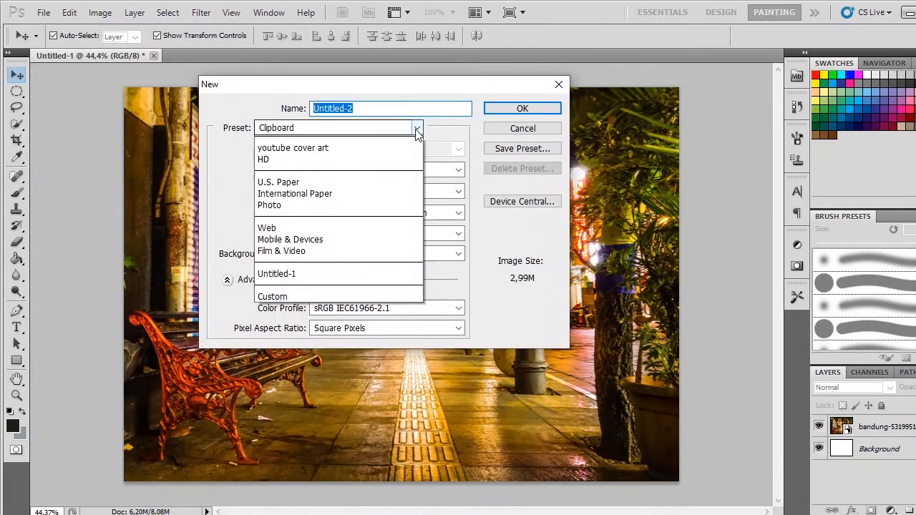
{"action": "left_click", "coordinate": [306, 222]}
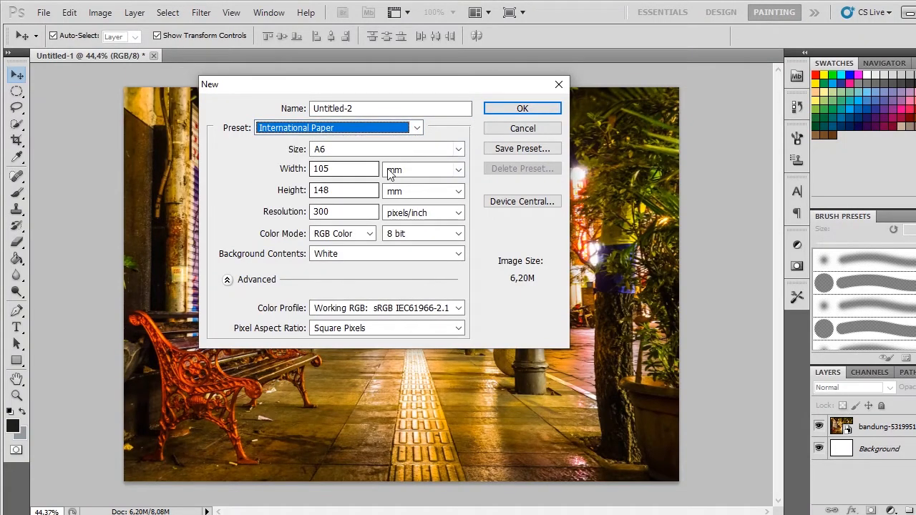
{"action": "left_click", "coordinate": [536, 112]}
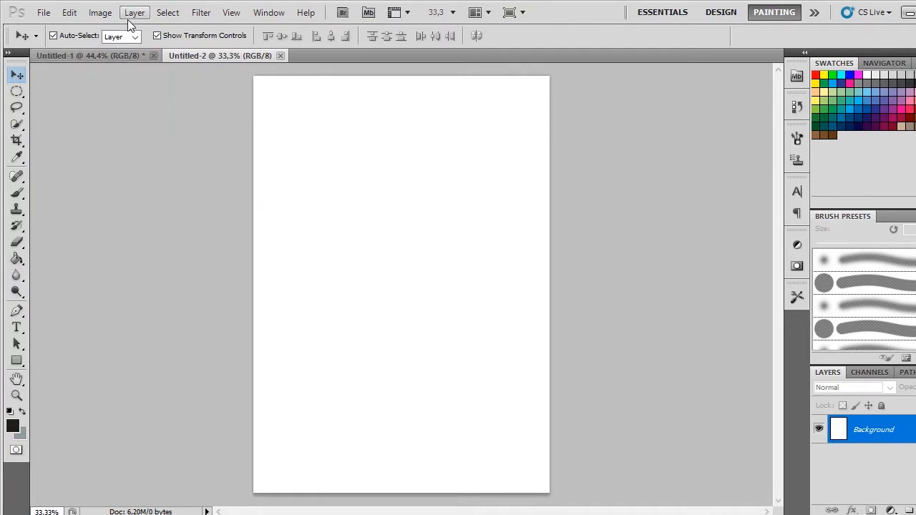
Step: Rotate the blank A6 canvas 90° counterclockwise into landscape orientation
{"action": "left_click", "coordinate": [96, 15]}
{"action": "mouse_move", "coordinate": [151, 144]}
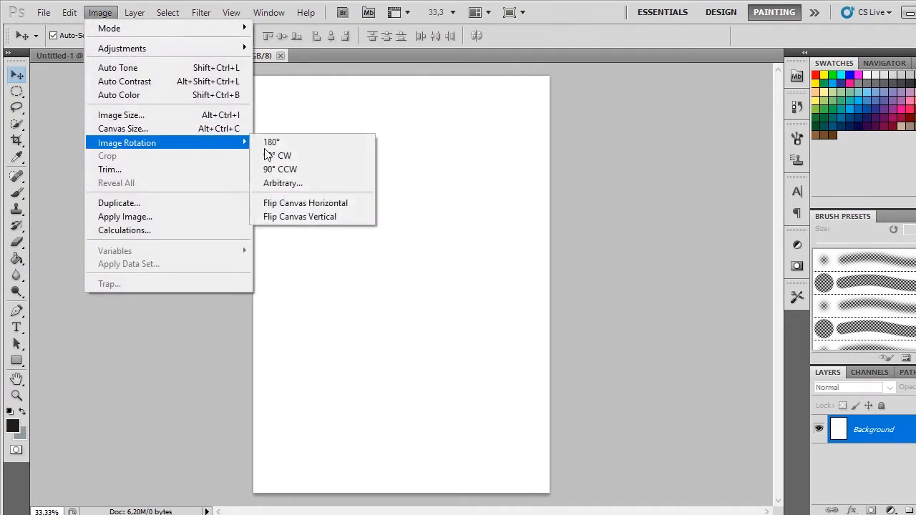
{"action": "left_click", "coordinate": [307, 166]}
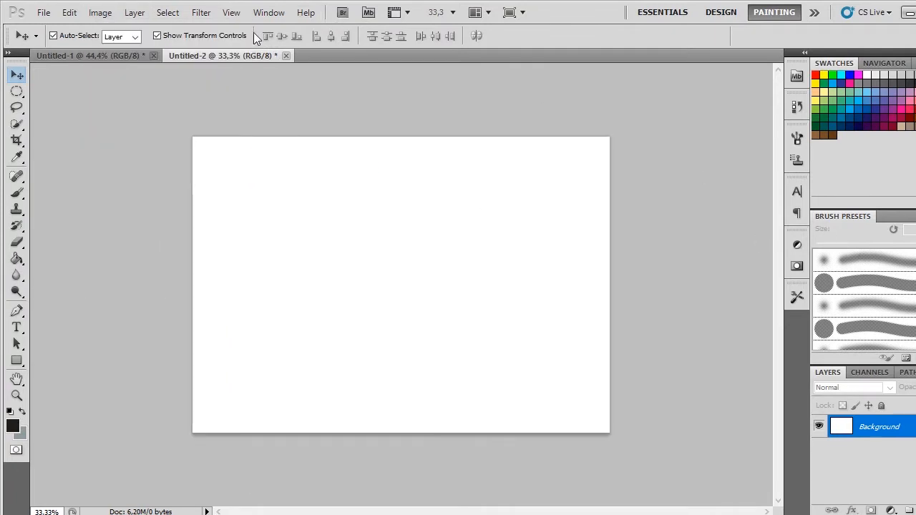
Step: Close the blank A6 document and return to the document with the street photo
{"action": "left_click", "coordinate": [106, 13]}
{"action": "mouse_move", "coordinate": [142, 145]}
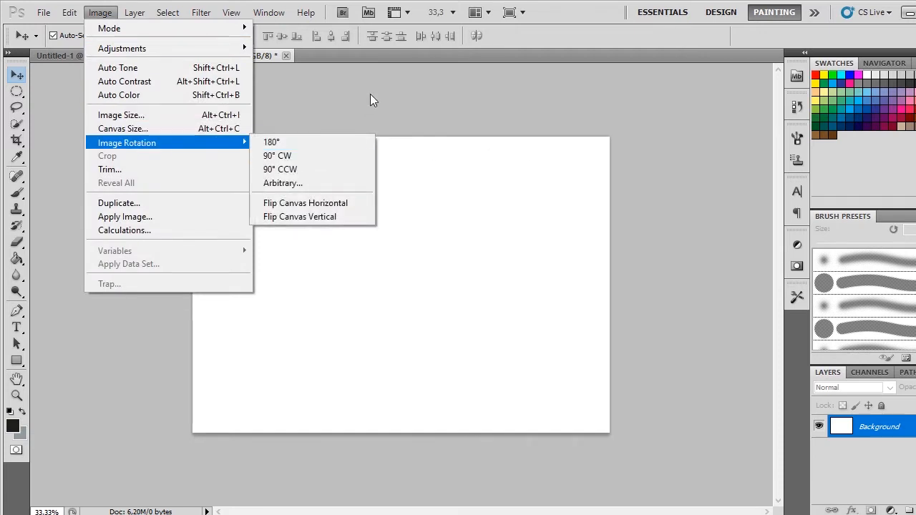
{"action": "left_click", "coordinate": [285, 55]}
{"action": "left_click", "coordinate": [285, 55]}
{"action": "left_click", "coordinate": [481, 213]}
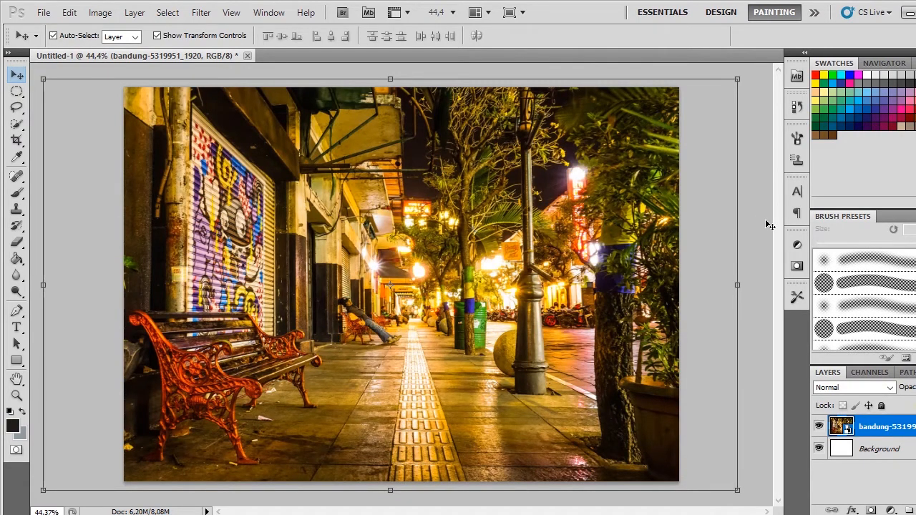
Step: Scale the street photo layer down slightly about its centre so it still covers the whole canvas, and apply the transformation
{"action": "left_click", "coordinate": [767, 222]}
{"action": "scroll", "coordinate": [617, 280], "scroll_direction": "down", "scroll_amount": 2}
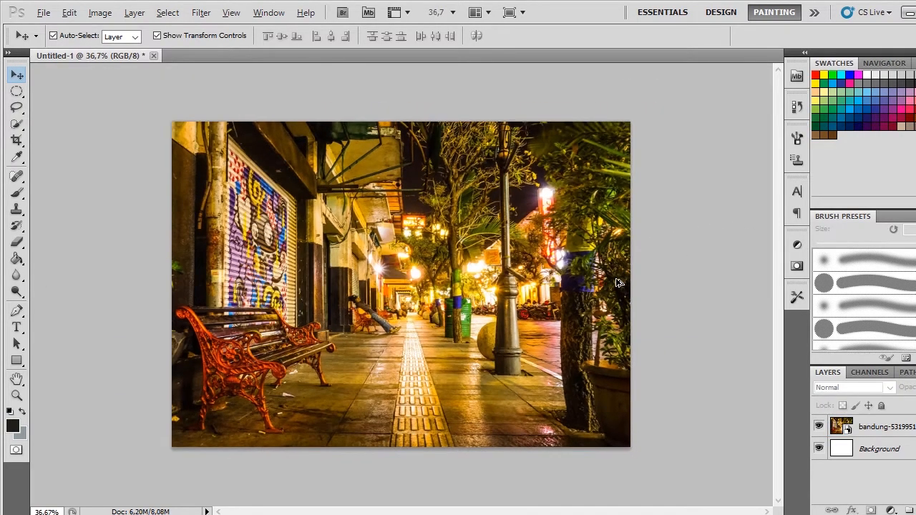
{"action": "left_click", "coordinate": [618, 282]}
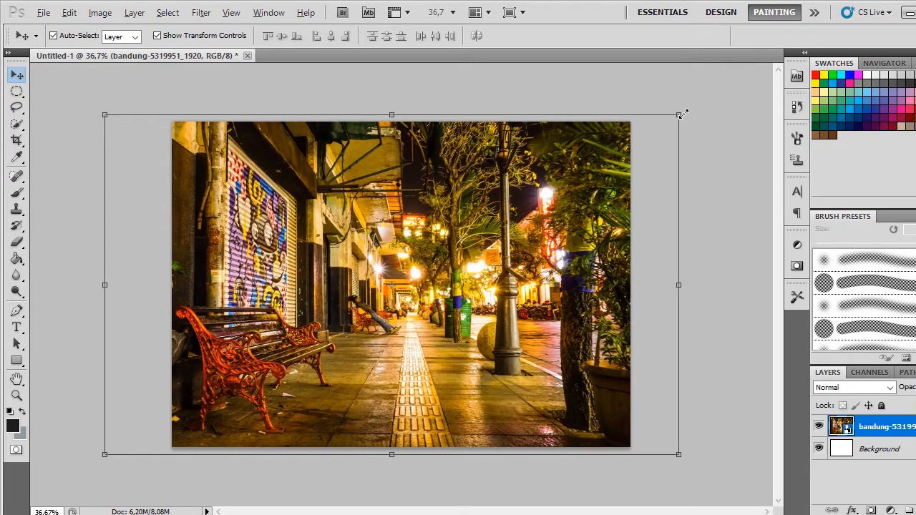
{"action": "left_click_drag", "start_coordinate": [680, 114], "coordinate": [674, 121]}
{"action": "key", "text": "Return"}
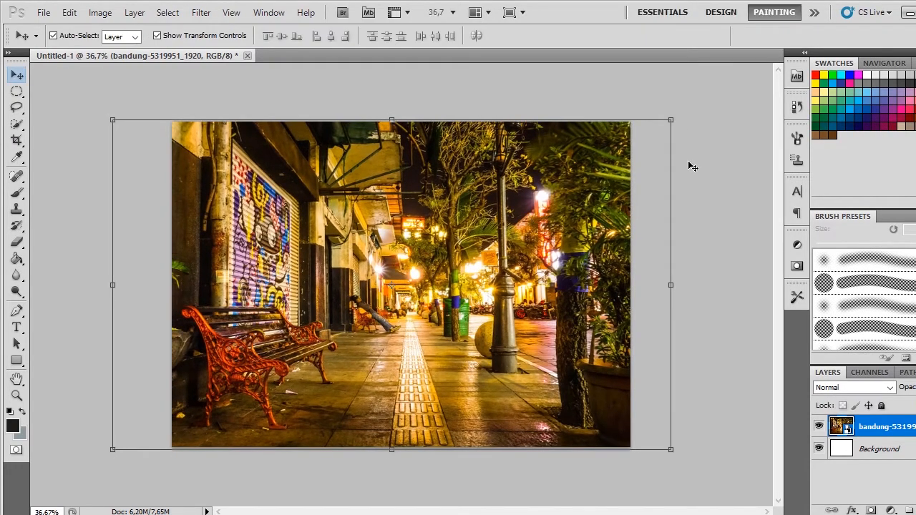
{"action": "left_click", "coordinate": [721, 141]}
Step: Reposition the street photo horizontally within the canvas, ending slightly right of its starting place so the bench is fully framed
{"action": "scroll", "coordinate": [605, 246], "scroll_direction": "up", "scroll_amount": 2}
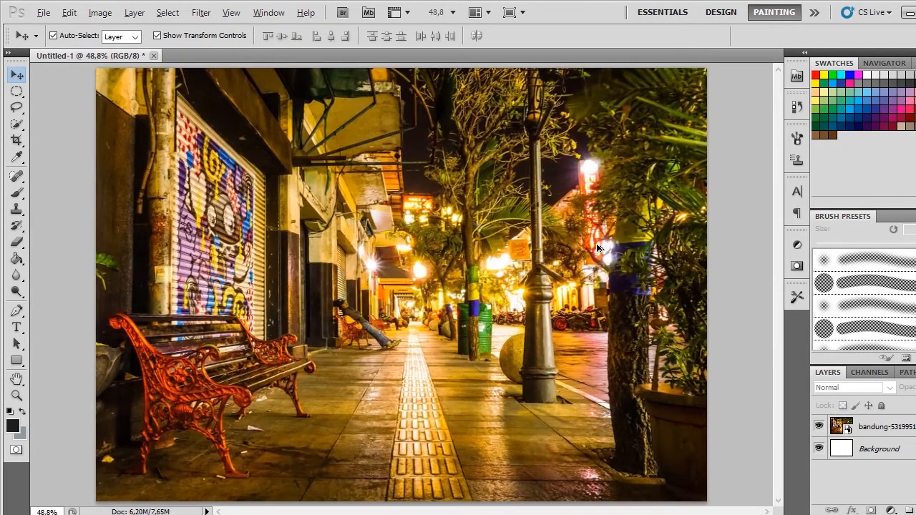
{"action": "scroll", "coordinate": [598, 247], "scroll_direction": "down", "scroll_amount": 1}
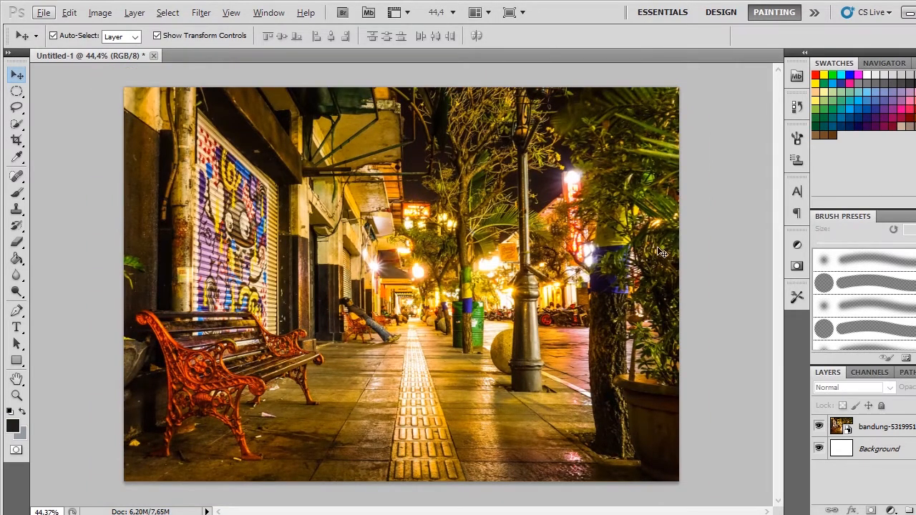
{"action": "scroll", "coordinate": [707, 254], "scroll_direction": "down", "scroll_amount": 1}
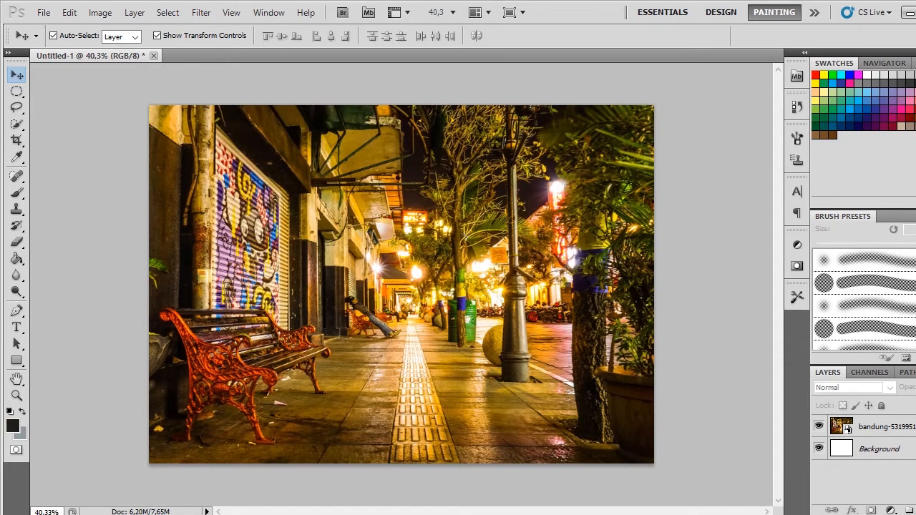
{"action": "scroll", "coordinate": [532, 189], "scroll_direction": "up", "scroll_amount": 3}
{"action": "scroll", "coordinate": [532, 189], "scroll_direction": "down", "scroll_amount": 1}
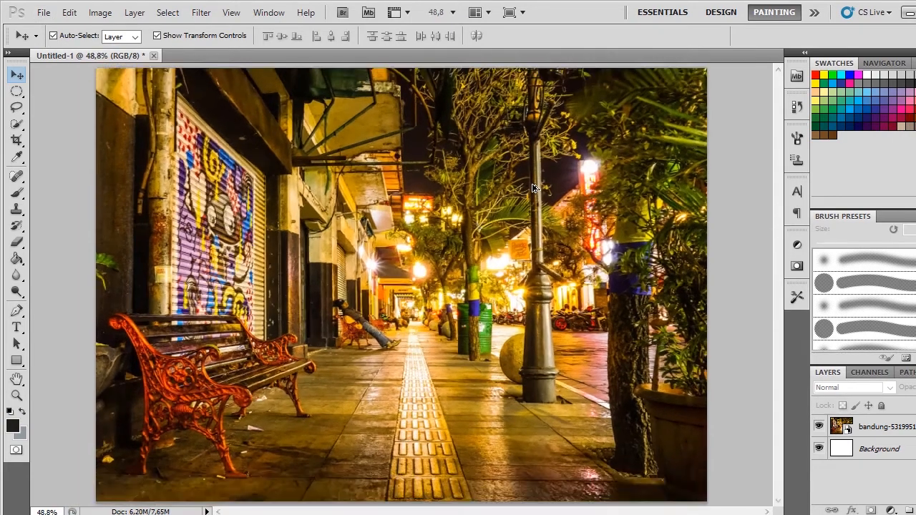
{"action": "scroll", "coordinate": [533, 189], "scroll_direction": "down", "scroll_amount": 1}
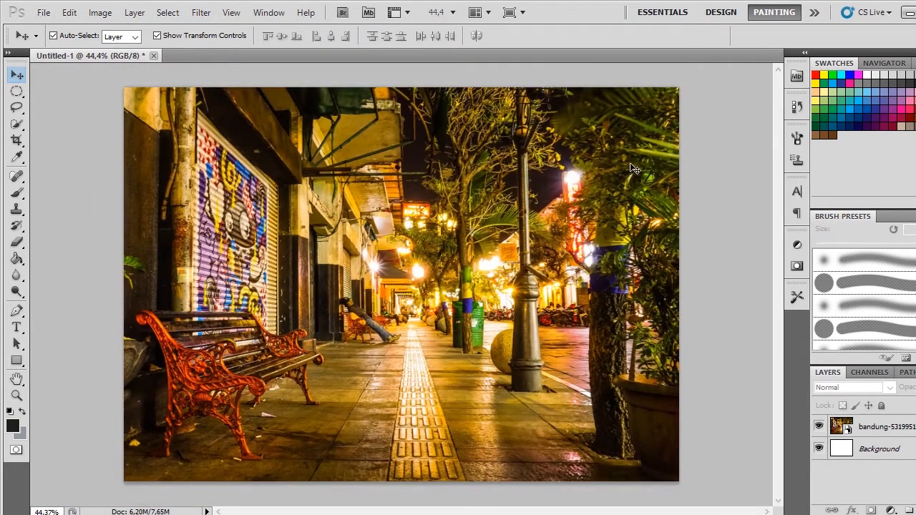
{"action": "left_click_drag", "start_coordinate": [575, 177], "coordinate": [553, 184]}
{"action": "left_click", "coordinate": [729, 186]}
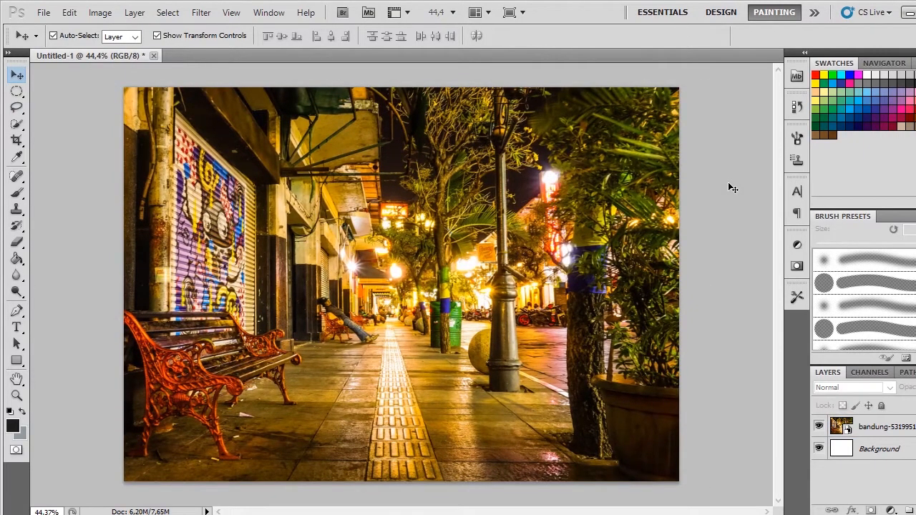
{"action": "left_click_drag", "start_coordinate": [609, 192], "coordinate": [641, 195]}
{"action": "left_click", "coordinate": [762, 145]}
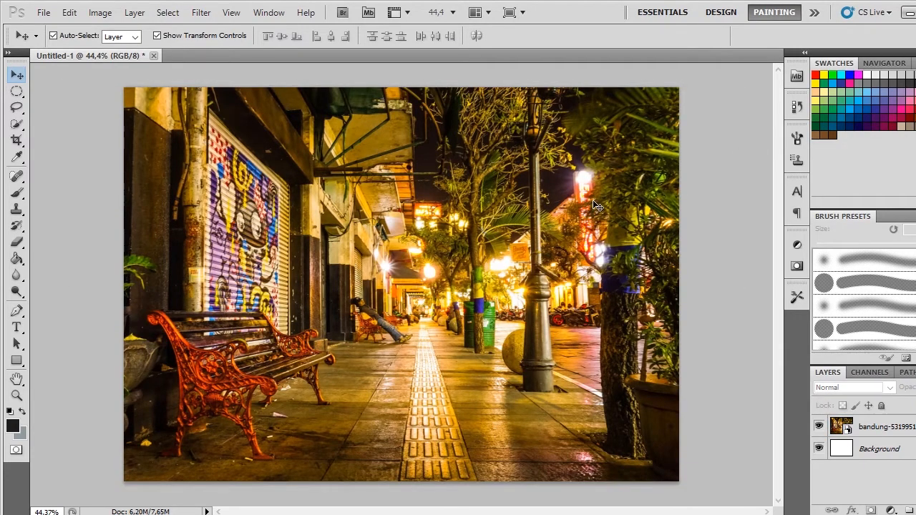
Step: Examine the street photo's composition up close and as a whole, including the walkway's far end and the area around the lamp post
{"action": "scroll", "coordinate": [429, 263], "scroll_direction": "up", "scroll_amount": 2}
{"action": "scroll", "coordinate": [427, 261], "scroll_direction": "up", "scroll_amount": 3}
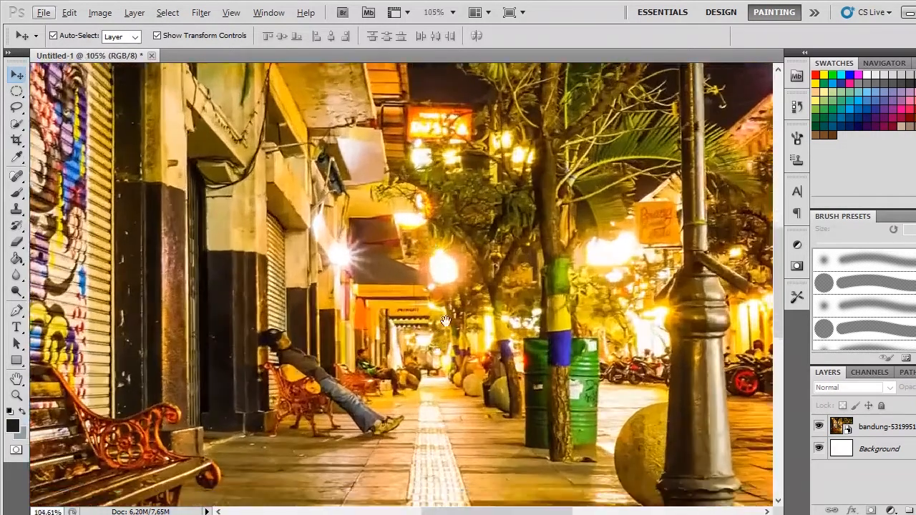
{"action": "scroll", "coordinate": [482, 258], "scroll_direction": "down", "scroll_amount": 4}
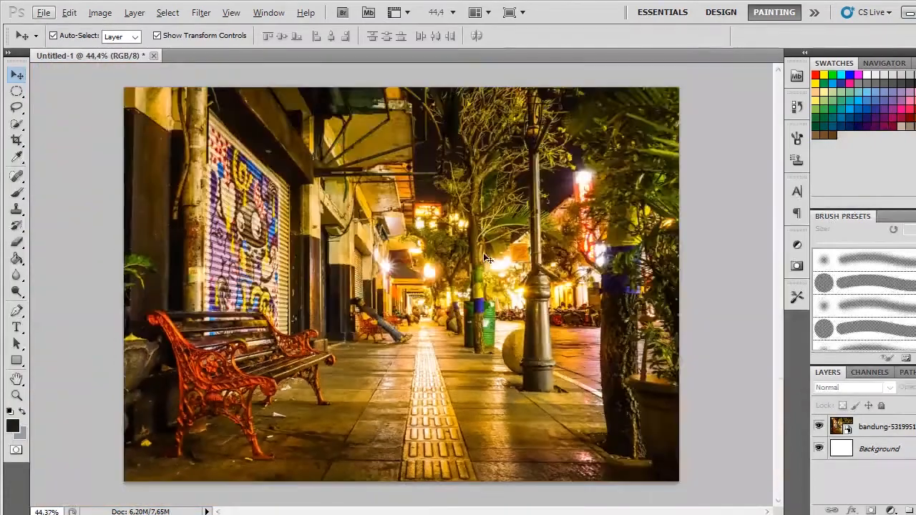
{"action": "scroll", "coordinate": [536, 258], "scroll_direction": "down", "scroll_amount": 1}
{"action": "scroll", "coordinate": [523, 264], "scroll_direction": "up", "scroll_amount": 2}
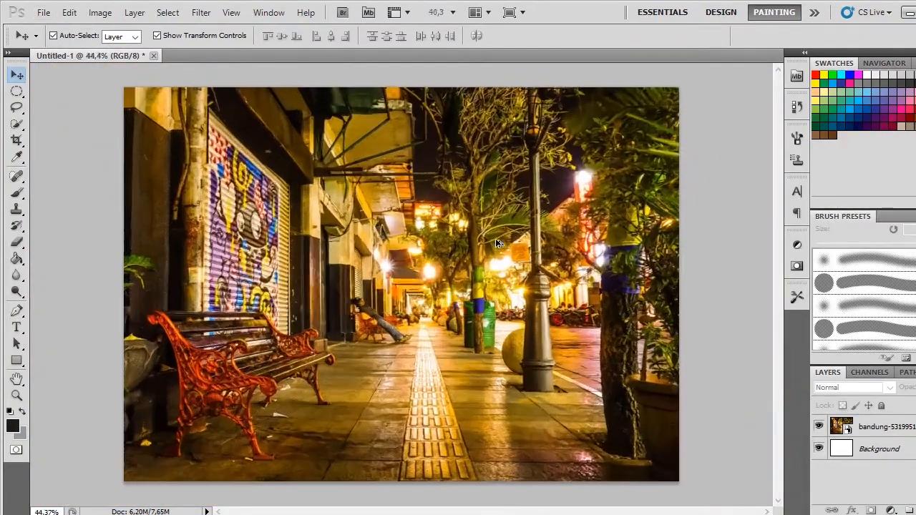
{"action": "scroll", "coordinate": [515, 269], "scroll_direction": "up", "scroll_amount": 3}
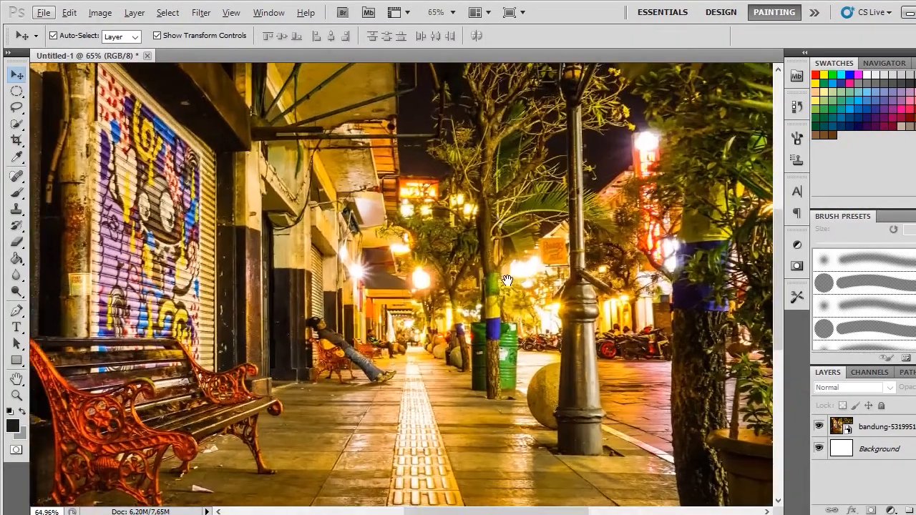
{"action": "scroll", "coordinate": [526, 267], "scroll_direction": "down", "scroll_amount": 1}
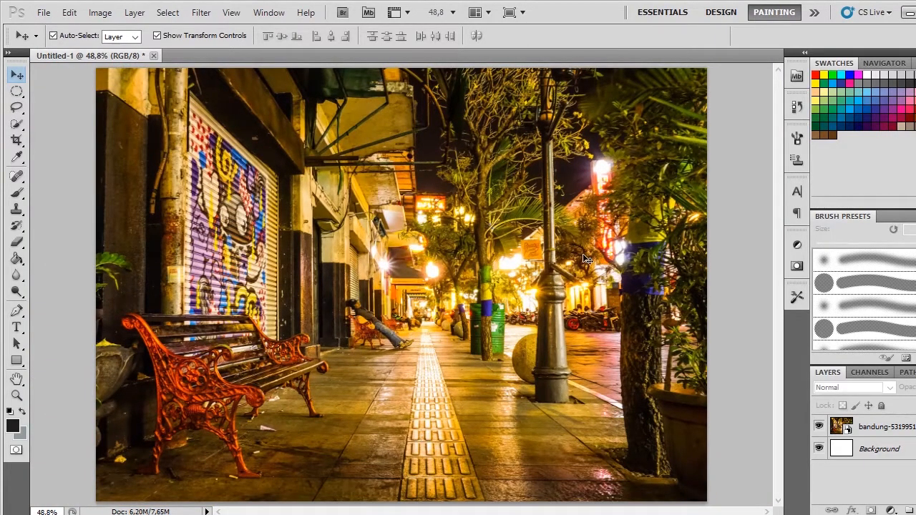
{"action": "scroll", "coordinate": [427, 324], "scroll_direction": "up", "scroll_amount": 3}
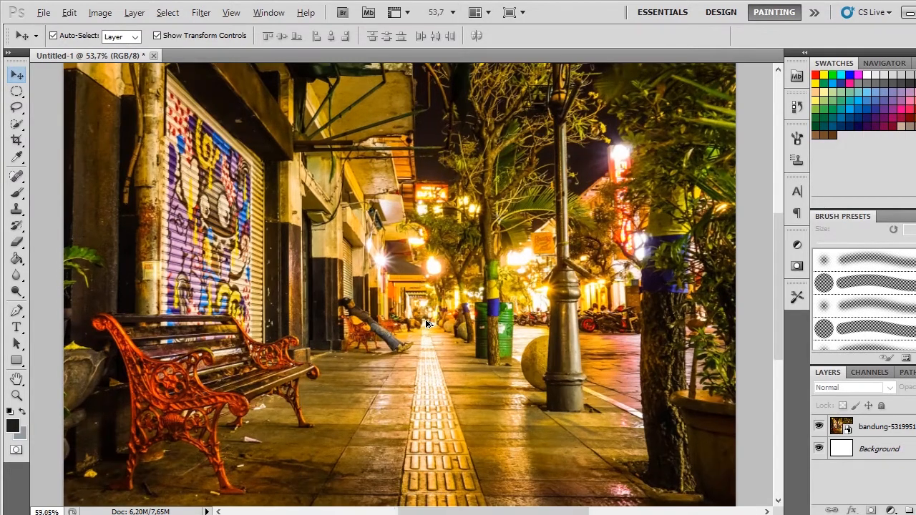
{"action": "scroll", "coordinate": [383, 328], "scroll_direction": "down", "scroll_amount": 6}
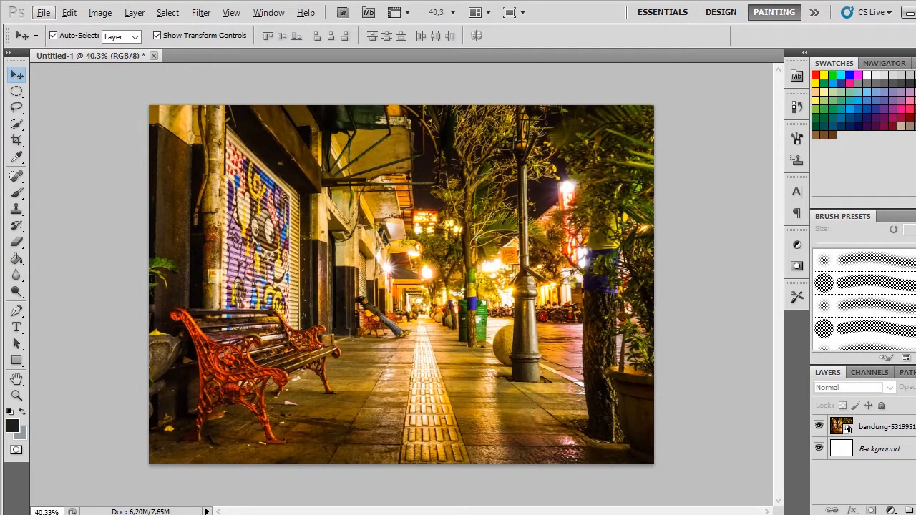
Step: Add a Hue/Saturation adjustment layer above the street photo, keeping its default values
{"action": "left_click", "coordinate": [389, 288]}
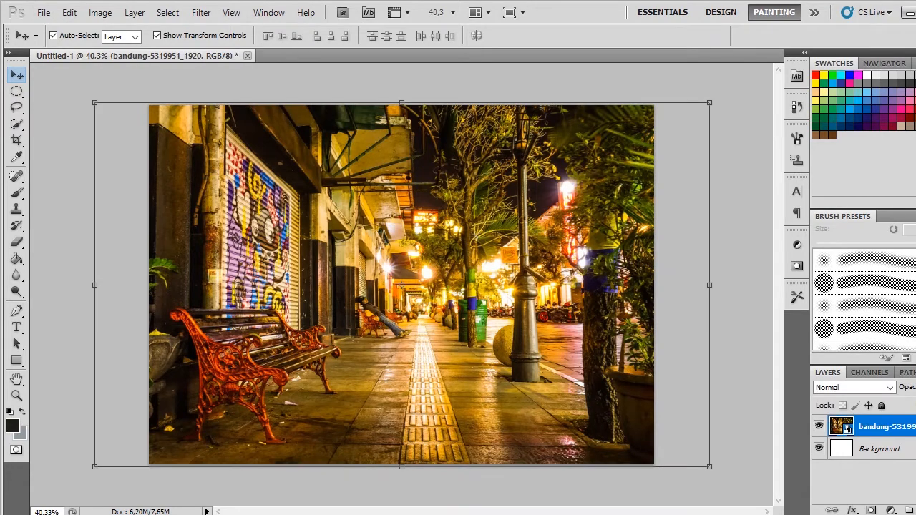
{"action": "left_click", "coordinate": [891, 511]}
{"action": "left_click", "coordinate": [886, 348]}
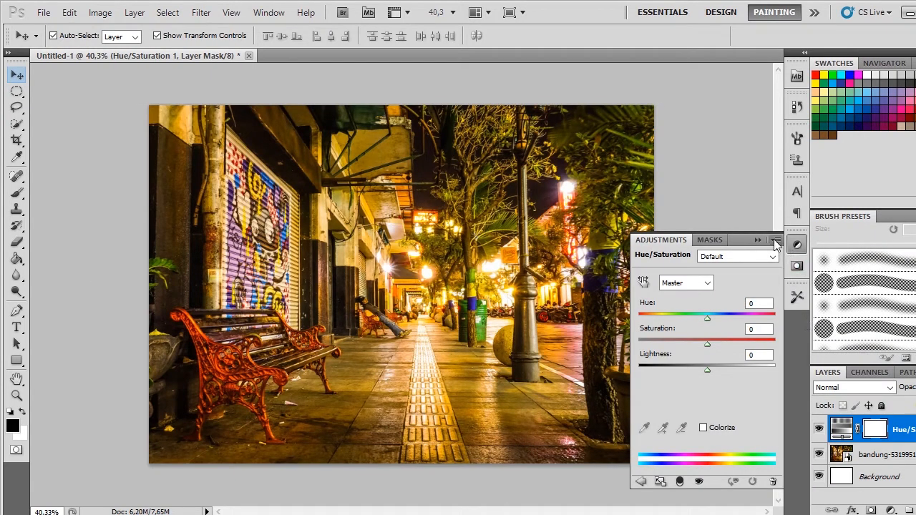
{"action": "left_click", "coordinate": [796, 244]}
Step: Add a Gradient Map adjustment layer on top using the "pink" gradient preset and set its blend mode to Soft Light
{"action": "left_click", "coordinate": [891, 511]}
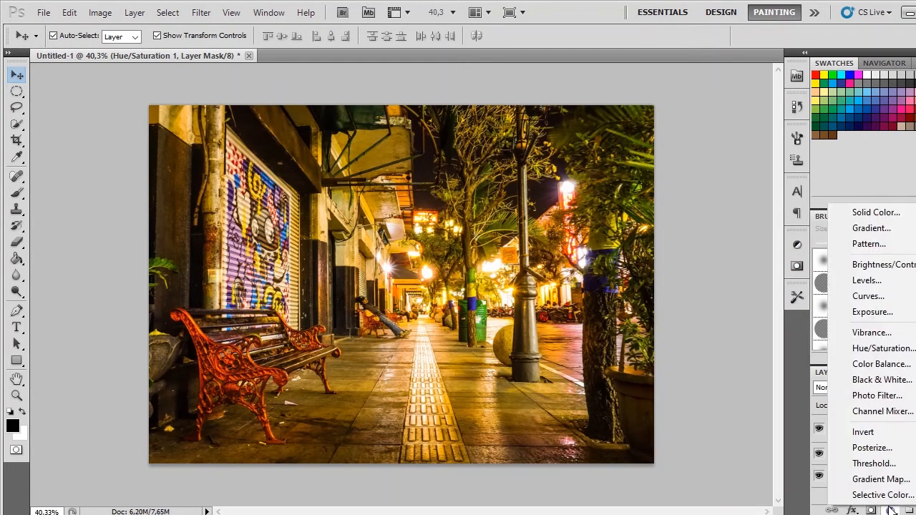
{"action": "left_click", "coordinate": [879, 478]}
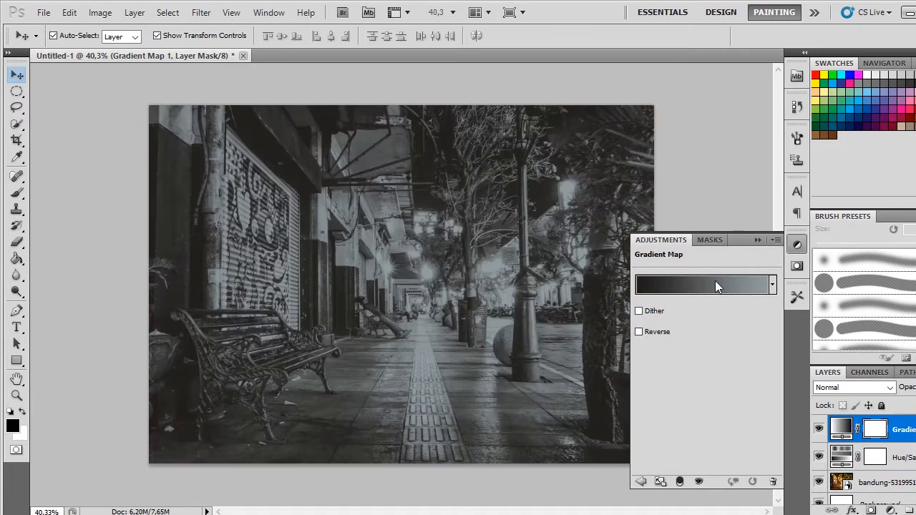
{"action": "left_click", "coordinate": [686, 278]}
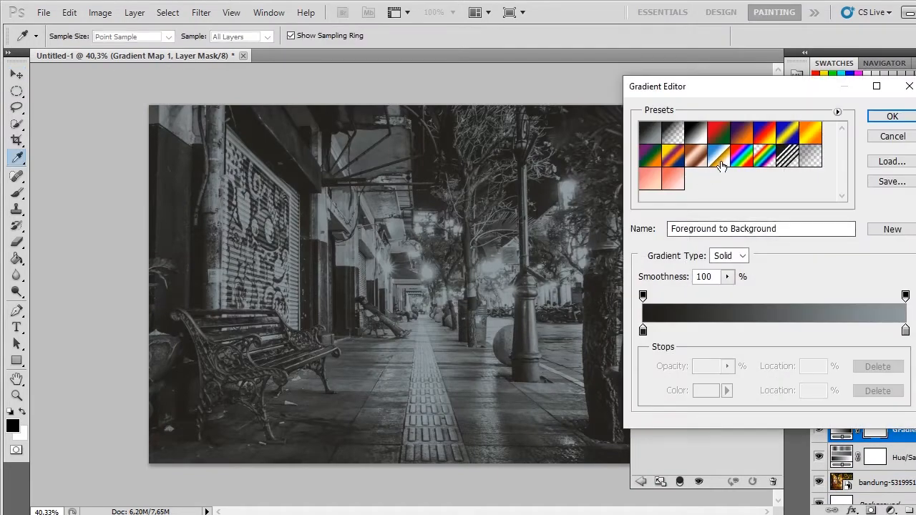
{"action": "left_click", "coordinate": [648, 180]}
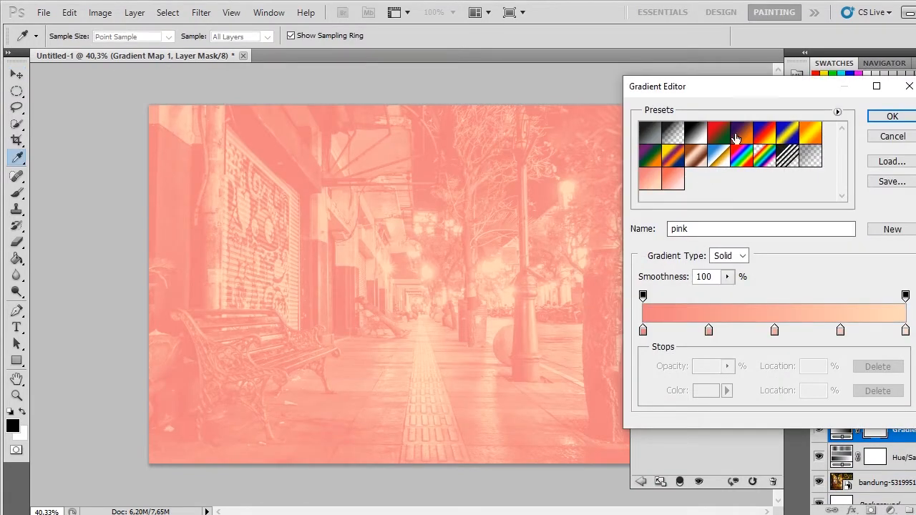
{"action": "left_click", "coordinate": [888, 117]}
{"action": "left_click", "coordinate": [851, 387]}
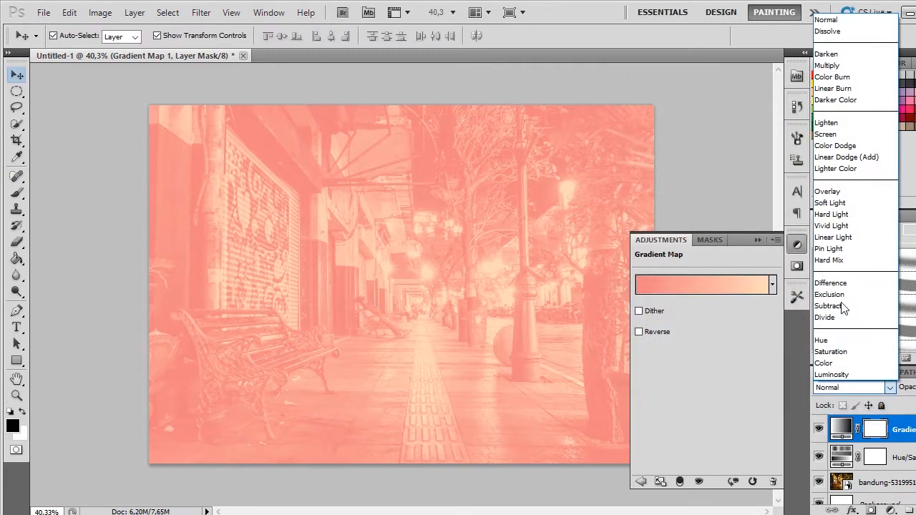
{"action": "left_click", "coordinate": [850, 203]}
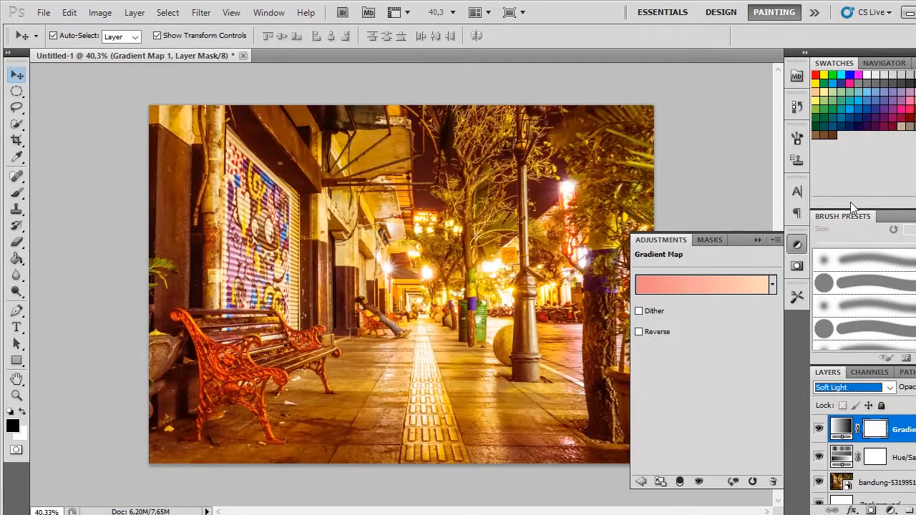
Step: Set the Hue/Saturation adjustment layer's saturation to -57 and lightness to -2
{"action": "left_click", "coordinate": [910, 462]}
{"action": "double_click", "coordinate": [908, 458]}
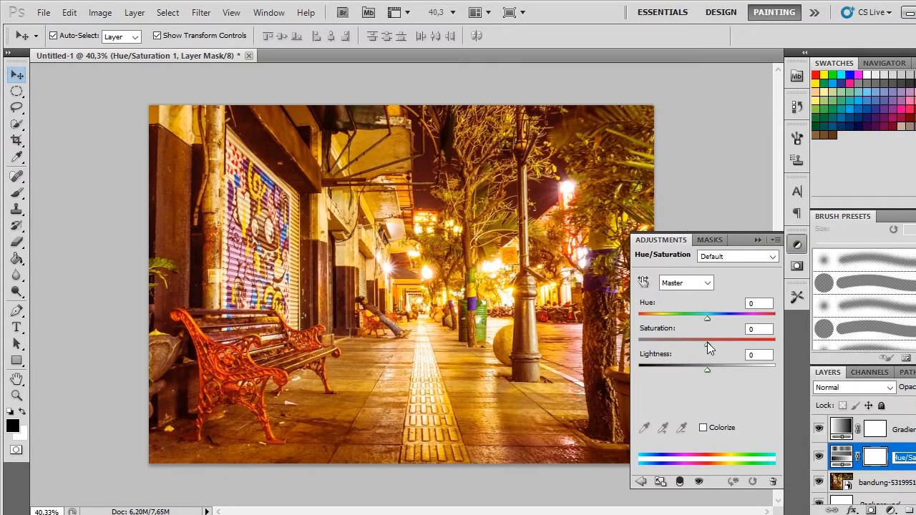
{"action": "left_click_drag", "start_coordinate": [707, 343], "coordinate": [706, 371]}
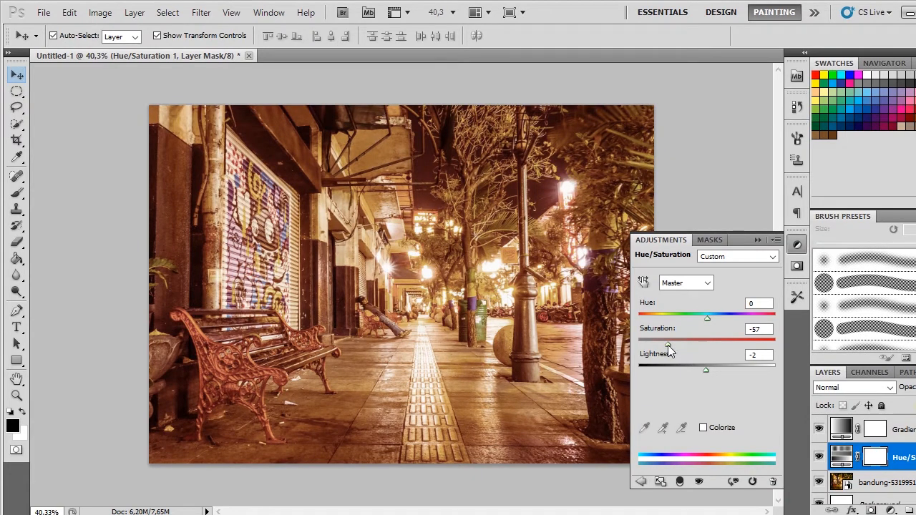
Step: Set the Hue/Saturation adjustment layer's saturation to -39
{"action": "mouse_move", "coordinate": [676, 347]}
{"action": "left_mouse_down"}
{"action": "mouse_move", "coordinate": [709, 349]}
{"action": "mouse_move", "coordinate": [679, 344]}
{"action": "left_mouse_up"}
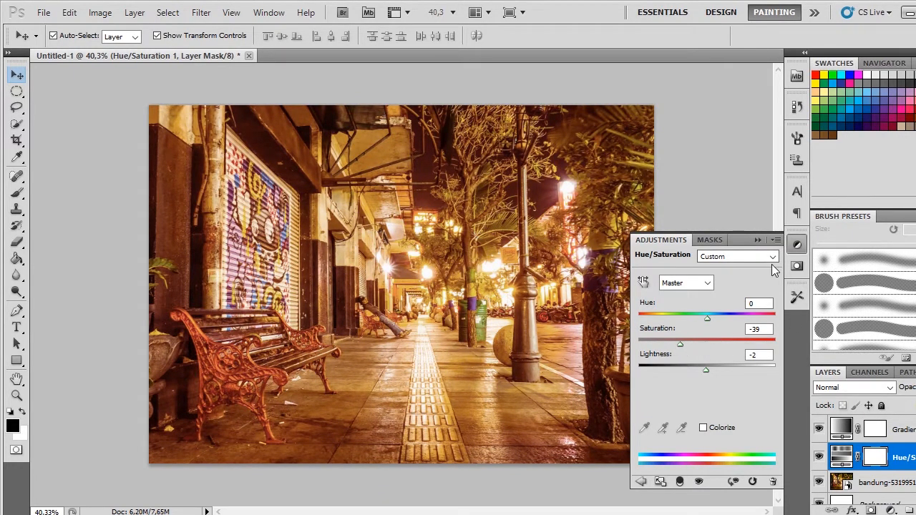
{"action": "left_click", "coordinate": [759, 241]}
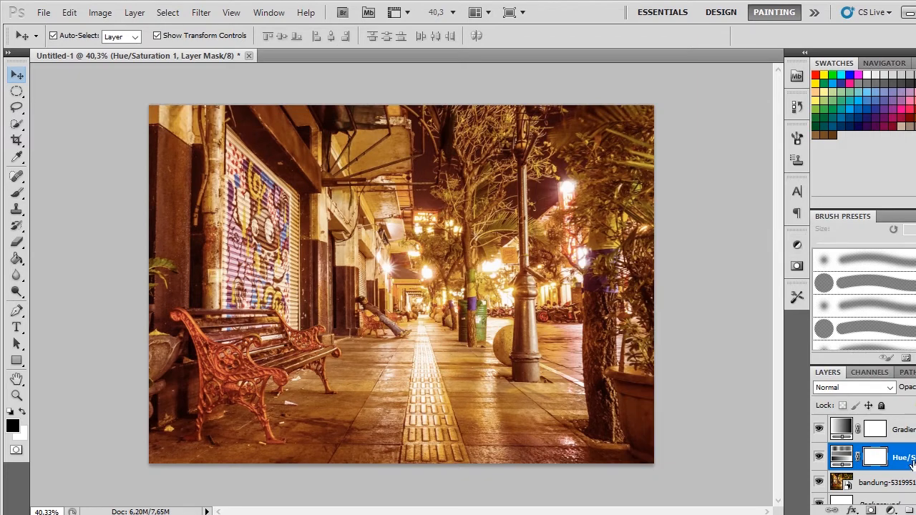
Step: Compare several blend modes on the Gradient Map layer and settle on the one listed just before Soft Light
{"action": "key", "text": "shift+alt+f"}
{"action": "double_click", "coordinate": [914, 430]}
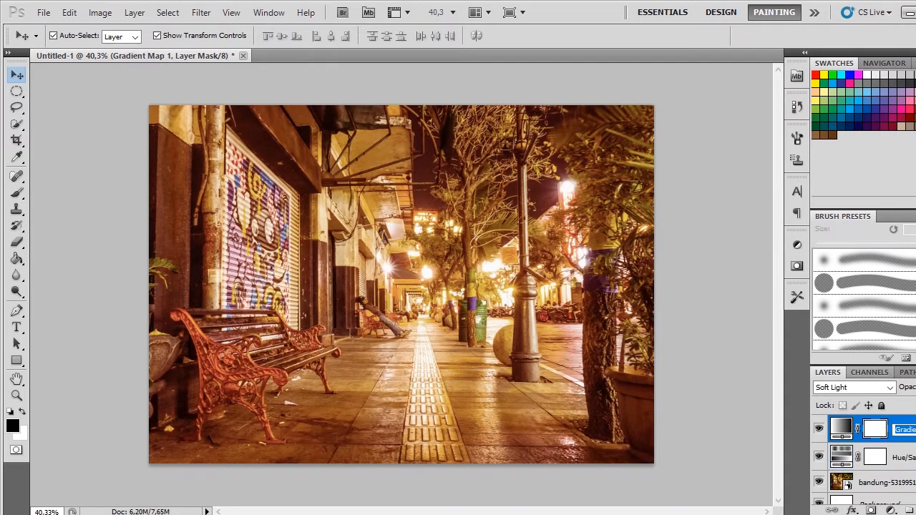
{"action": "left_click", "coordinate": [891, 389]}
{"action": "left_click", "coordinate": [853, 138]}
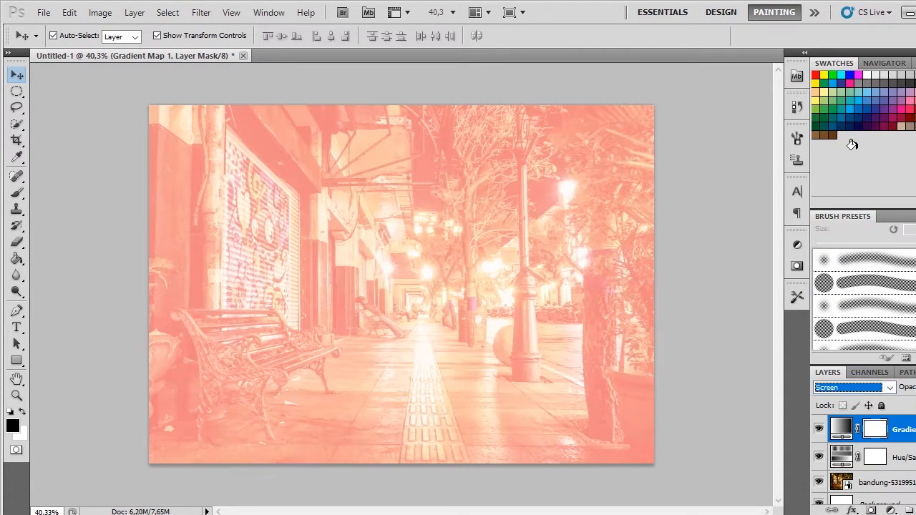
{"action": "key", "text": "Down"}
{"action": "key", "text": "Down"}
{"action": "key", "text": "Down"}
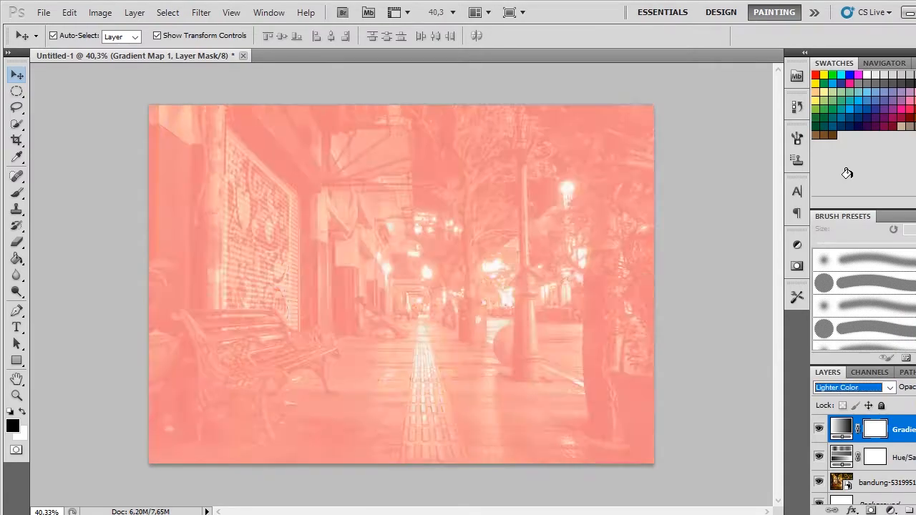
{"action": "key", "text": "Down"}
{"action": "key", "text": "Down"}
{"action": "key", "text": "Down"}
{"action": "key", "text": "Down"}
{"action": "key", "text": "Down"}
{"action": "key", "text": "Down"}
{"action": "key", "text": "Down"}
{"action": "key", "text": "Down"}
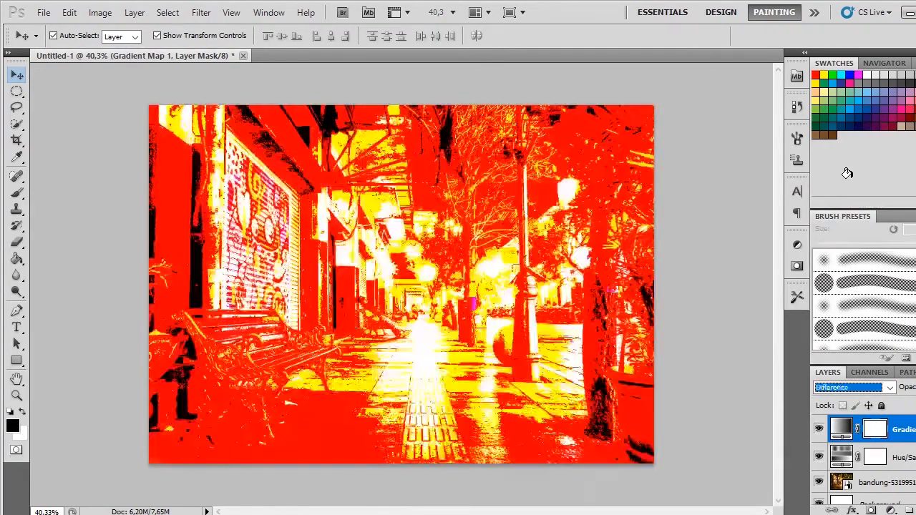
{"action": "key", "text": "Down"}
{"action": "key", "text": "Down"}
{"action": "key", "text": "Up"}
{"action": "key", "text": "Up"}
{"action": "key", "text": "Up"}
{"action": "key", "text": "Up"}
{"action": "key", "text": "Up"}
{"action": "key", "text": "Up"}
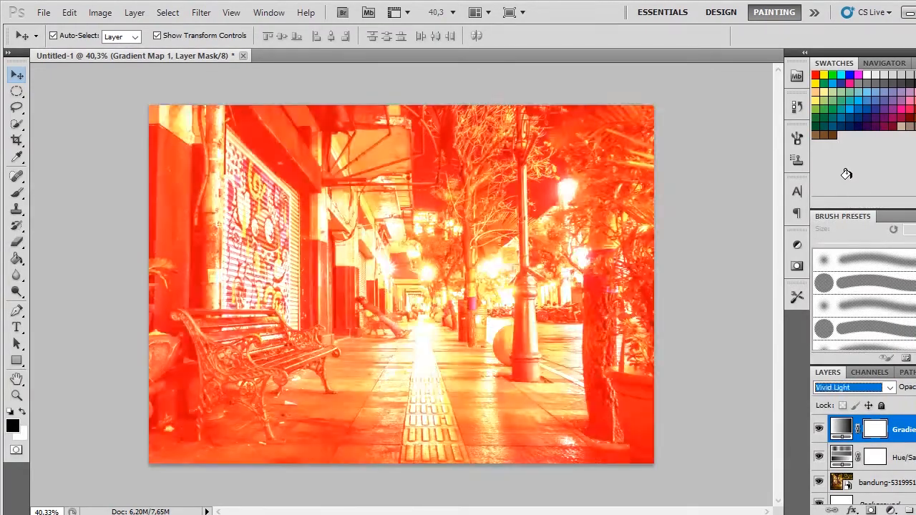
{"action": "key", "text": "Up"}
{"action": "key", "text": "Up"}
{"action": "key", "text": "Up"}
{"action": "key", "text": "Up"}
{"action": "key", "text": "Down"}
{"action": "key", "text": "Down"}
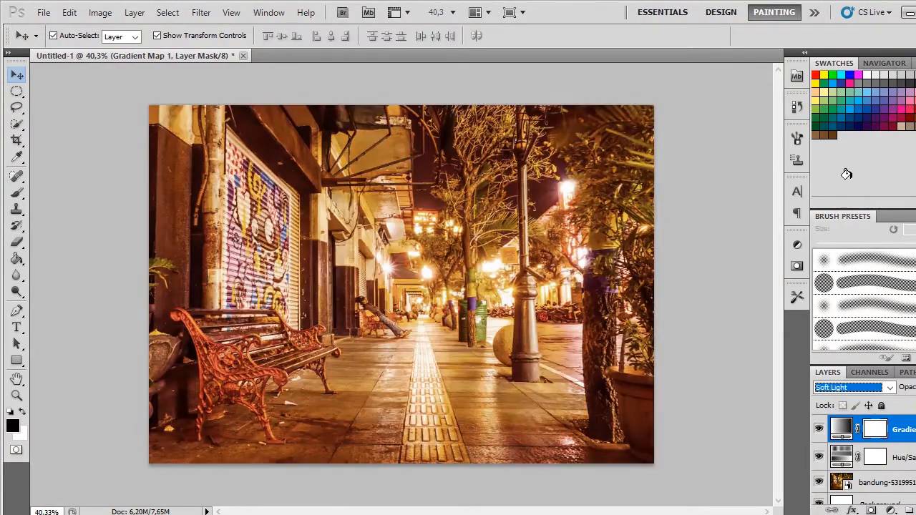
{"action": "key", "text": "Up"}
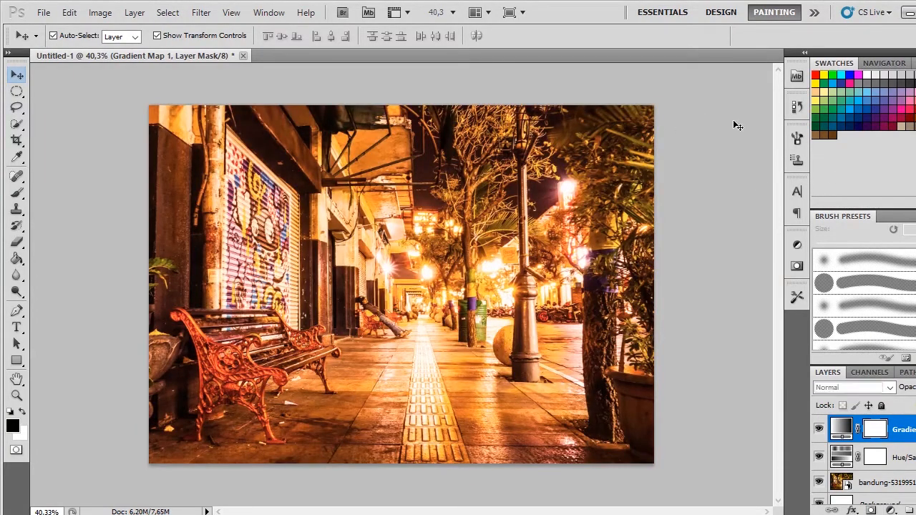
{"action": "left_click", "coordinate": [737, 126]}
{"action": "scroll", "coordinate": [459, 206], "scroll_direction": "up", "scroll_amount": 2}
{"action": "scroll", "coordinate": [460, 205], "scroll_direction": "down", "scroll_amount": 1}
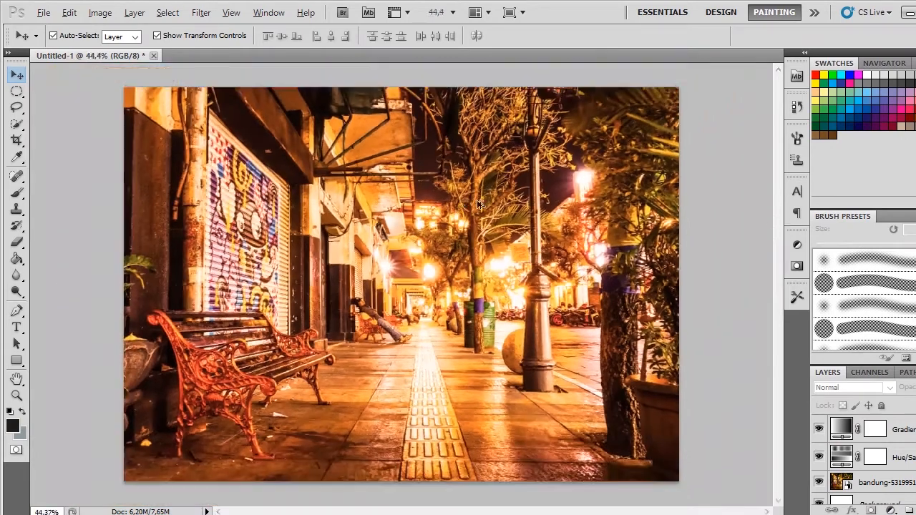
Step: Set the Hue/Saturation adjustment layer's saturation to -57 and lower its lightness to darken the photo
{"action": "double_click", "coordinate": [907, 457]}
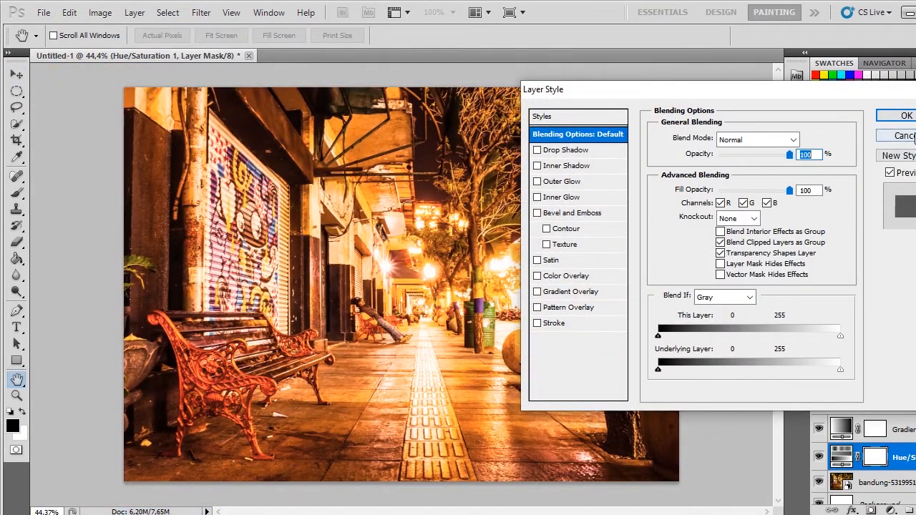
{"action": "left_click", "coordinate": [887, 134]}
{"action": "double_click", "coordinate": [843, 463]}
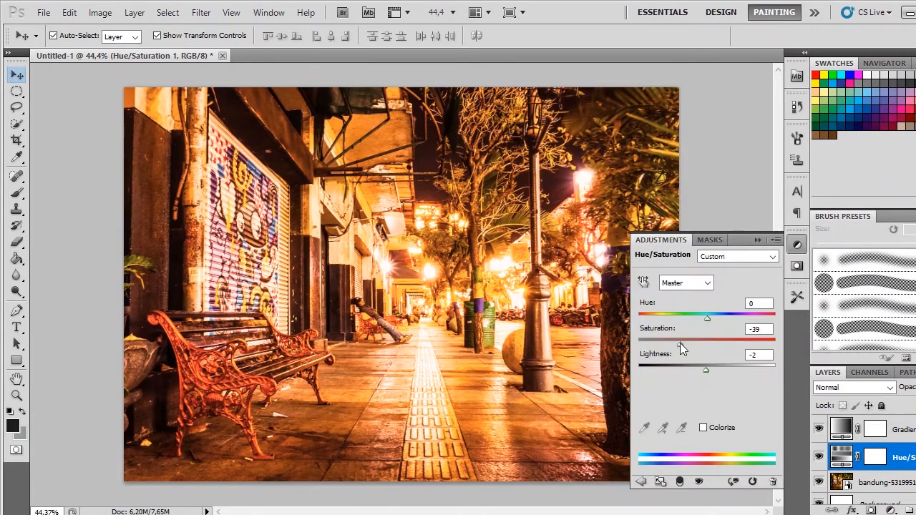
{"action": "left_click_drag", "start_coordinate": [680, 342], "coordinate": [668, 343]}
{"action": "left_click_drag", "start_coordinate": [707, 370], "coordinate": [694, 369]}
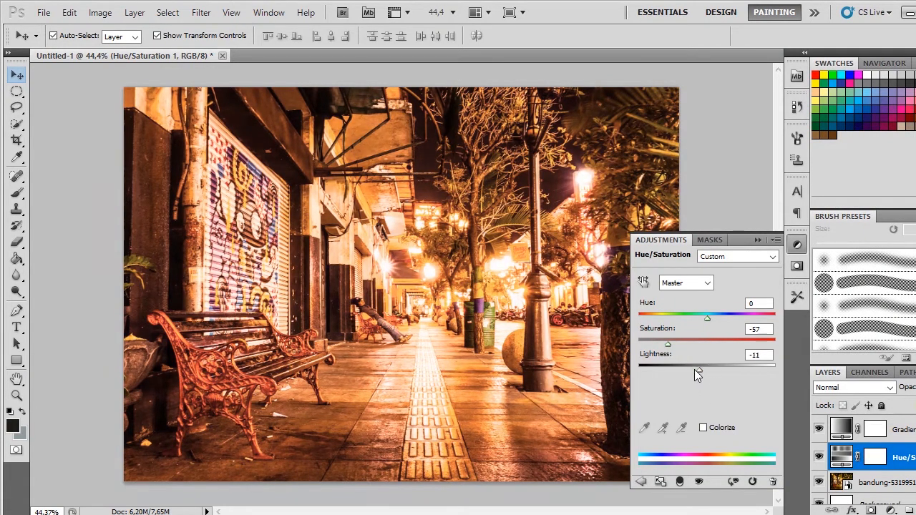
{"action": "left_click", "coordinate": [758, 241]}
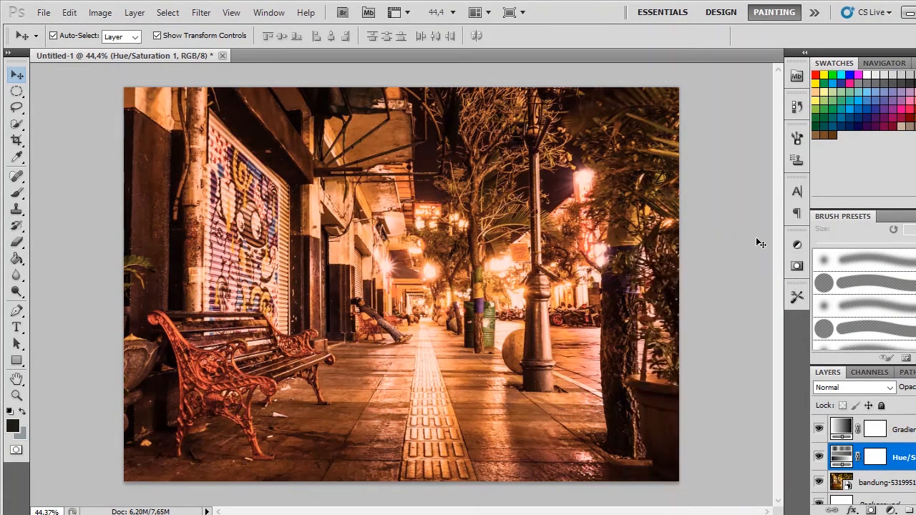
Step: Select the street photo layer and examine the man reclining on the bench by the shutters, both up close and in context
{"action": "left_click", "coordinate": [726, 147]}
{"action": "scroll", "coordinate": [425, 300], "scroll_direction": "up", "scroll_amount": 7}
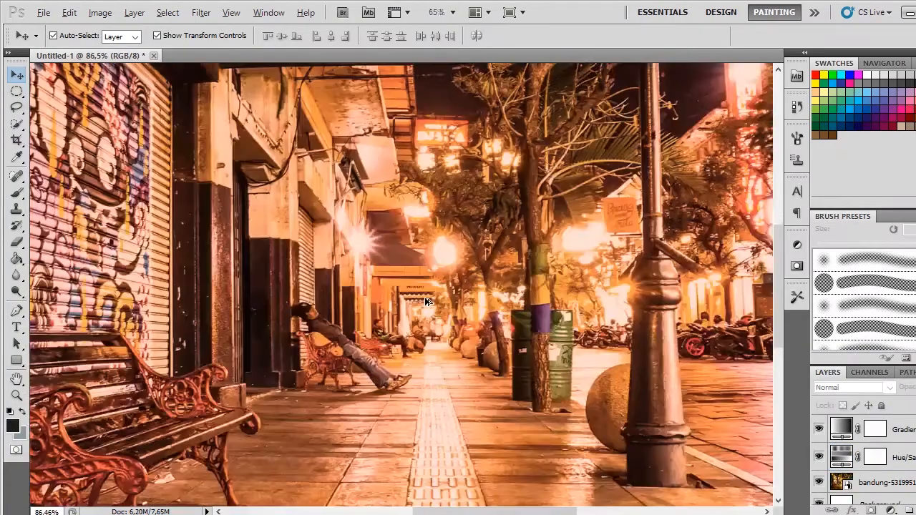
{"action": "scroll", "coordinate": [425, 299], "scroll_direction": "up", "scroll_amount": 3}
{"action": "left_click", "coordinate": [884, 483]}
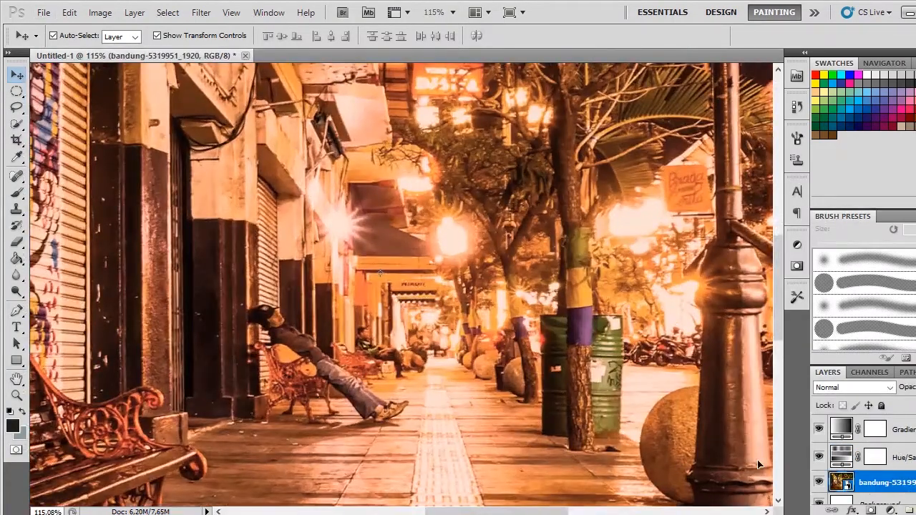
{"action": "scroll", "coordinate": [342, 353], "scroll_direction": "up", "scroll_amount": 4}
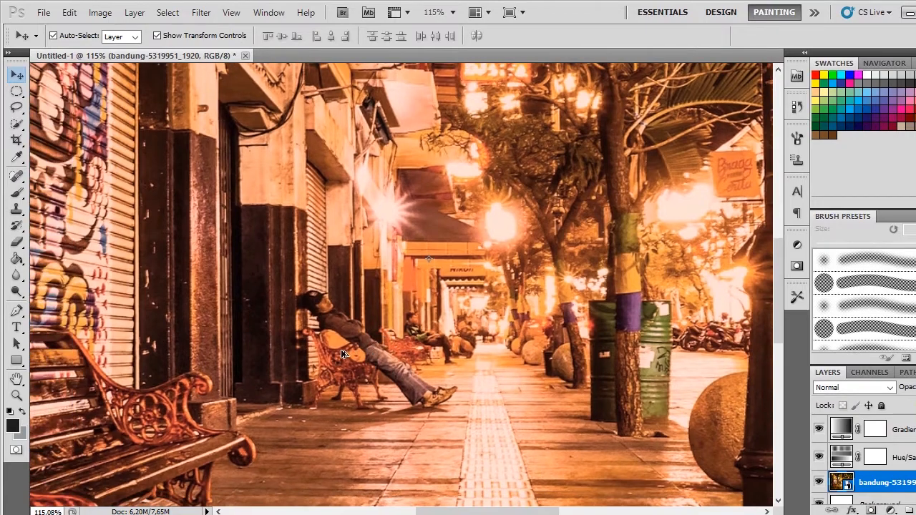
{"action": "scroll", "coordinate": [342, 353], "scroll_direction": "down", "scroll_amount": 4}
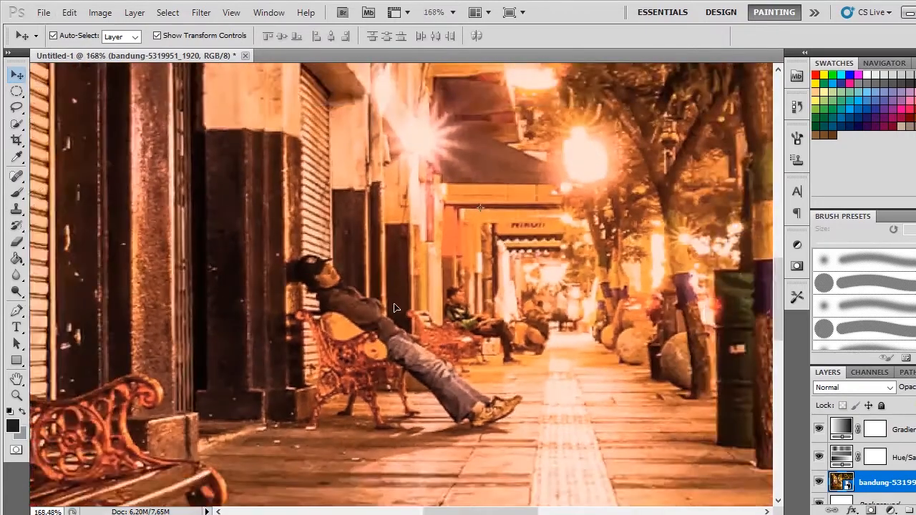
{"action": "scroll", "coordinate": [398, 313], "scroll_direction": "down", "scroll_amount": 8}
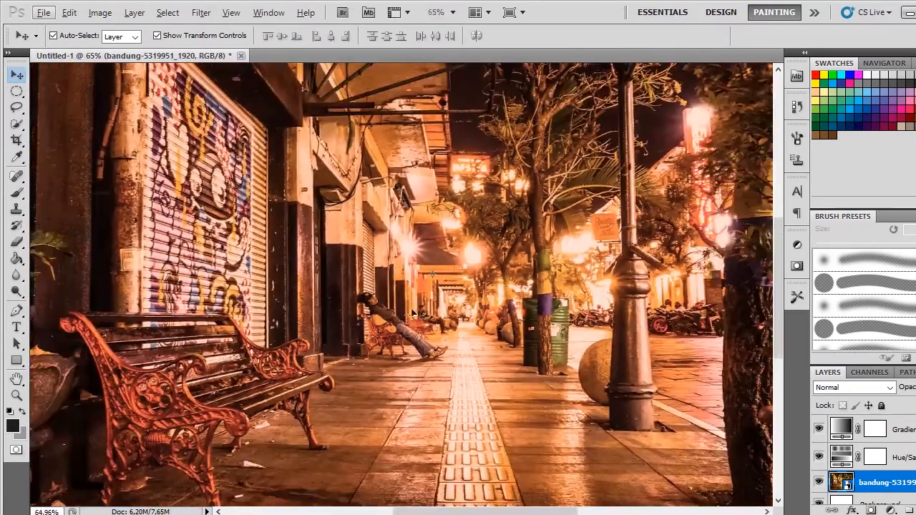
{"action": "scroll", "coordinate": [417, 313], "scroll_direction": "up", "scroll_amount": 4}
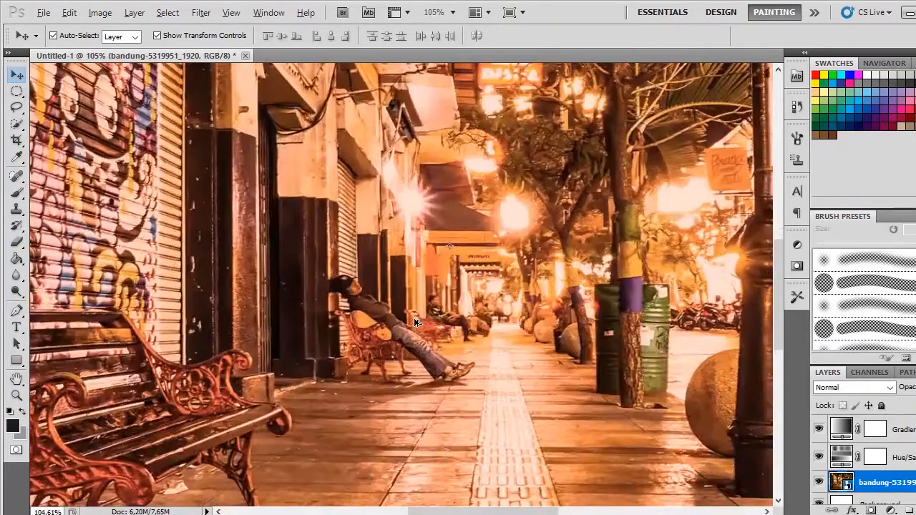
{"action": "scroll", "coordinate": [417, 322], "scroll_direction": "down", "scroll_amount": 2}
{"action": "scroll", "coordinate": [414, 324], "scroll_direction": "up", "scroll_amount": 10}
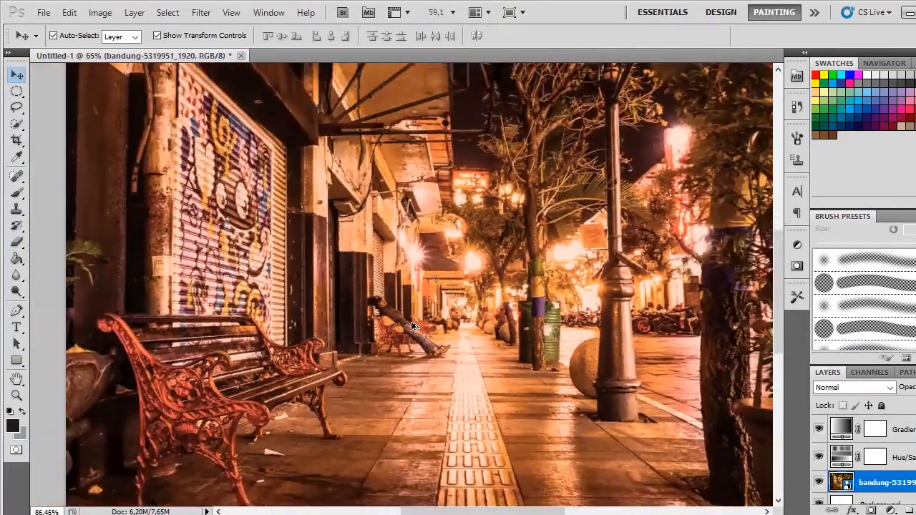
{"action": "scroll", "coordinate": [413, 323], "scroll_direction": "down", "scroll_amount": 6}
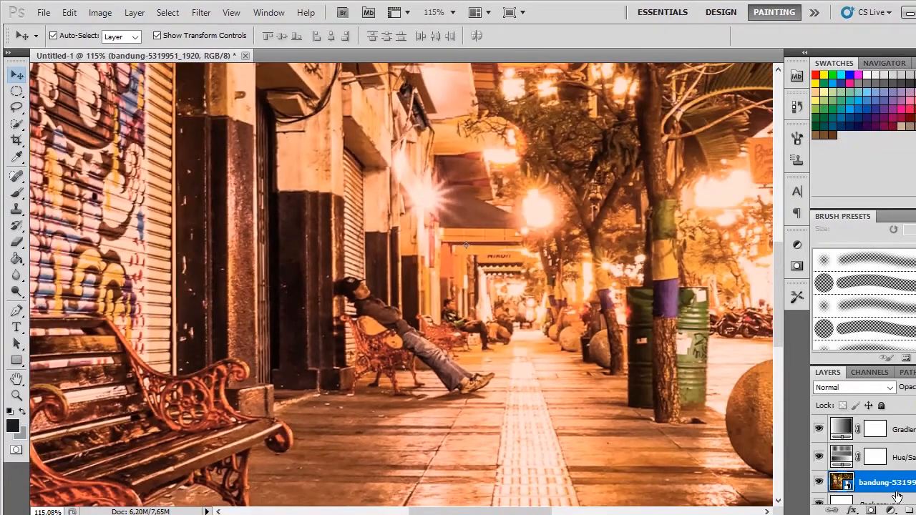
Step: Rasterize the street photo smart object layer
{"action": "right_click", "coordinate": [896, 497]}
{"action": "left_click", "coordinate": [788, 421]}
{"action": "right_click", "coordinate": [898, 490]}
{"action": "left_click", "coordinate": [841, 492]}
{"action": "right_click", "coordinate": [866, 490]}
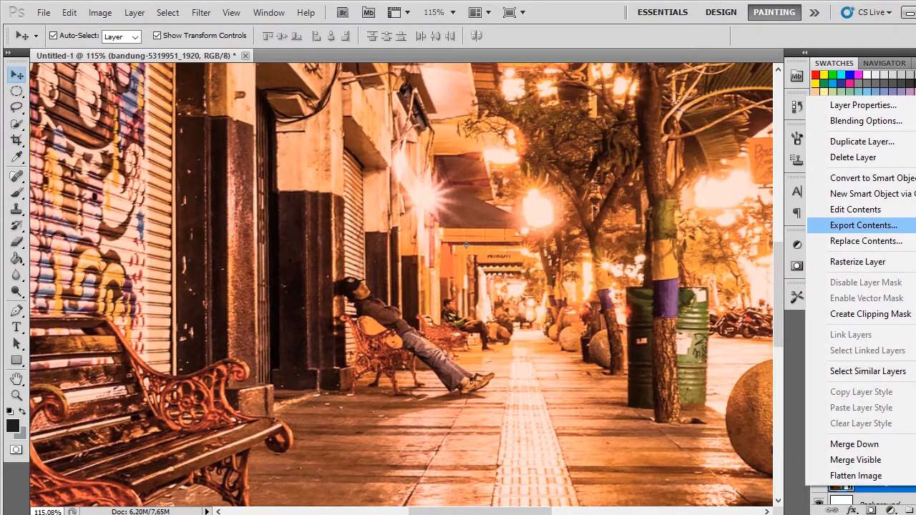
{"action": "left_click", "coordinate": [857, 261]}
Step: Outline the man reclining on the bench, from cap to shoes, with the Lasso tool and an 8 px feather
{"action": "scroll", "coordinate": [377, 317], "scroll_direction": "up", "scroll_amount": 3}
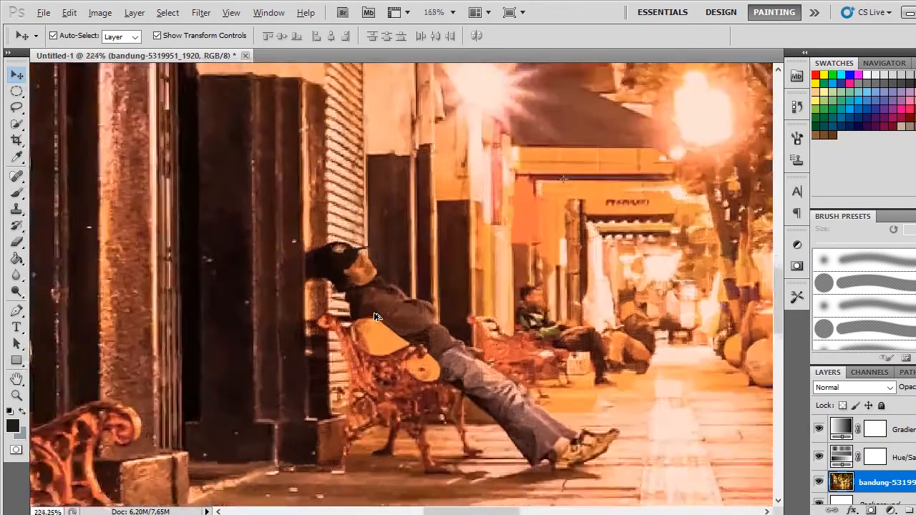
{"action": "scroll", "coordinate": [377, 317], "scroll_direction": "down", "scroll_amount": 3}
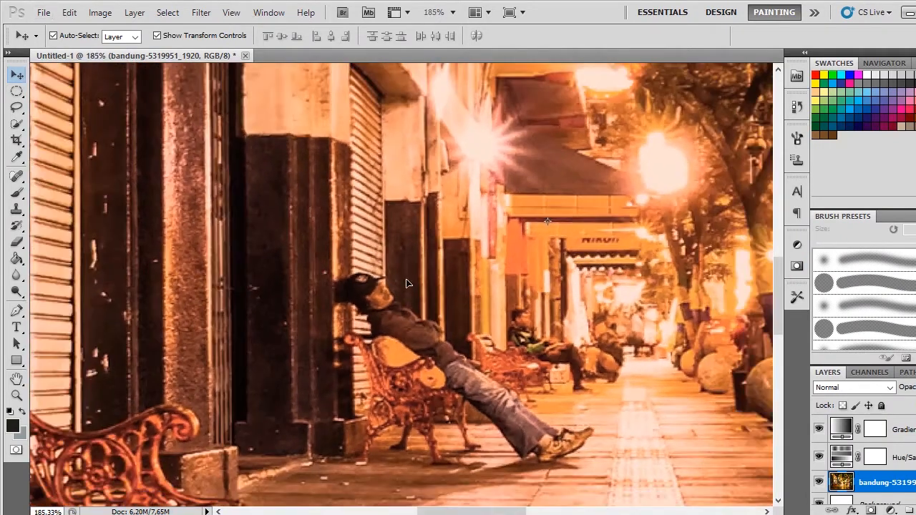
{"action": "scroll", "coordinate": [405, 283], "scroll_direction": "up", "scroll_amount": 1}
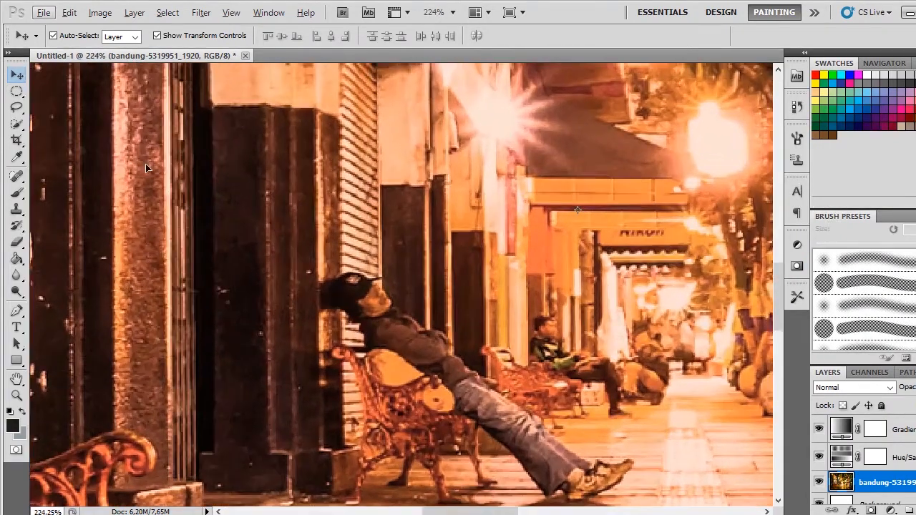
{"action": "left_click", "coordinate": [16, 108]}
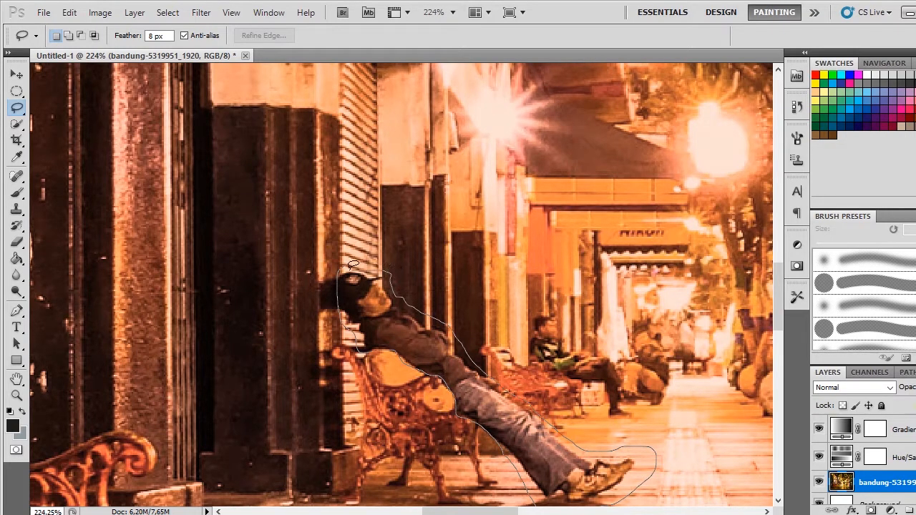
{"action": "left_click_drag", "start_coordinate": [344, 263], "coordinate": [343, 265]}
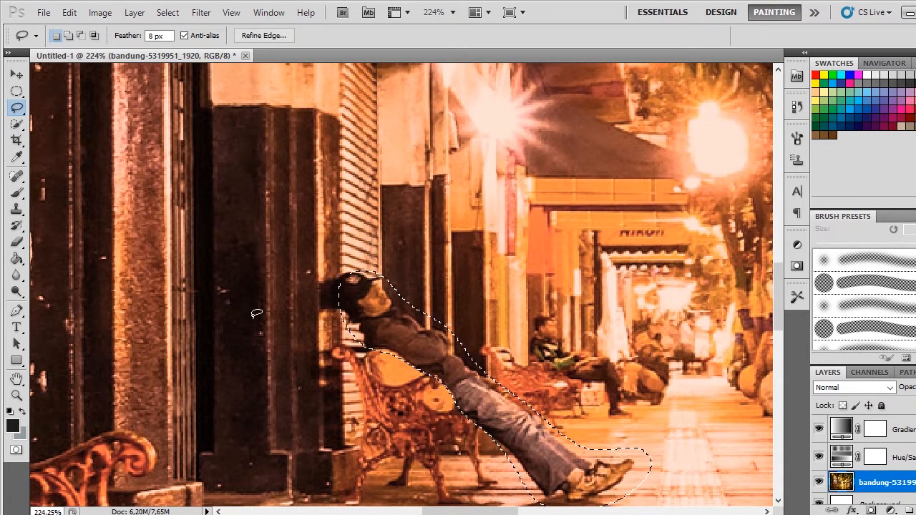
Step: Fill the selected reclining man with Content-Aware contents in Normal mode at 100% opacity and clear the selection
{"action": "right_click", "coordinate": [395, 341]}
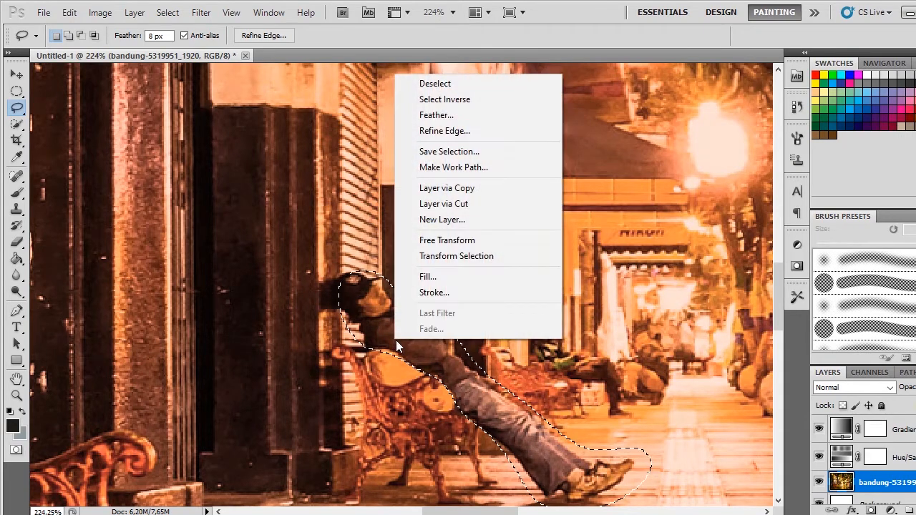
{"action": "right_click", "coordinate": [359, 299]}
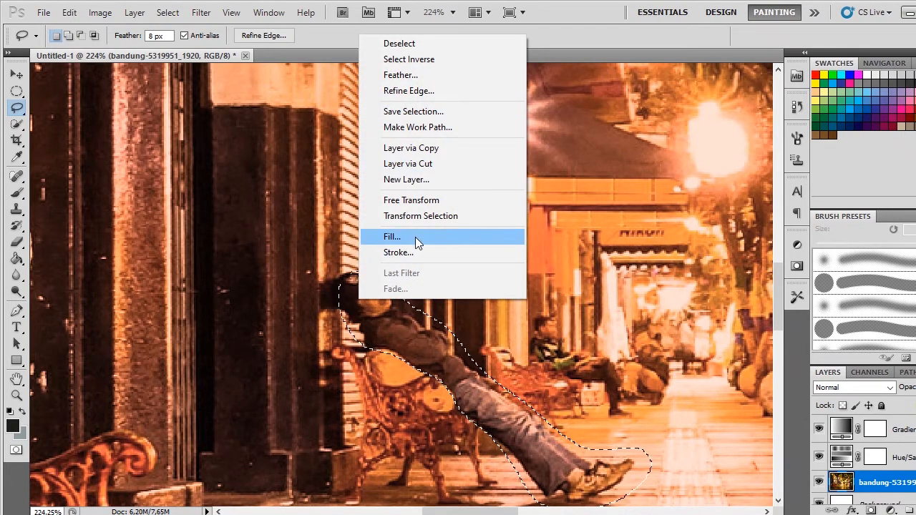
{"action": "left_click", "coordinate": [451, 238]}
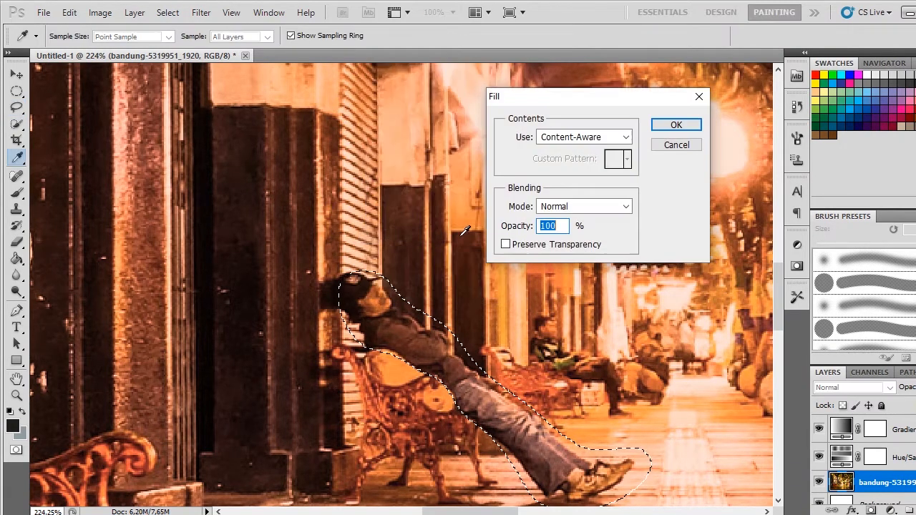
{"action": "left_click", "coordinate": [581, 137]}
{"action": "left_click", "coordinate": [611, 137]}
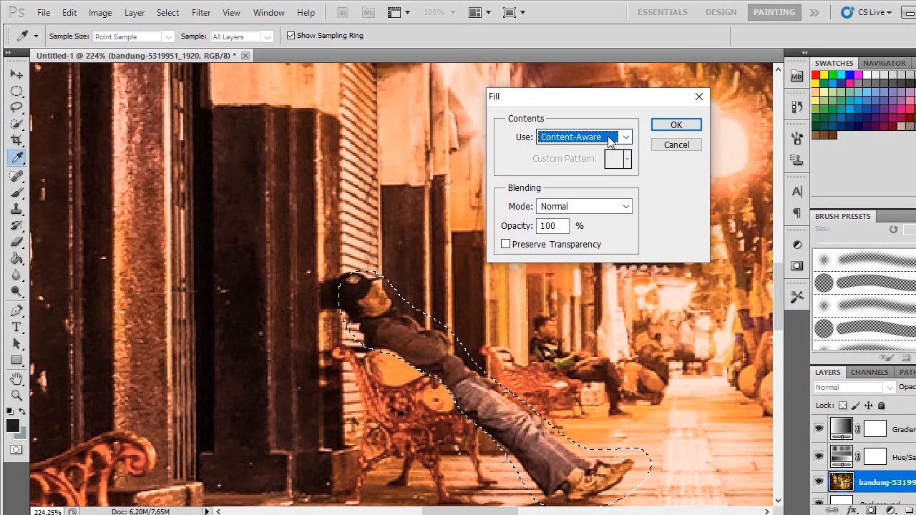
{"action": "left_click", "coordinate": [608, 138]}
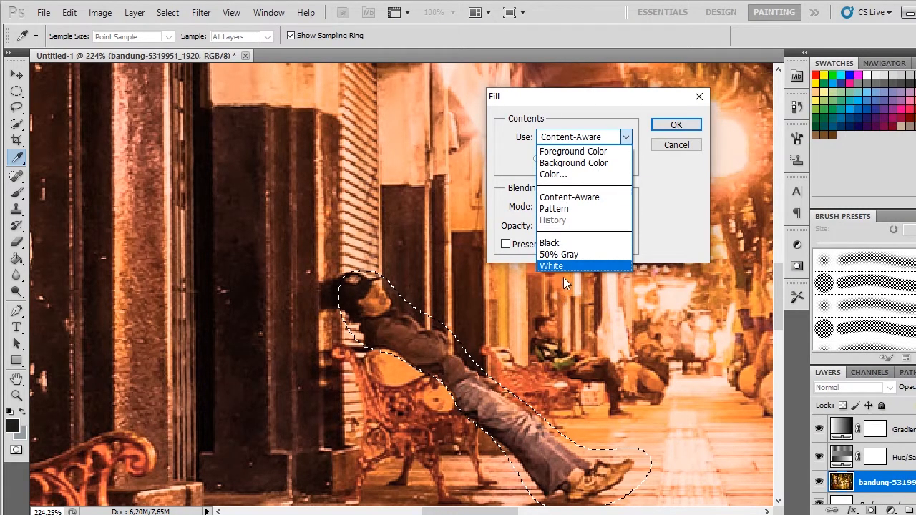
{"action": "left_click", "coordinate": [584, 197]}
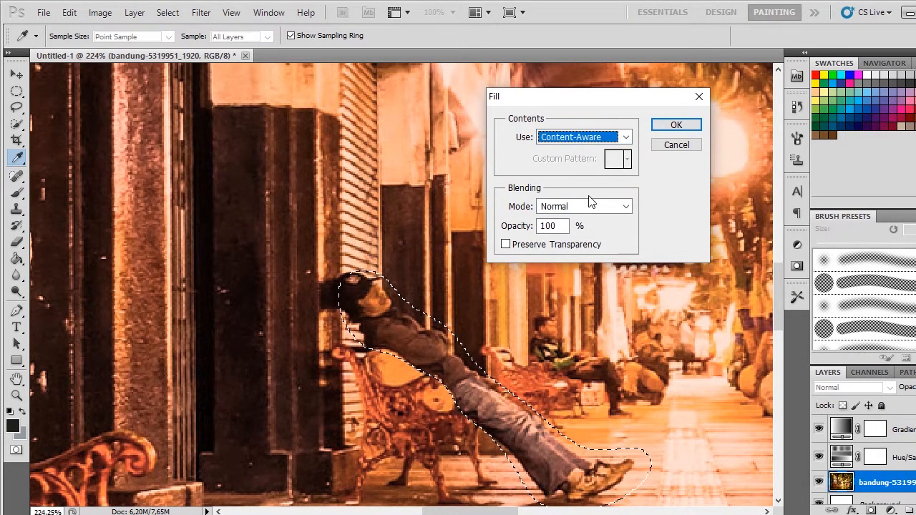
{"action": "left_click_drag", "start_coordinate": [585, 103], "coordinate": [542, 63]}
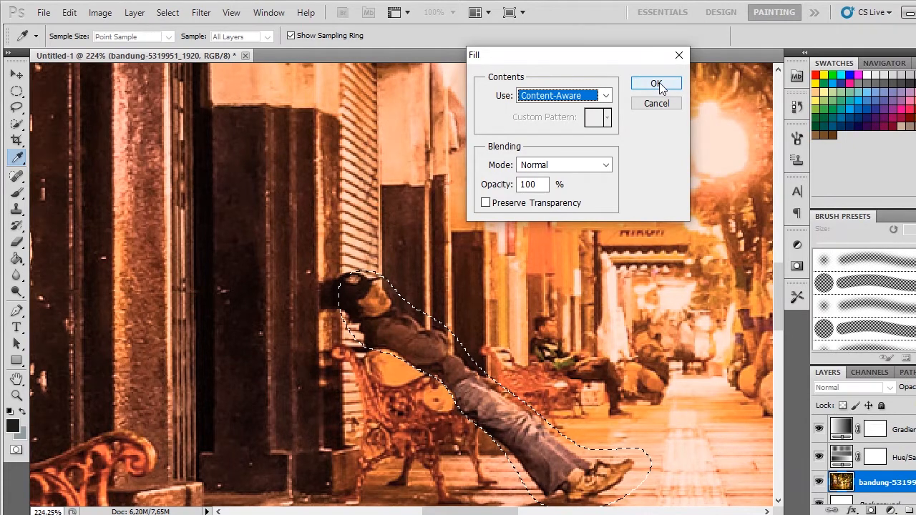
{"action": "left_click", "coordinate": [657, 84]}
{"action": "key", "text": "l"}
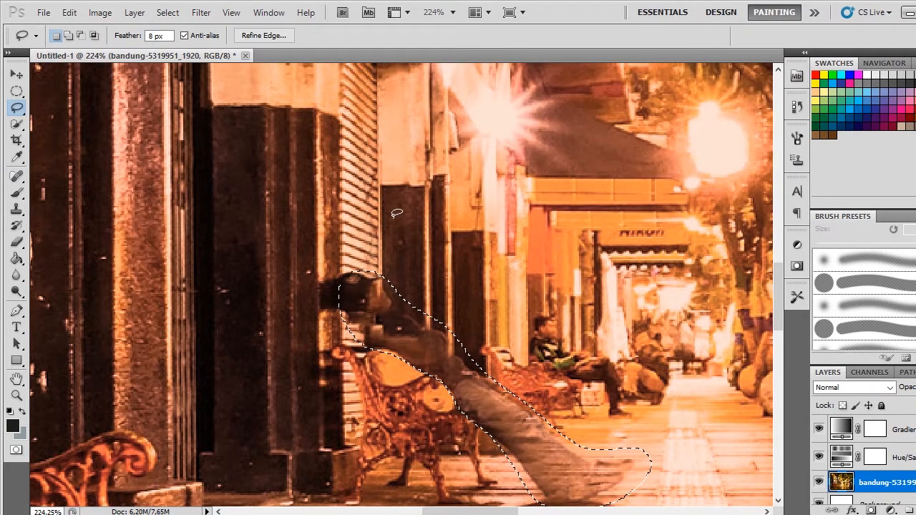
{"action": "key", "text": "ctrl+d"}
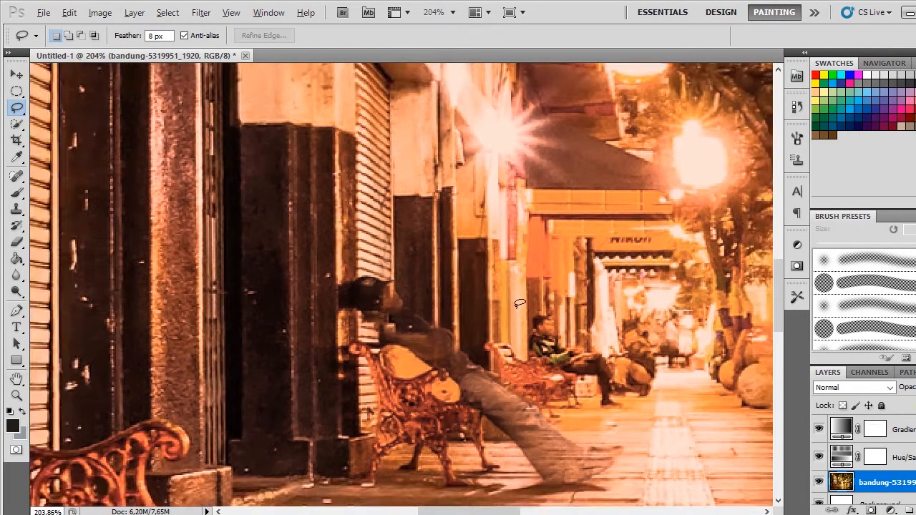
Step: Outline the man's smeared remains, from cap to shoes, more loosely with the Lasso tool at an 8 px feather
{"action": "scroll", "coordinate": [515, 305], "scroll_direction": "down", "scroll_amount": 3}
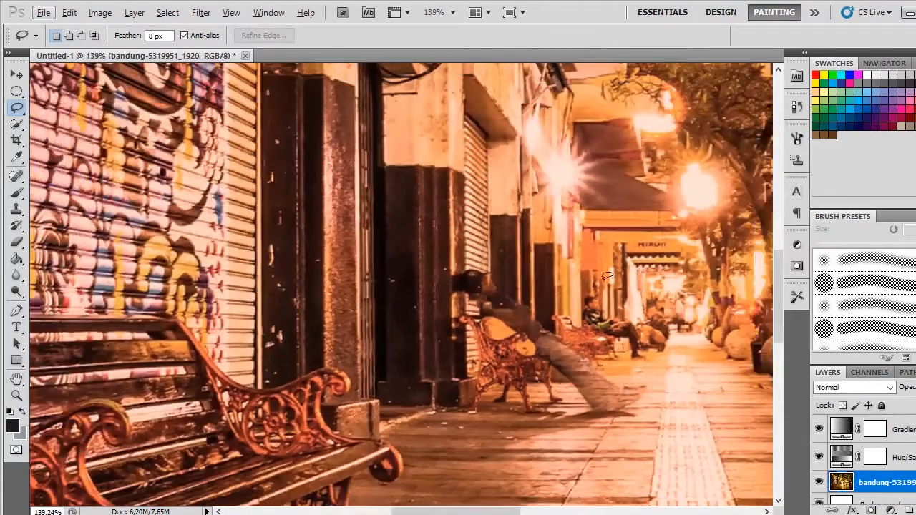
{"action": "left_click_drag", "start_coordinate": [607, 276], "coordinate": [554, 303]}
{"action": "scroll", "coordinate": [529, 304], "scroll_direction": "down", "scroll_amount": 4}
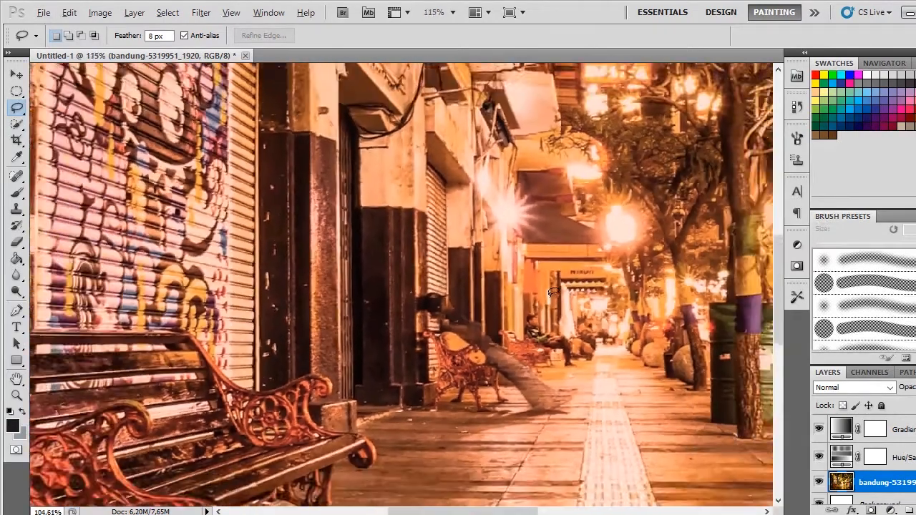
{"action": "scroll", "coordinate": [526, 304], "scroll_direction": "up", "scroll_amount": 4}
{"action": "scroll", "coordinate": [526, 304], "scroll_direction": "up", "scroll_amount": 2}
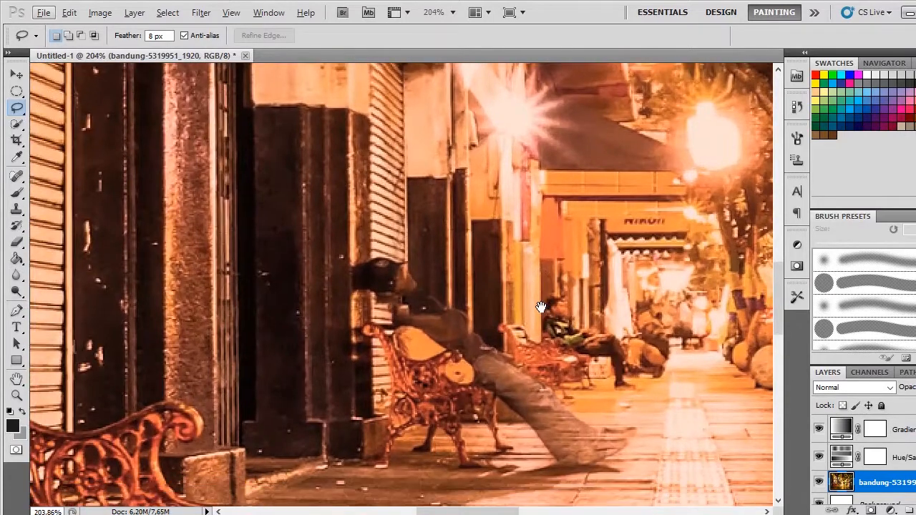
{"action": "scroll", "coordinate": [414, 246], "scroll_direction": "up", "scroll_amount": 2}
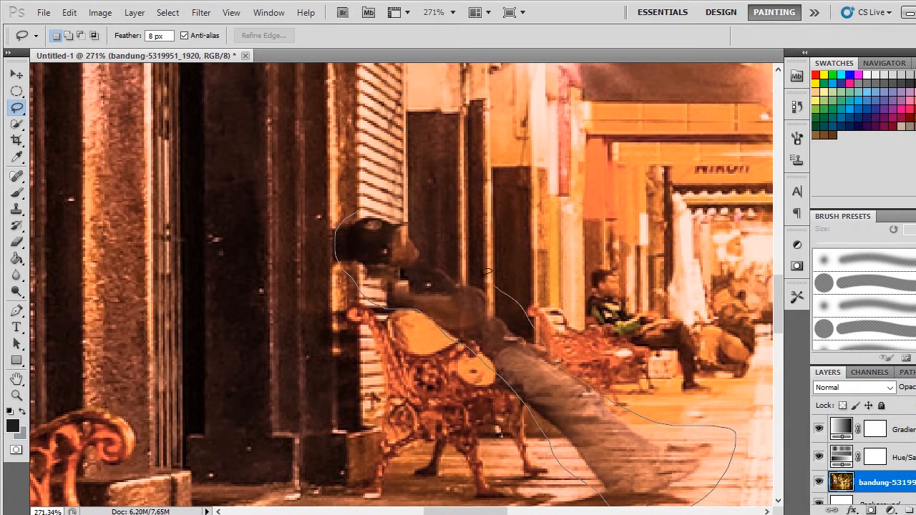
{"action": "left_click_drag", "start_coordinate": [415, 206], "coordinate": [394, 211]}
Step: Fill the outlined remains of the man with Content-Aware contents at 100% opacity and deselect
{"action": "right_click", "coordinate": [448, 286]}
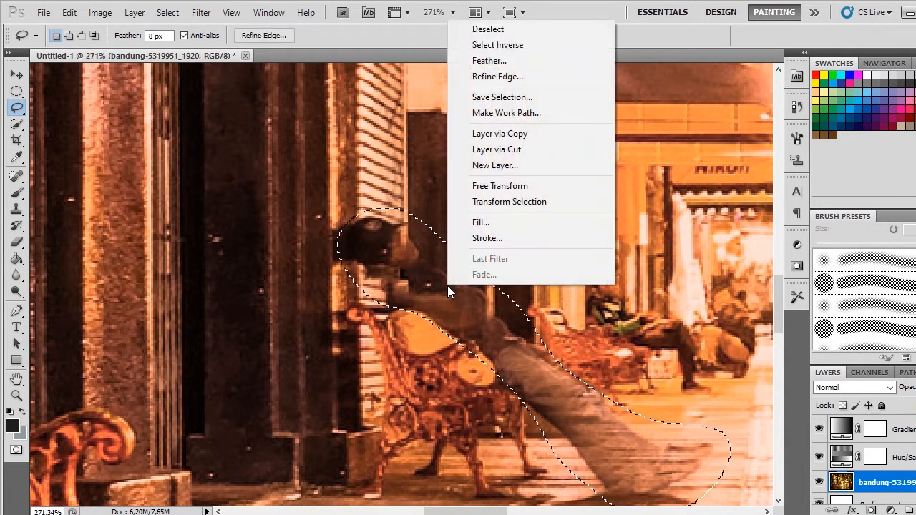
{"action": "left_click", "coordinate": [492, 224]}
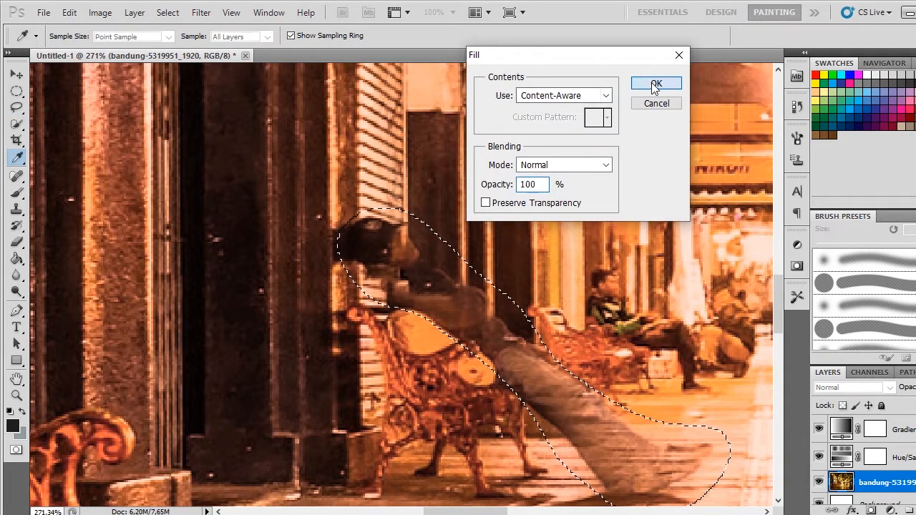
{"action": "left_click", "coordinate": [656, 85]}
{"action": "key", "text": "ctrl+d"}
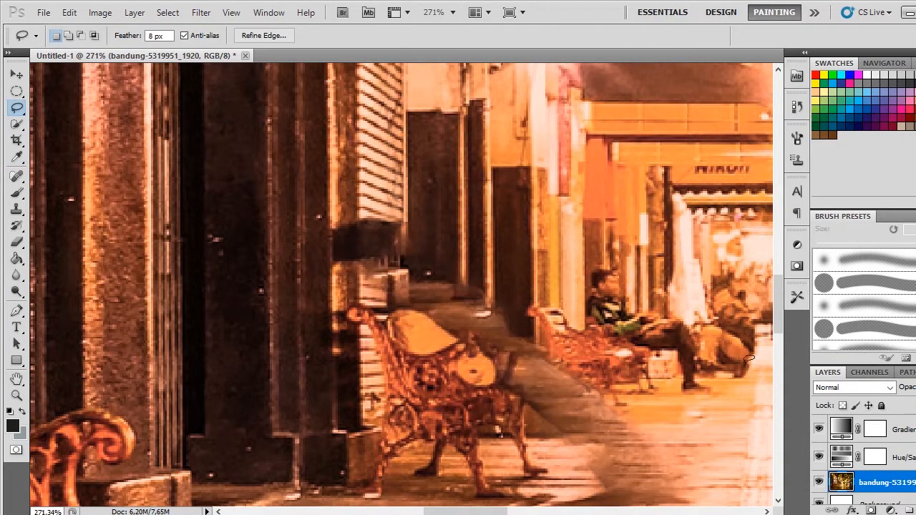
Step: Outline the bench by the shutters together with the leftover smear on the pavement using the Lasso tool
{"action": "scroll", "coordinate": [664, 332], "scroll_direction": "down", "scroll_amount": 2}
{"action": "scroll", "coordinate": [663, 332], "scroll_direction": "down", "scroll_amount": 3}
{"action": "scroll", "coordinate": [552, 315], "scroll_direction": "up", "scroll_amount": 4}
{"action": "left_click_drag", "start_coordinate": [548, 316], "coordinate": [562, 310]}
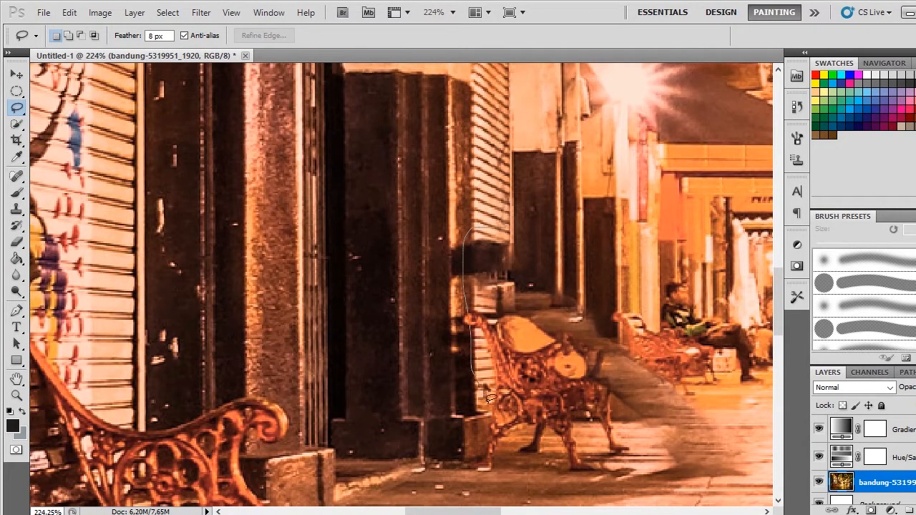
{"action": "left_click_drag", "start_coordinate": [569, 484], "coordinate": [710, 495]}
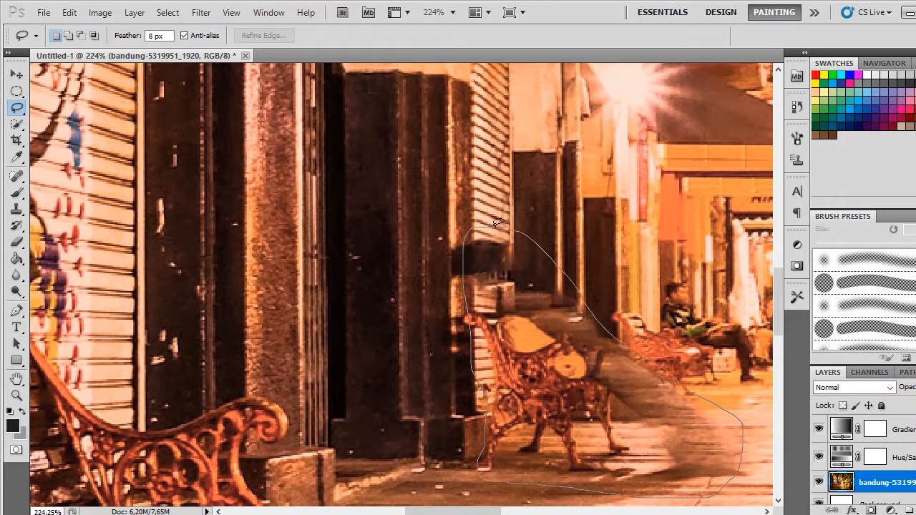
{"action": "left_click_drag", "start_coordinate": [498, 222], "coordinate": [494, 227]}
Step: Replace the outlined bench and pavement smear with a Content-Aware fill at 100% opacity and deselect
{"action": "right_click", "coordinate": [527, 307]}
{"action": "left_click", "coordinate": [576, 236]}
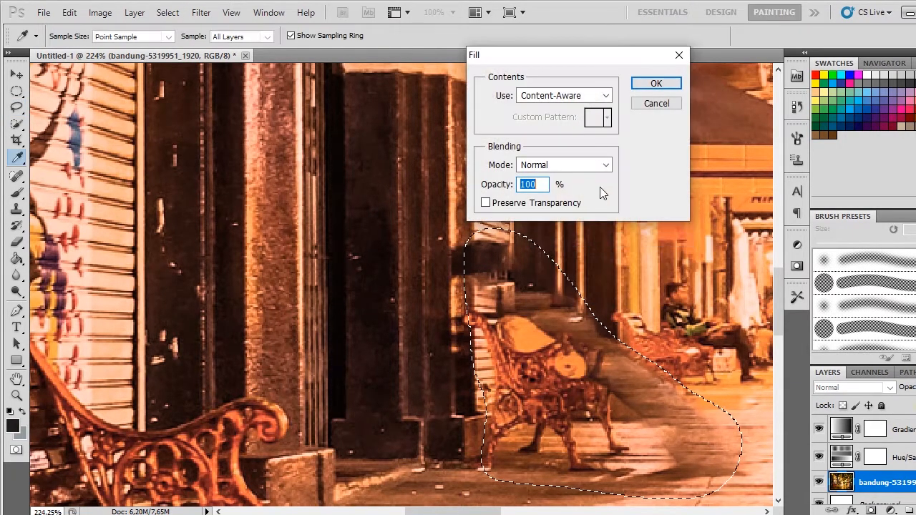
{"action": "left_click", "coordinate": [657, 83]}
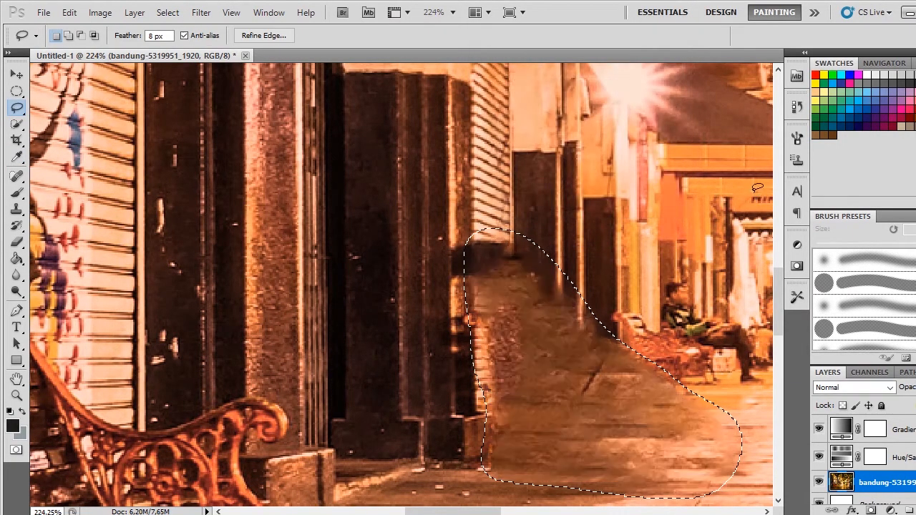
{"action": "key", "text": "ctrl+d"}
Step: Switch to the Clone Stamp tool and reduce its brush size to 40 px for retouching the filled area
{"action": "scroll", "coordinate": [693, 405], "scroll_direction": "down", "scroll_amount": 12}
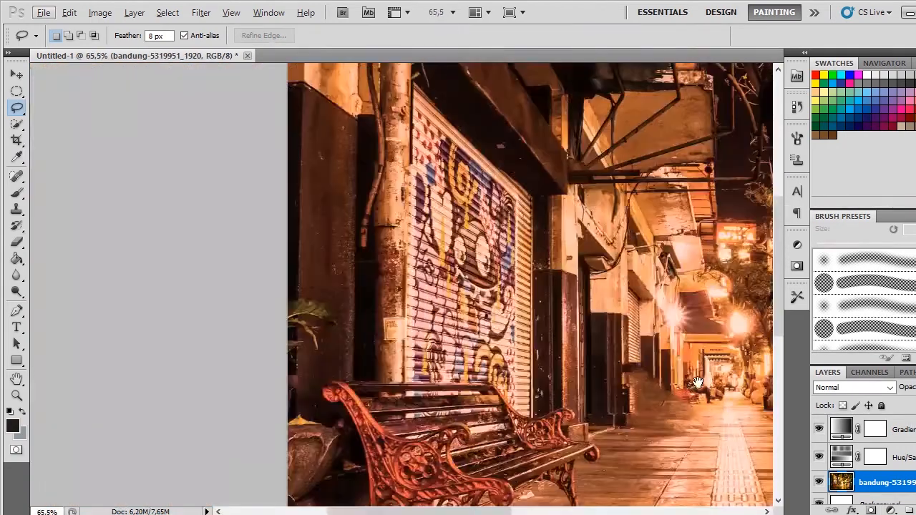
{"action": "left_click_drag", "start_coordinate": [697, 383], "coordinate": [474, 302]}
{"action": "scroll", "coordinate": [431, 291], "scroll_direction": "up", "scroll_amount": 14}
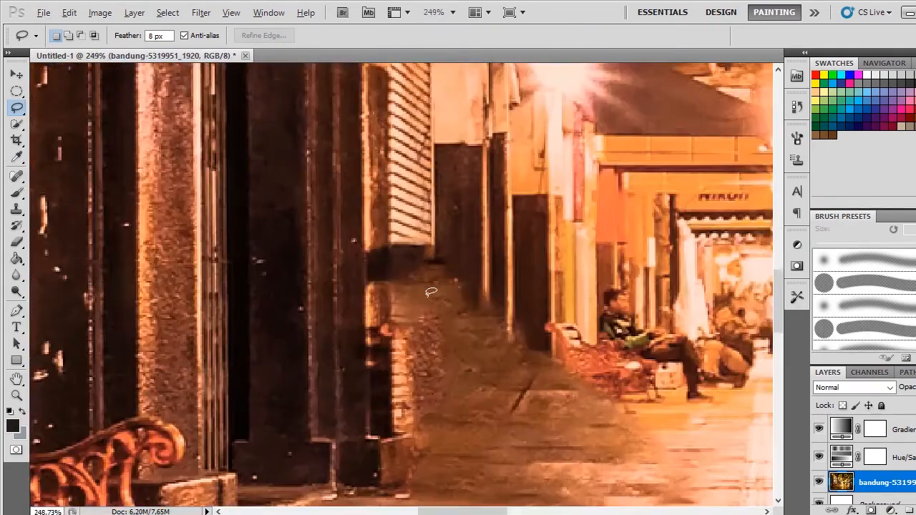
{"action": "scroll", "coordinate": [562, 320], "scroll_direction": "down", "scroll_amount": 2}
{"action": "scroll", "coordinate": [561, 321], "scroll_direction": "up", "scroll_amount": 4}
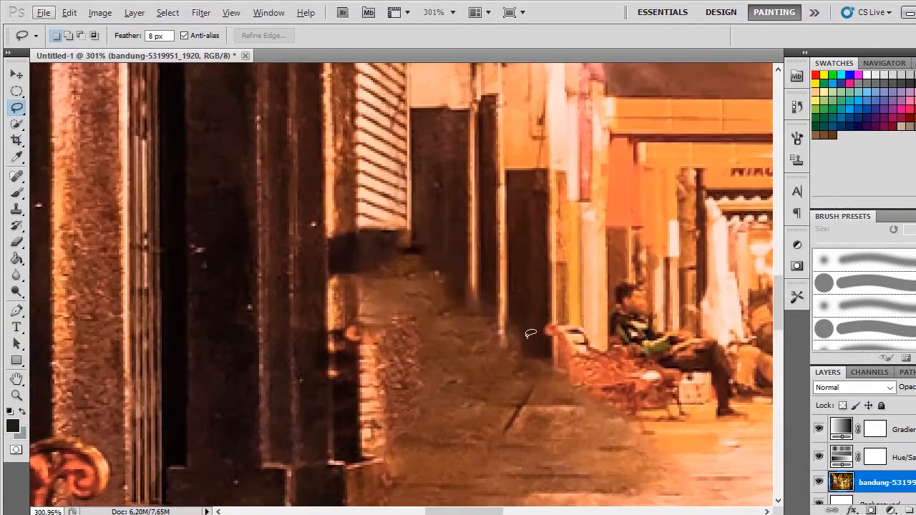
{"action": "left_click_drag", "start_coordinate": [513, 347], "coordinate": [542, 314]}
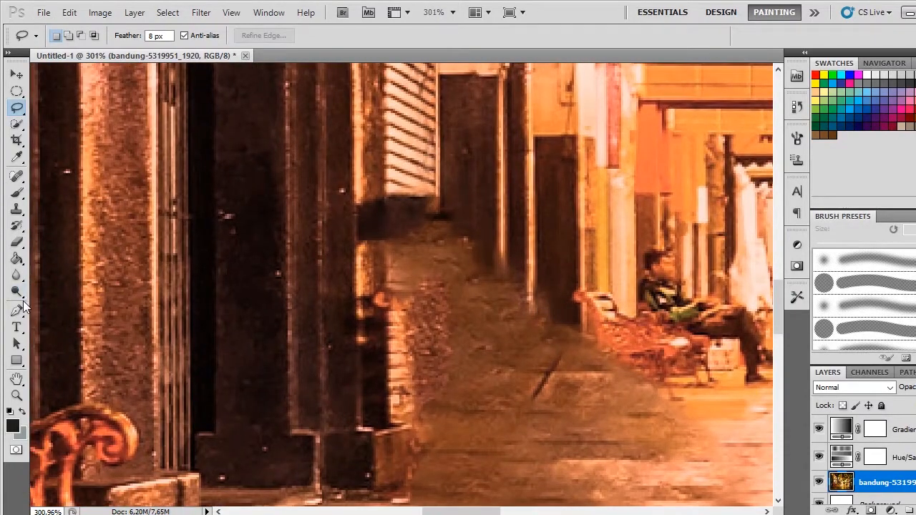
{"action": "left_click", "coordinate": [23, 212]}
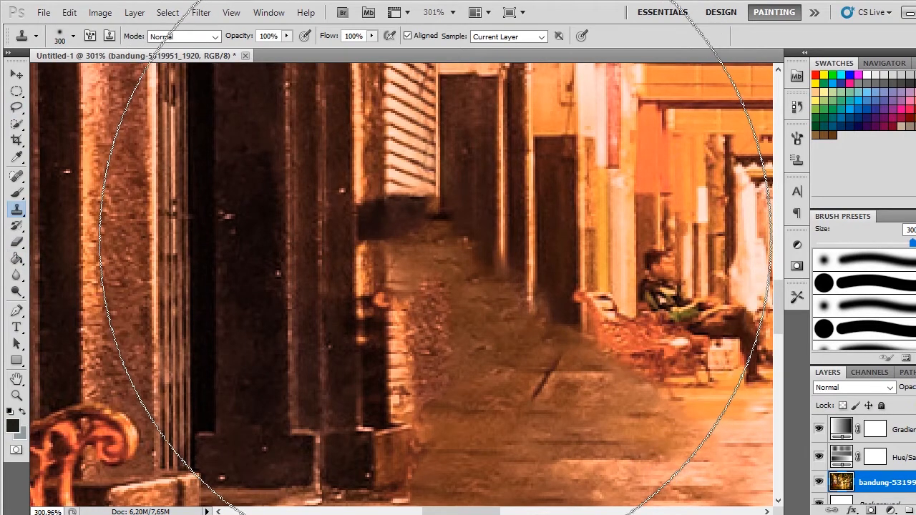
{"action": "key", "text": "bracketleft"}
{"action": "key", "text": "bracketleft"}
{"action": "key", "text": "bracketleft"}
{"action": "key", "text": "bracketleft"}
{"action": "key", "text": "bracketleft"}
{"action": "key", "text": "bracketleft"}
{"action": "key", "text": "bracketleft"}
{"action": "key", "text": "bracketleft"}
{"action": "key", "text": "bracketleft"}
{"action": "key", "text": "bracketleft"}
{"action": "key", "text": "bracketleft"}
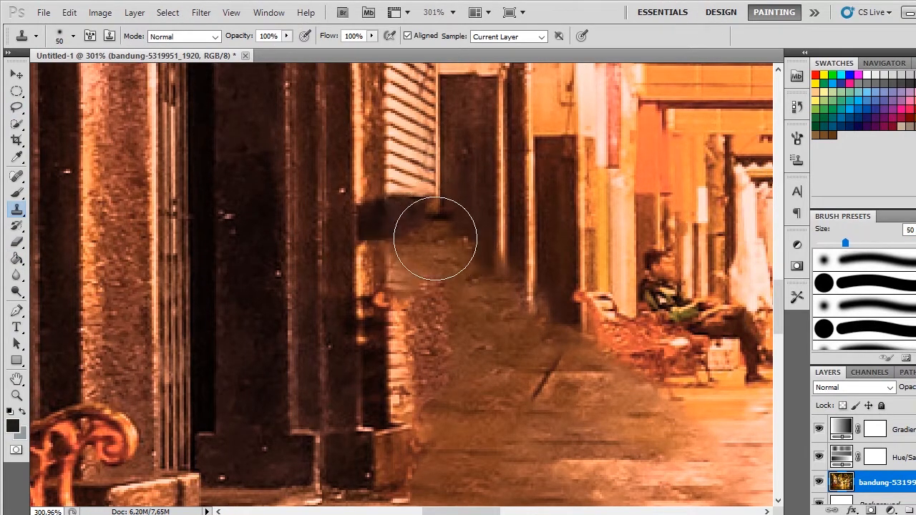
{"action": "key", "text": "bracketleft"}
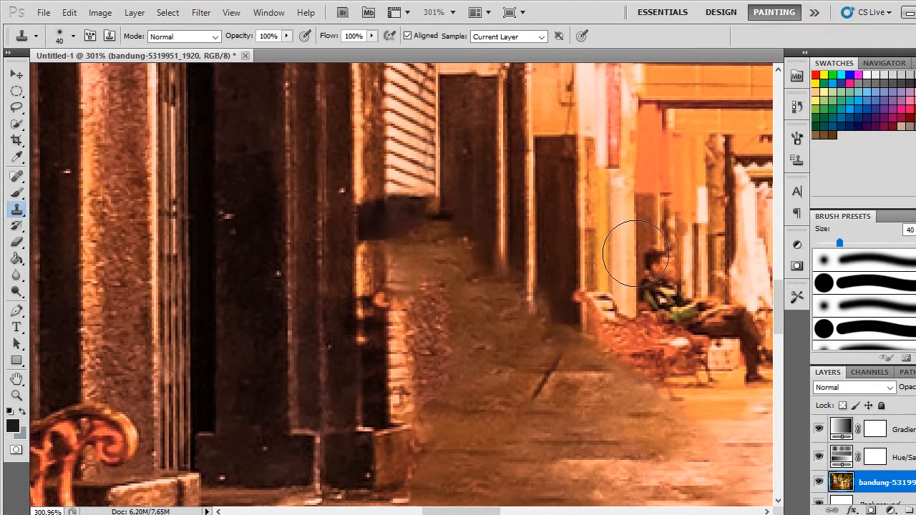
Step: Sample the bright edge of the dark pillar and clone it downward over the dark smear beside the shutters
{"action": "scroll", "coordinate": [635, 254], "scroll_direction": "down", "scroll_amount": 9}
{"action": "left_click_drag", "start_coordinate": [676, 232], "coordinate": [523, 315]}
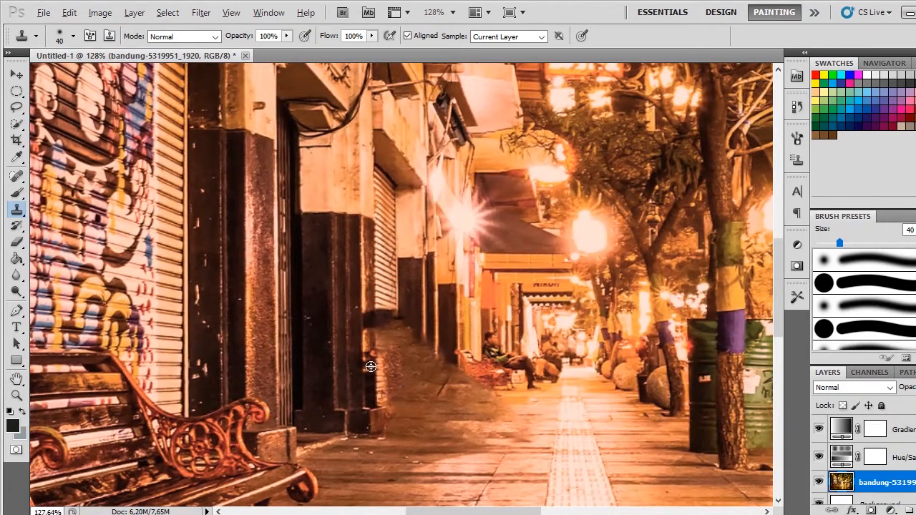
{"action": "scroll", "coordinate": [370, 366], "scroll_direction": "up", "scroll_amount": 5}
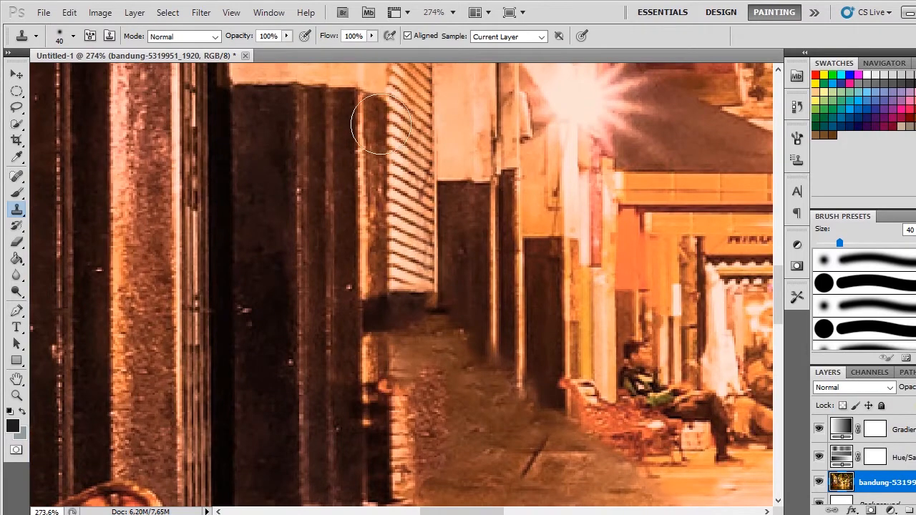
{"action": "left_click", "coordinate": [374, 332]}
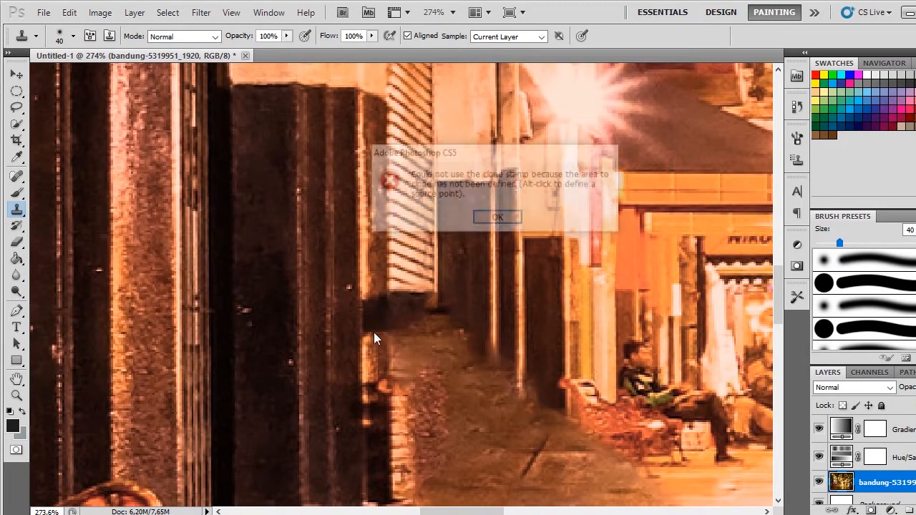
{"action": "left_click", "coordinate": [497, 217]}
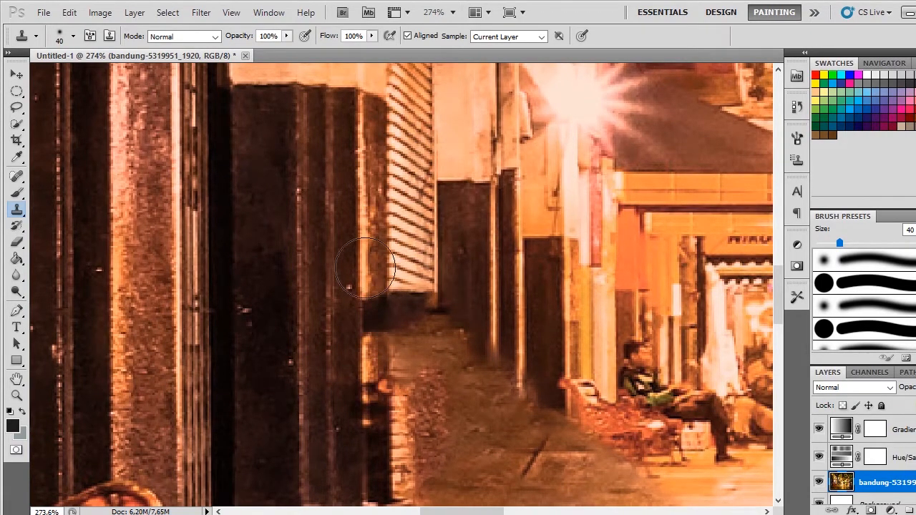
{"action": "left_click", "coordinate": [365, 287], "text": "alt"}
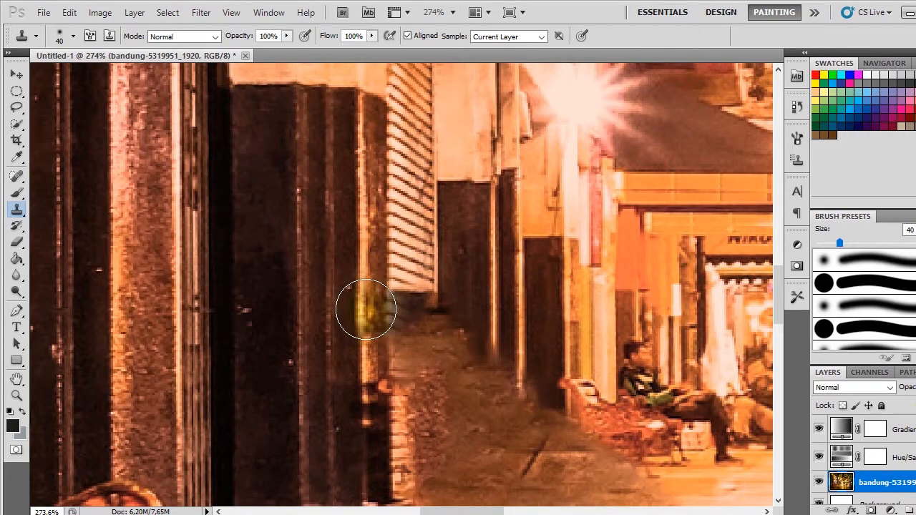
{"action": "mouse_move", "coordinate": [368, 311]}
{"action": "left_mouse_down"}
{"action": "mouse_move", "coordinate": [373, 382]}
{"action": "mouse_move", "coordinate": [370, 360]}
{"action": "left_mouse_up"}
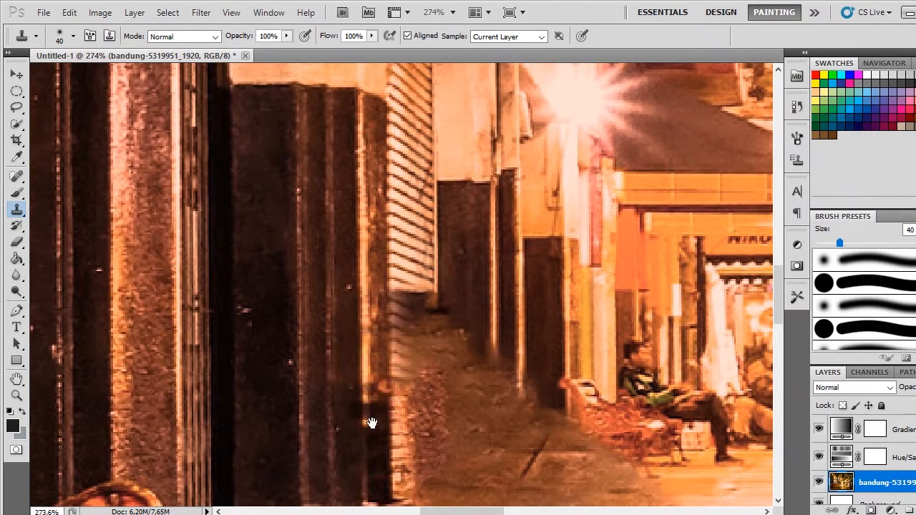
Step: Sample the clean shutter slats and clone them downward over the dark smear to the base of the shutter
{"action": "scroll", "coordinate": [370, 422], "scroll_direction": "down", "scroll_amount": 1}
{"action": "scroll", "coordinate": [420, 307], "scroll_direction": "down", "scroll_amount": 2}
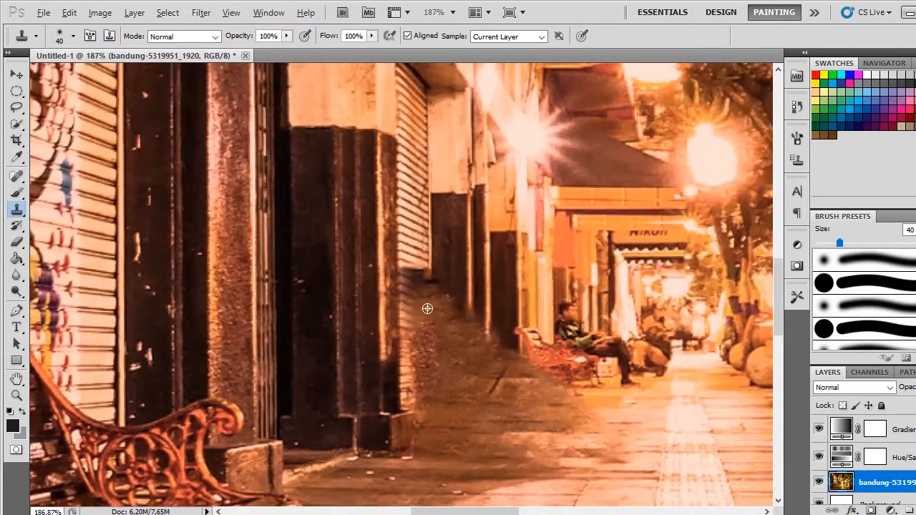
{"action": "scroll", "coordinate": [418, 279], "scroll_direction": "up", "scroll_amount": 3}
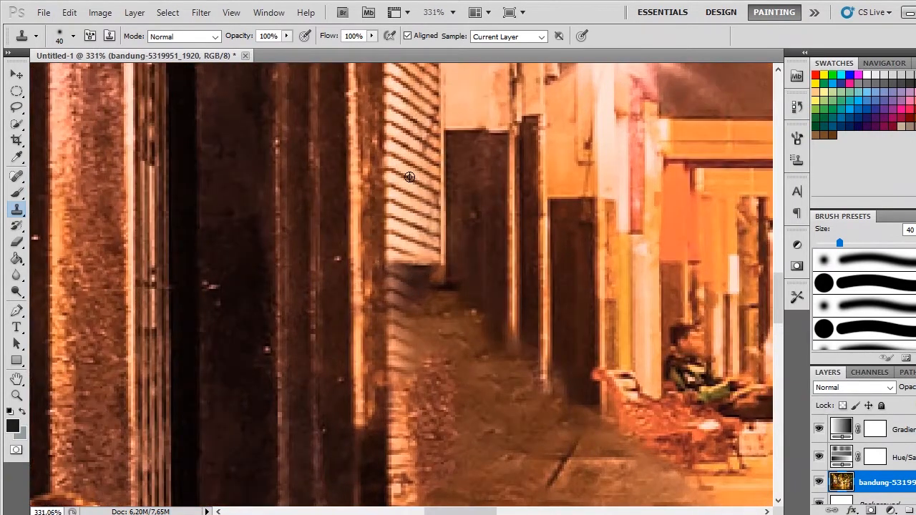
{"action": "left_click", "coordinate": [409, 176], "text": "alt"}
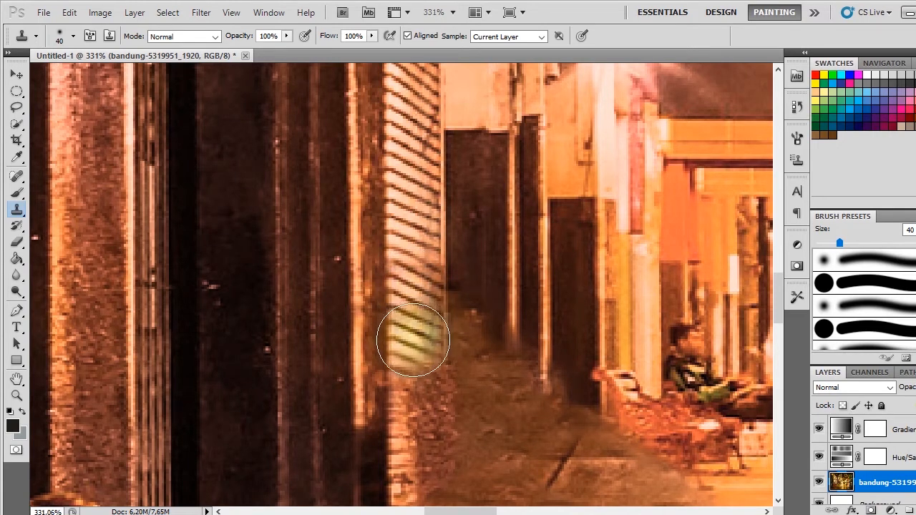
{"action": "left_click", "coordinate": [414, 342]}
{"action": "left_click_drag", "start_coordinate": [427, 378], "coordinate": [416, 304]}
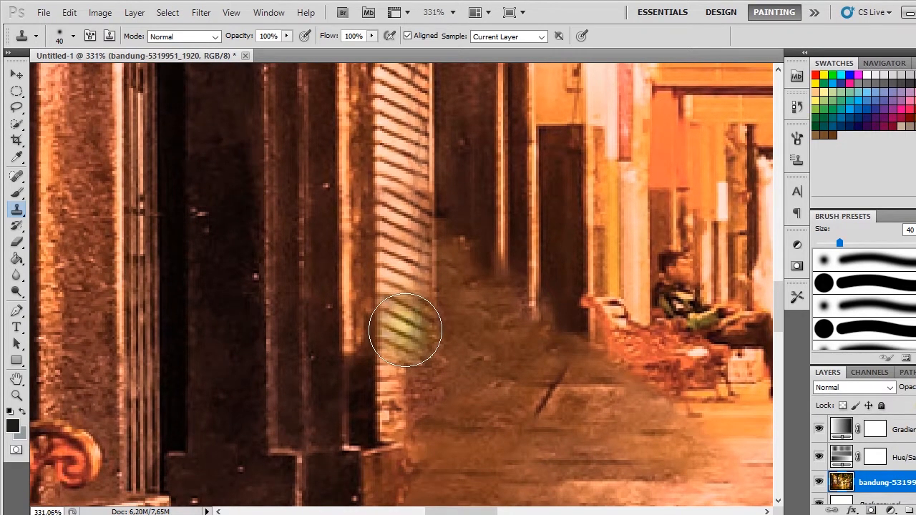
{"action": "left_click", "coordinate": [406, 332]}
{"action": "left_click_drag", "start_coordinate": [412, 376], "coordinate": [405, 331]}
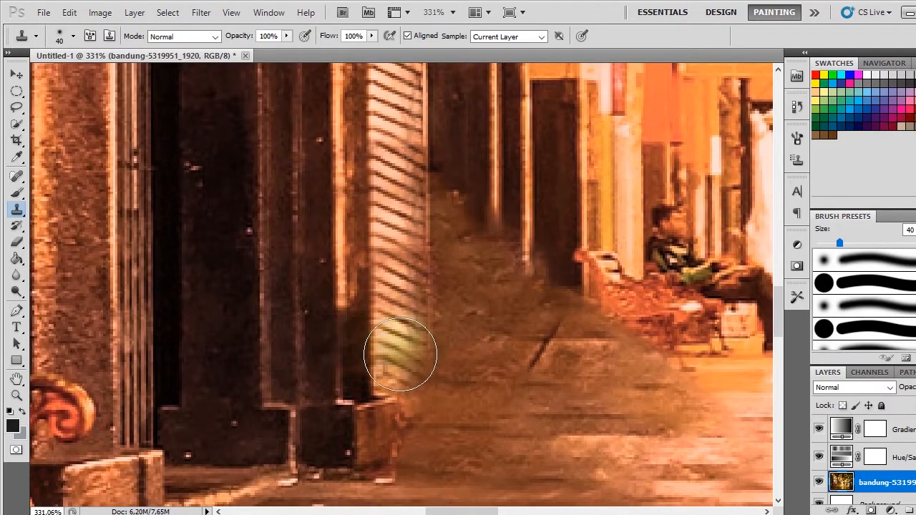
Step: Clone the dark pillars and their bright edges beyond the shutter downward over the smeared area to pavement level
{"action": "scroll", "coordinate": [486, 331], "scroll_direction": "down", "scroll_amount": 7}
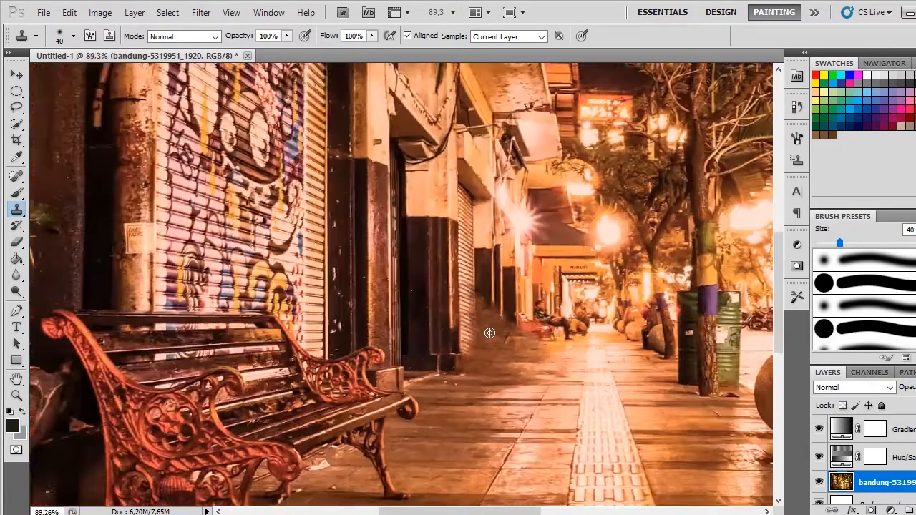
{"action": "scroll", "coordinate": [489, 332], "scroll_direction": "up", "scroll_amount": 5}
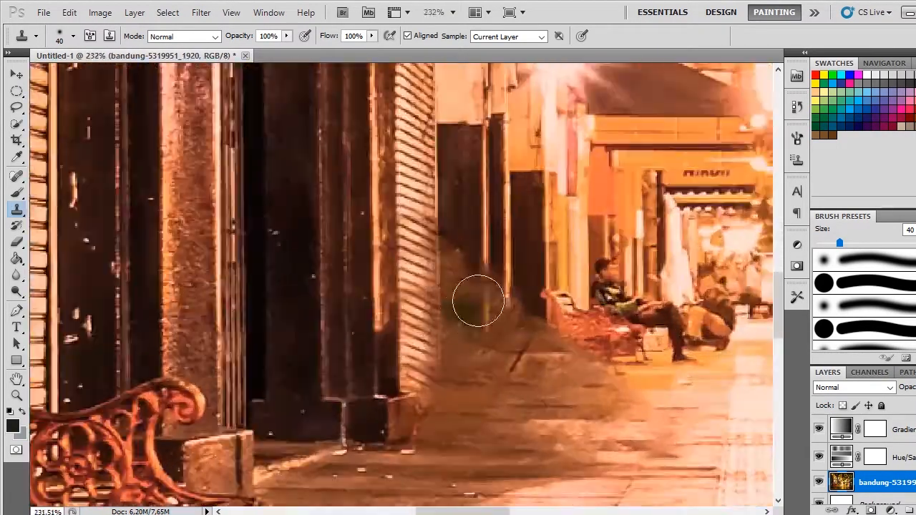
{"action": "left_click_drag", "start_coordinate": [525, 297], "coordinate": [501, 303]}
{"action": "left_click", "coordinate": [439, 214], "text": "alt"}
{"action": "mouse_move", "coordinate": [443, 244]}
{"action": "left_mouse_down"}
{"action": "mouse_move", "coordinate": [438, 375]}
{"action": "mouse_move", "coordinate": [465, 340]}
{"action": "mouse_move", "coordinate": [466, 272]}
{"action": "mouse_move", "coordinate": [473, 309]}
{"action": "mouse_move", "coordinate": [463, 398]}
{"action": "mouse_move", "coordinate": [445, 382]}
{"action": "mouse_move", "coordinate": [432, 261]}
{"action": "mouse_move", "coordinate": [443, 268]}
{"action": "mouse_move", "coordinate": [443, 409]}
{"action": "left_mouse_up"}
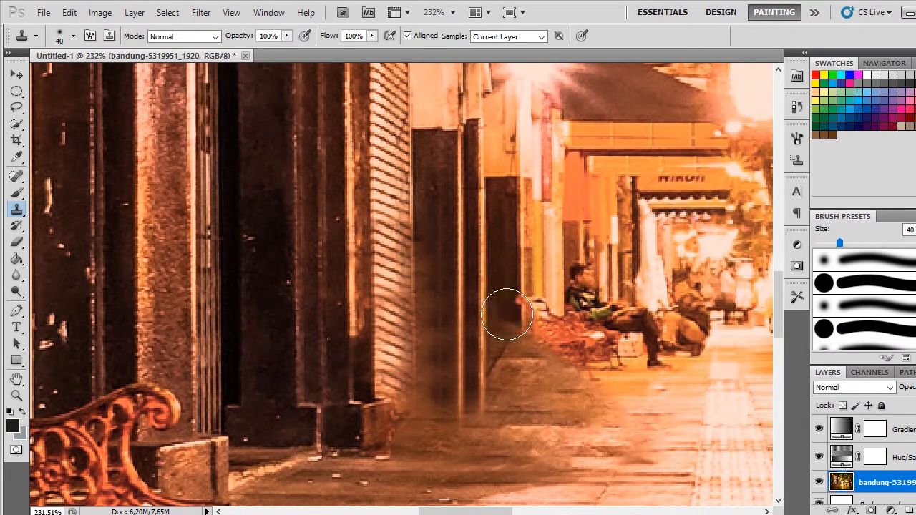
{"action": "mouse_move", "coordinate": [506, 315]}
{"action": "left_mouse_down"}
{"action": "mouse_move", "coordinate": [507, 374]}
{"action": "mouse_move", "coordinate": [567, 322]}
{"action": "left_mouse_up"}
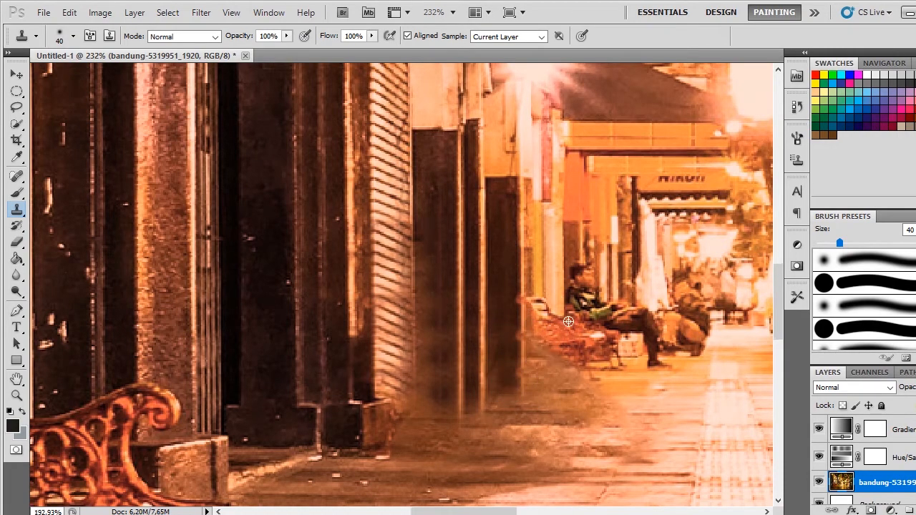
{"action": "scroll", "coordinate": [567, 322], "scroll_direction": "down", "scroll_amount": 10}
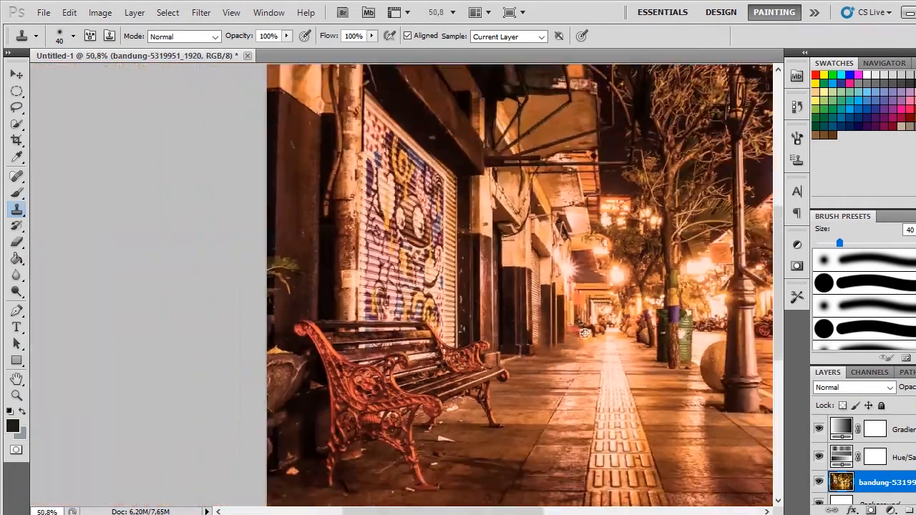
{"action": "scroll", "coordinate": [571, 370], "scroll_direction": "up", "scroll_amount": 1}
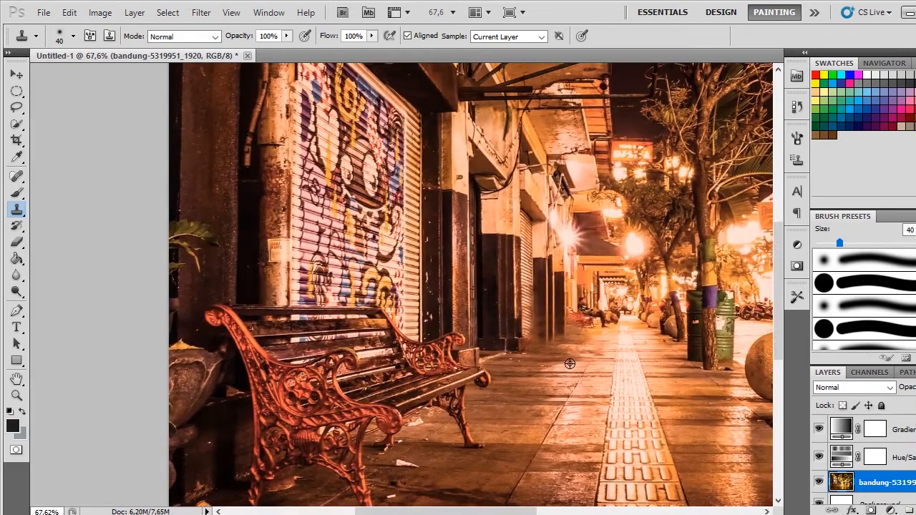
{"action": "scroll", "coordinate": [569, 363], "scroll_direction": "up", "scroll_amount": 4}
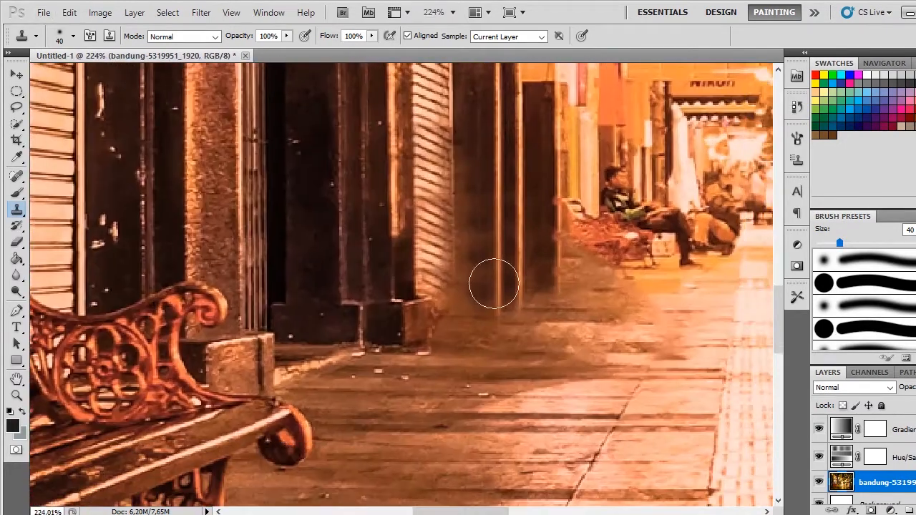
{"action": "left_click", "coordinate": [485, 286], "text": "alt"}
{"action": "left_click_drag", "start_coordinate": [363, 294], "coordinate": [336, 308]}
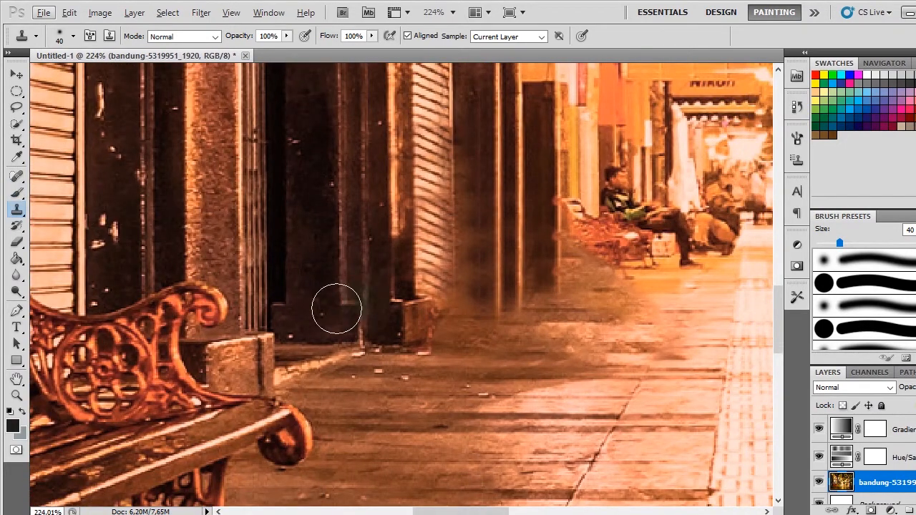
{"action": "key", "text": "ctrl+z"}
Step: Sample the lit pavement tiles and clone them over the dark smear at the foot of the shutter and pillars
{"action": "mouse_move", "coordinate": [702, 311]}
{"action": "left_mouse_down"}
{"action": "mouse_move", "coordinate": [570, 296]}
{"action": "mouse_move", "coordinate": [536, 297]}
{"action": "mouse_move", "coordinate": [567, 313]}
{"action": "mouse_move", "coordinate": [615, 300]}
{"action": "mouse_move", "coordinate": [448, 301]}
{"action": "left_mouse_up"}
{"action": "left_click", "coordinate": [637, 297], "text": "alt"}
{"action": "left_click", "coordinate": [636, 299], "text": "alt"}
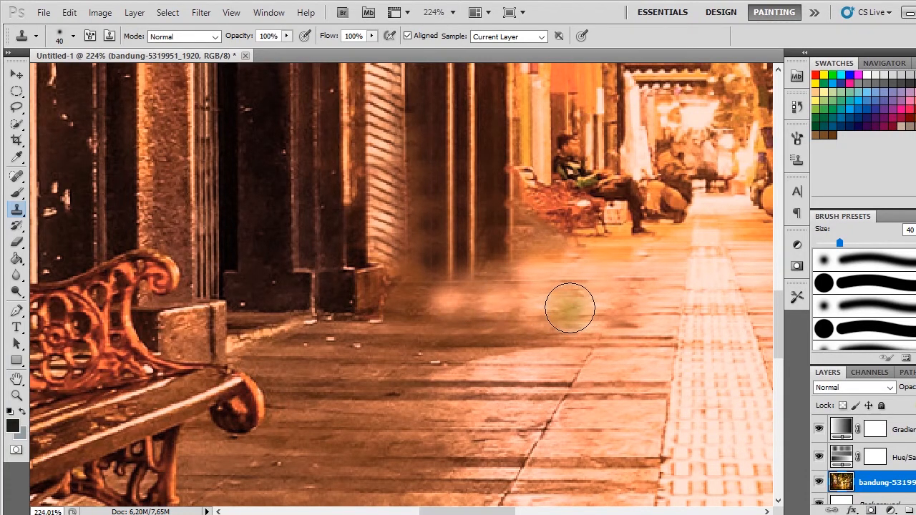
{"action": "left_click_drag", "start_coordinate": [527, 298], "coordinate": [491, 308]}
{"action": "left_click", "coordinate": [600, 334], "text": "alt"}
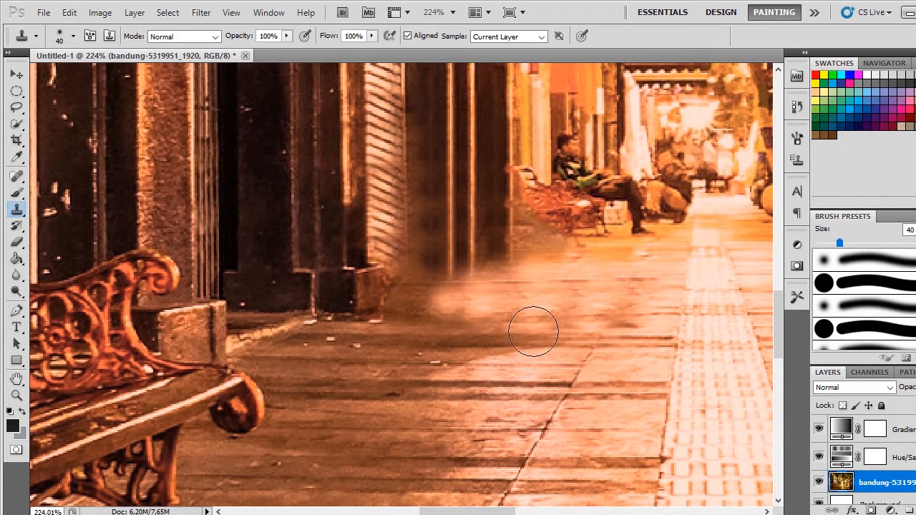
{"action": "left_click_drag", "start_coordinate": [533, 331], "coordinate": [415, 322]}
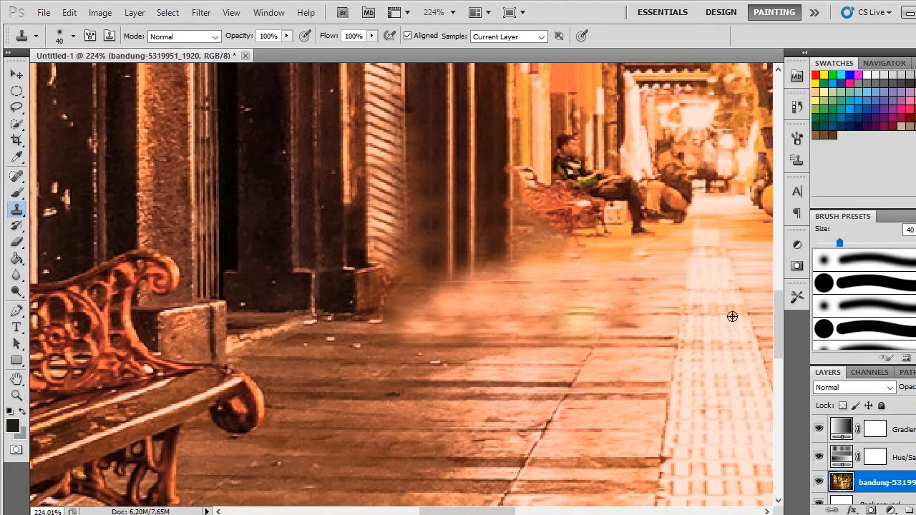
Step: Examine the retouched pillars, shutter and pavement in the context of the whole photo
{"action": "scroll", "coordinate": [589, 303], "scroll_direction": "down", "scroll_amount": 10}
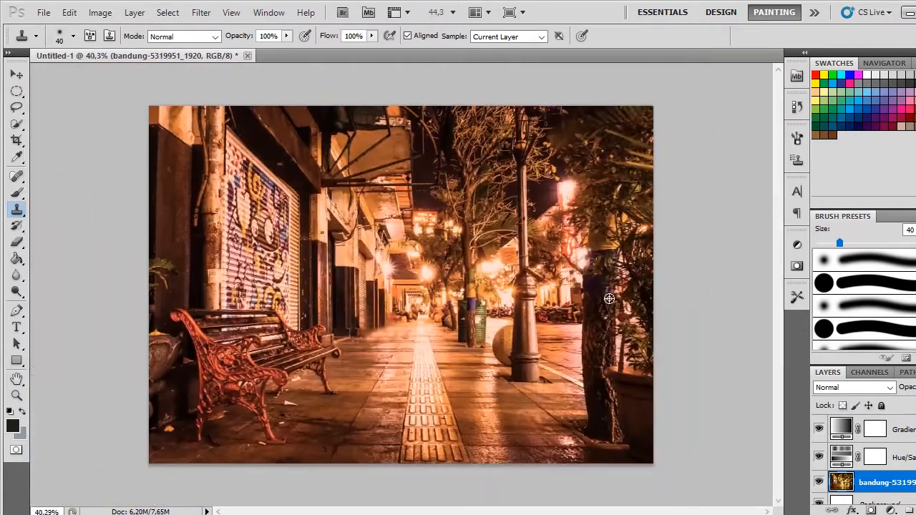
{"action": "scroll", "coordinate": [496, 266], "scroll_direction": "up", "scroll_amount": 3}
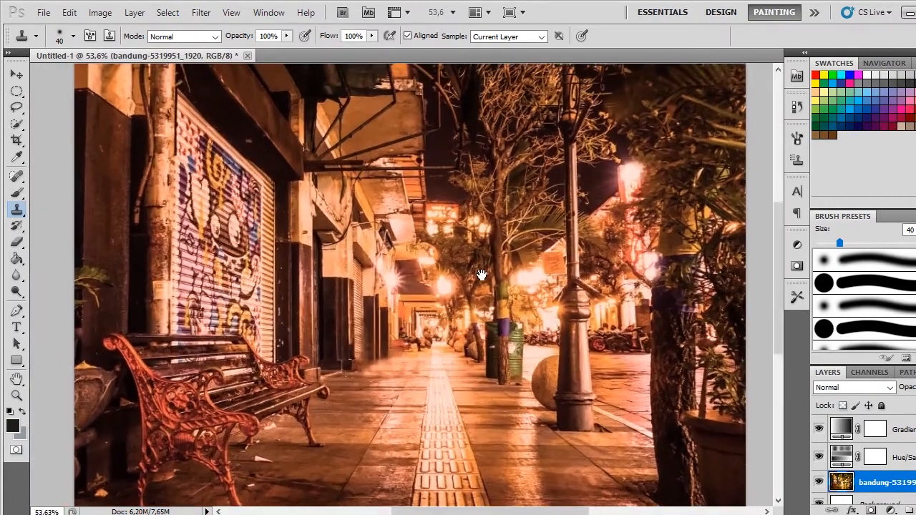
{"action": "scroll", "coordinate": [525, 196], "scroll_direction": "up", "scroll_amount": 1}
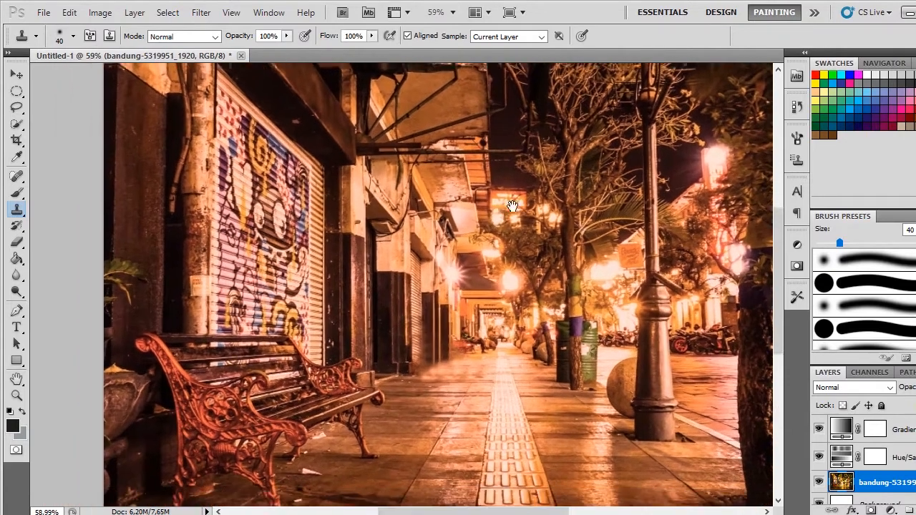
{"action": "scroll", "coordinate": [529, 199], "scroll_direction": "down", "scroll_amount": 2}
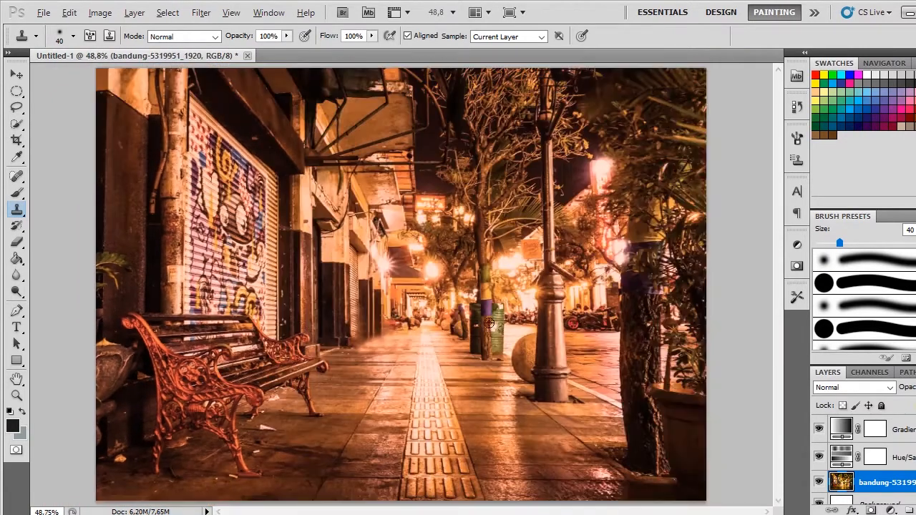
{"action": "scroll", "coordinate": [385, 328], "scroll_direction": "up", "scroll_amount": 3}
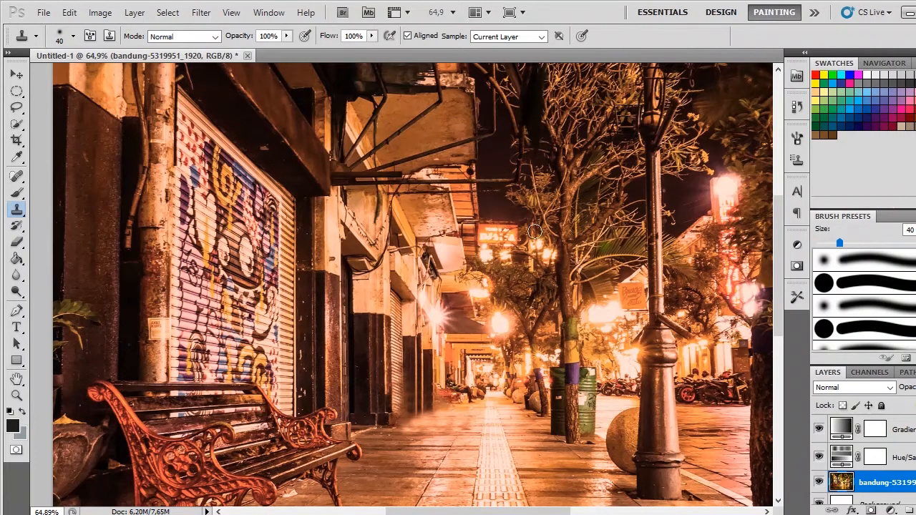
{"action": "mouse_move", "coordinate": [520, 228]}
{"action": "left_mouse_down"}
{"action": "mouse_move", "coordinate": [535, 255]}
{"action": "mouse_move", "coordinate": [536, 232]}
{"action": "left_mouse_up"}
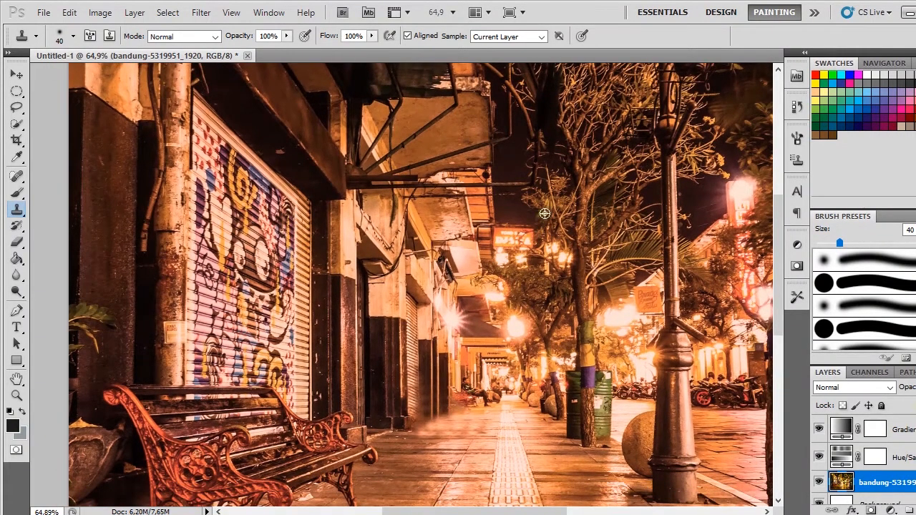
{"action": "scroll", "coordinate": [546, 213], "scroll_direction": "down", "scroll_amount": 1}
{"action": "left_click_drag", "start_coordinate": [553, 196], "coordinate": [533, 207]}
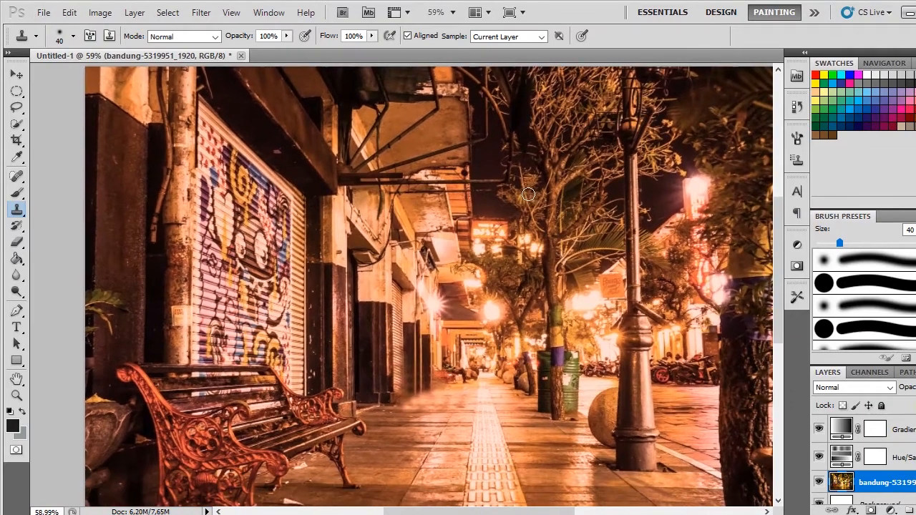
{"action": "scroll", "coordinate": [533, 207], "scroll_direction": "up", "scroll_amount": 2}
{"action": "scroll", "coordinate": [555, 216], "scroll_direction": "down", "scroll_amount": 2}
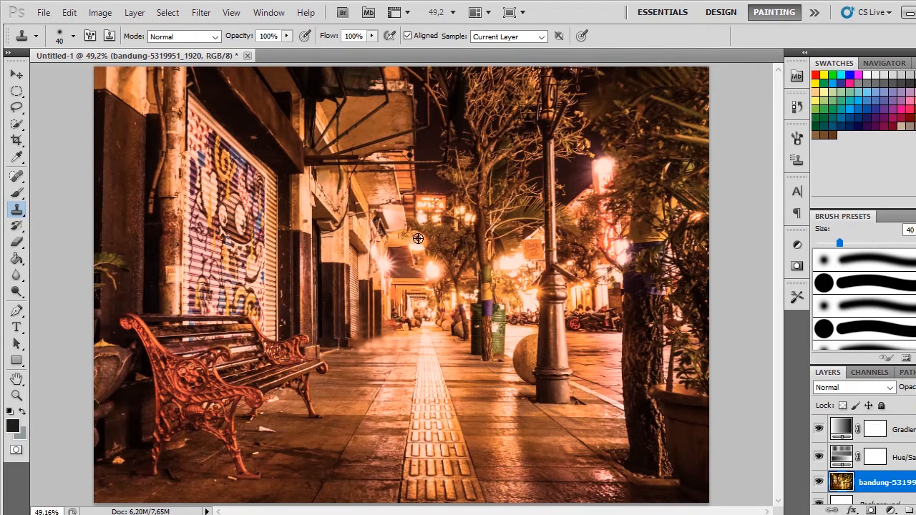
{"action": "scroll", "coordinate": [417, 238], "scroll_direction": "up", "scroll_amount": 3}
Step: Add the two-line text "Welcome" / "to Bandung" on a new layer above the photo in white OldStyle 1 at 80 pt
{"action": "left_click", "coordinate": [16, 329]}
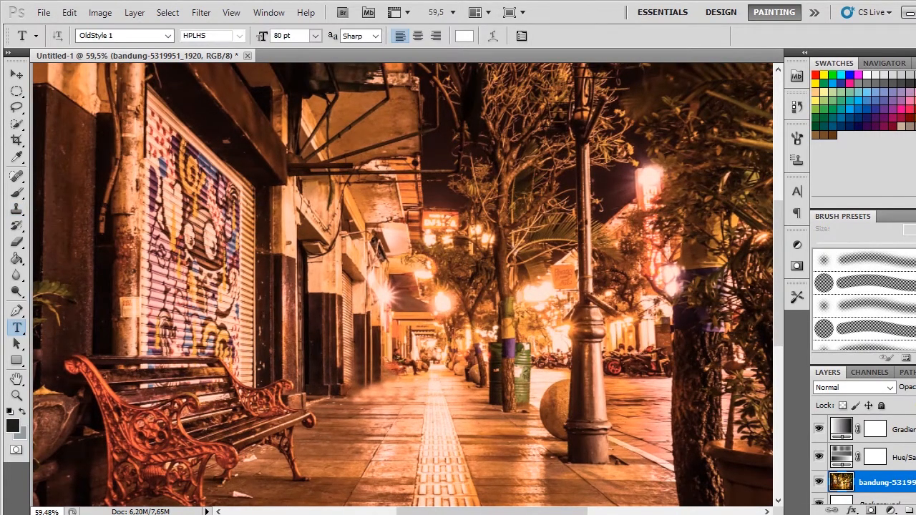
{"action": "key", "text": "ctrl+shift+alt+n"}
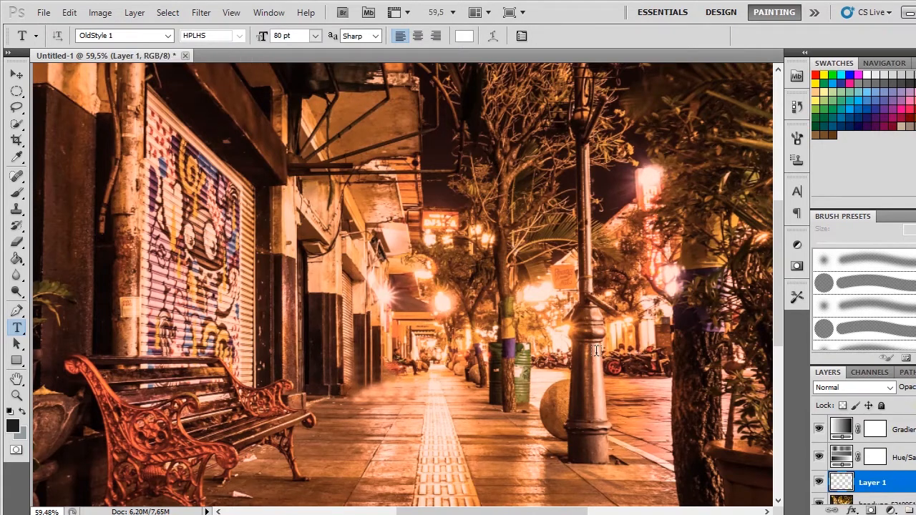
{"action": "left_click", "coordinate": [270, 216]}
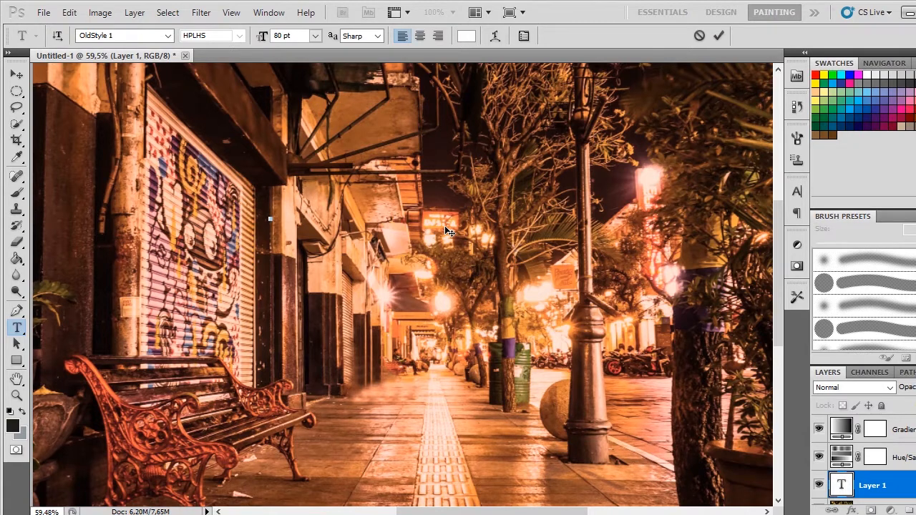
{"action": "type", "text": "Welcom"}
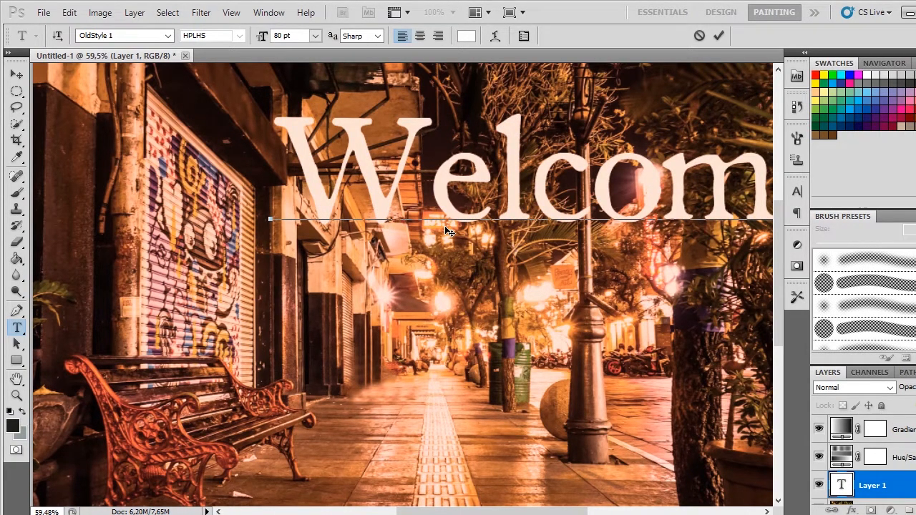
{"action": "key", "text": "Return"}
{"action": "type", "text": "to Bandu"}
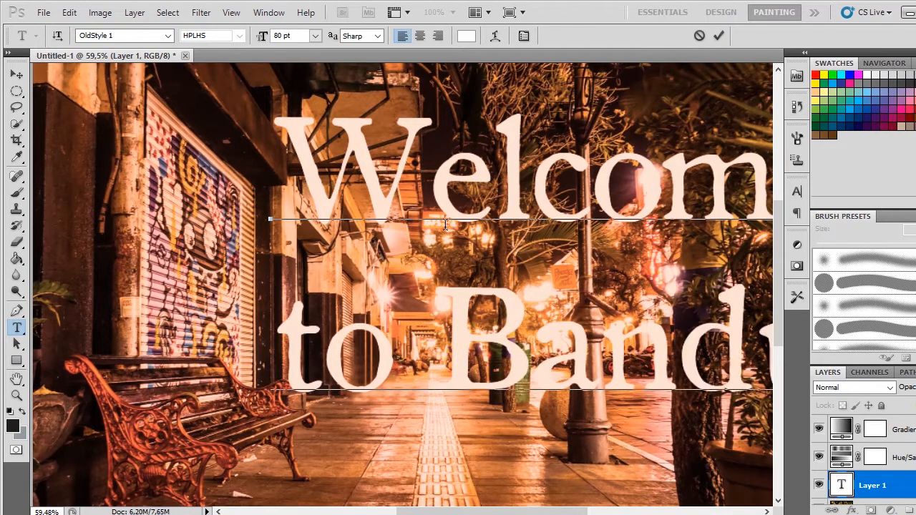
{"action": "left_click", "coordinate": [15, 75]}
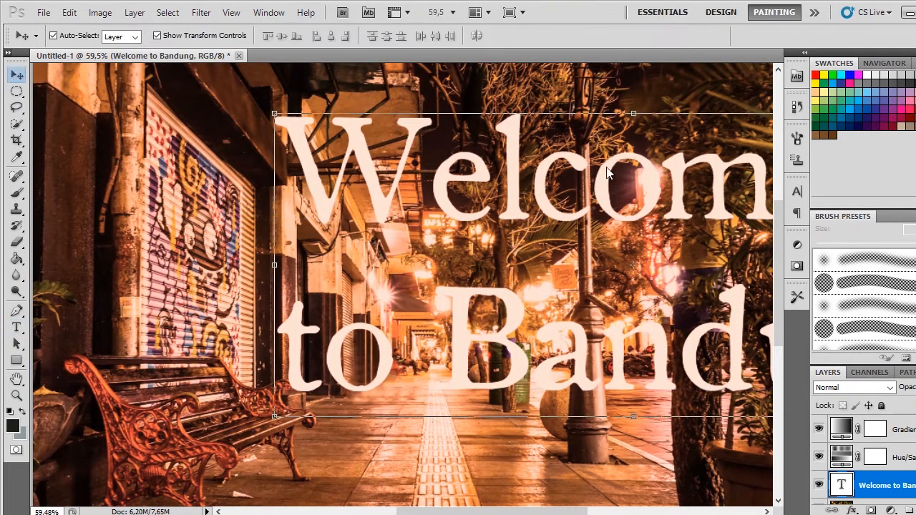
Step: Scale the "Welcome to Bandung" text proportionally to about 66.71% and reposition it over the middle of the street scene
{"action": "left_click_drag", "start_coordinate": [504, 144], "coordinate": [314, 133]}
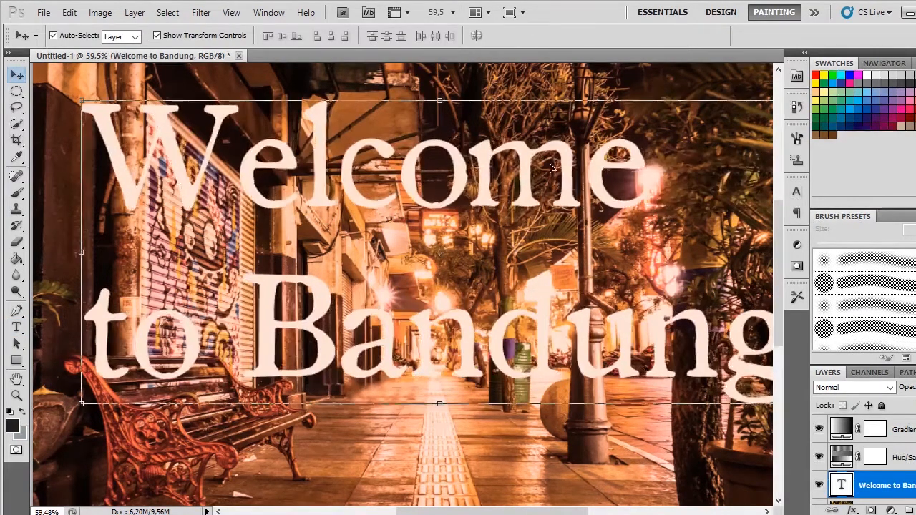
{"action": "left_click", "coordinate": [78, 103]}
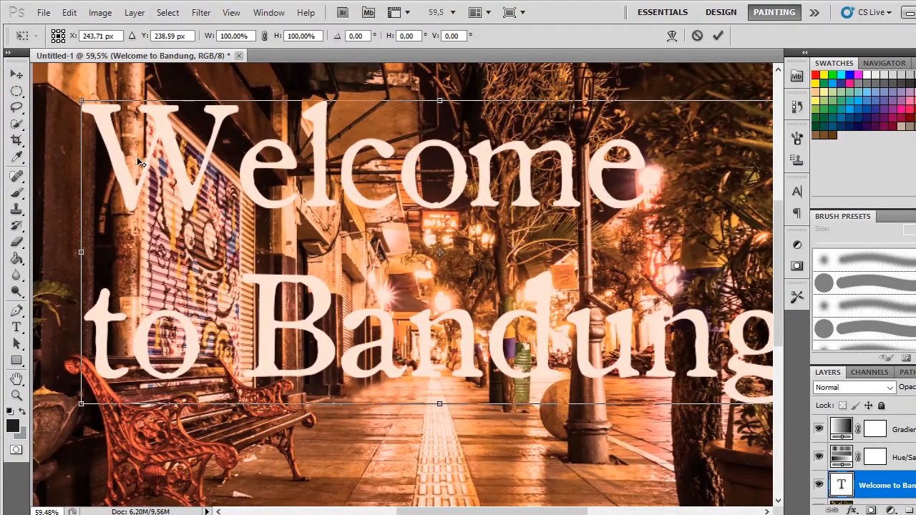
{"action": "left_click_drag", "start_coordinate": [80, 101], "coordinate": [102, 111]}
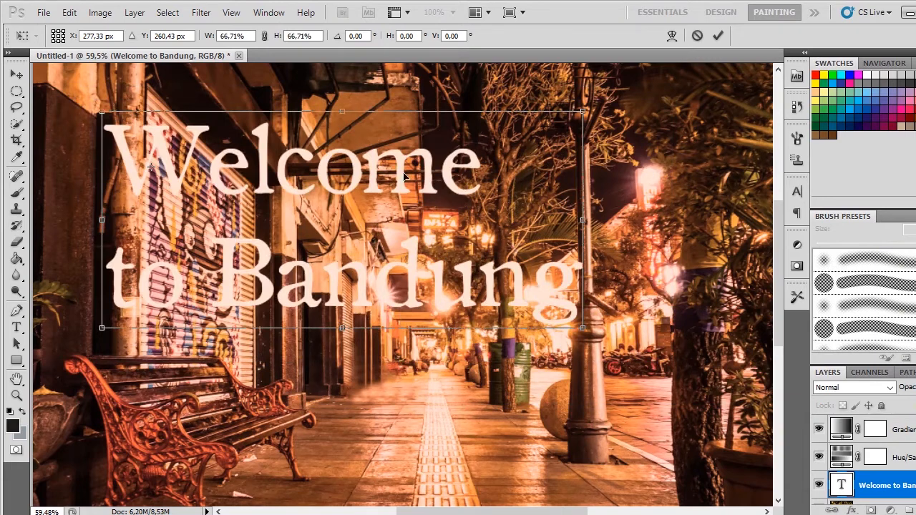
{"action": "key", "text": "Return"}
{"action": "left_click_drag", "start_coordinate": [404, 177], "coordinate": [544, 243]}
Step: Scale the "Welcome to Bandung" title down proportionally to about 37.64 pt and reposition it over the middle of the street scene
{"action": "scroll", "coordinate": [504, 232], "scroll_direction": "up", "scroll_amount": 3}
{"action": "scroll", "coordinate": [546, 248], "scroll_direction": "down", "scroll_amount": 1}
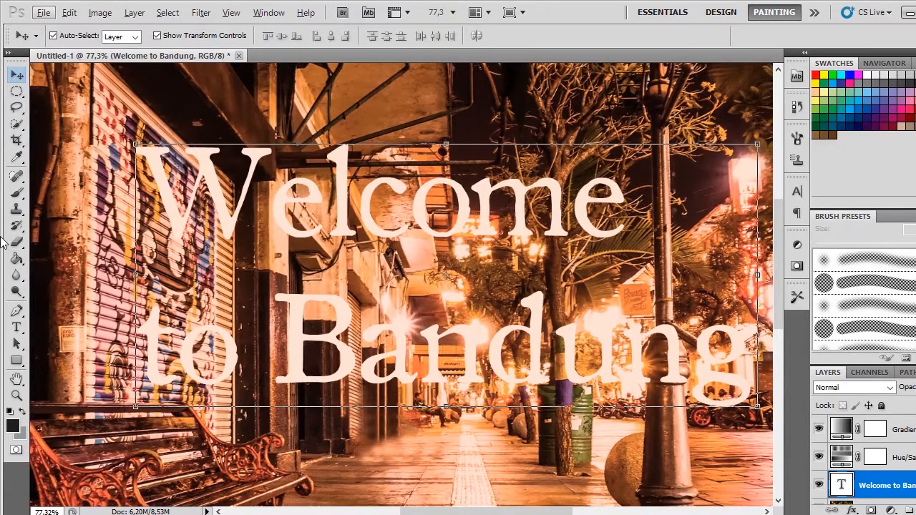
{"action": "left_click", "coordinate": [17, 328]}
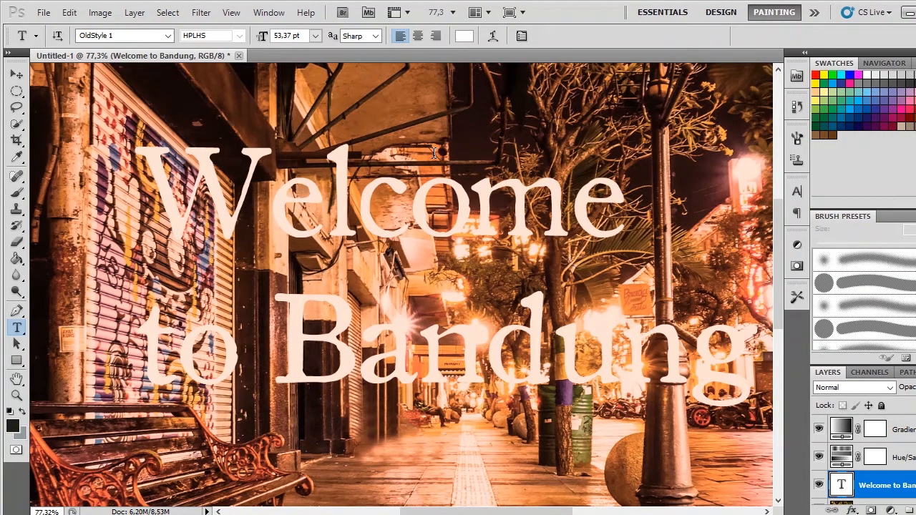
{"action": "scroll", "coordinate": [434, 152], "scroll_direction": "up", "scroll_amount": 1}
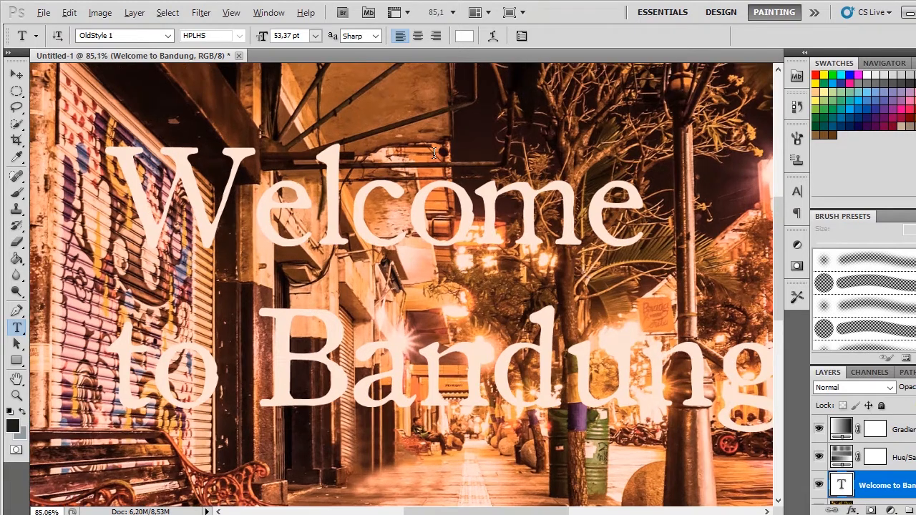
{"action": "scroll", "coordinate": [434, 152], "scroll_direction": "down", "scroll_amount": 1}
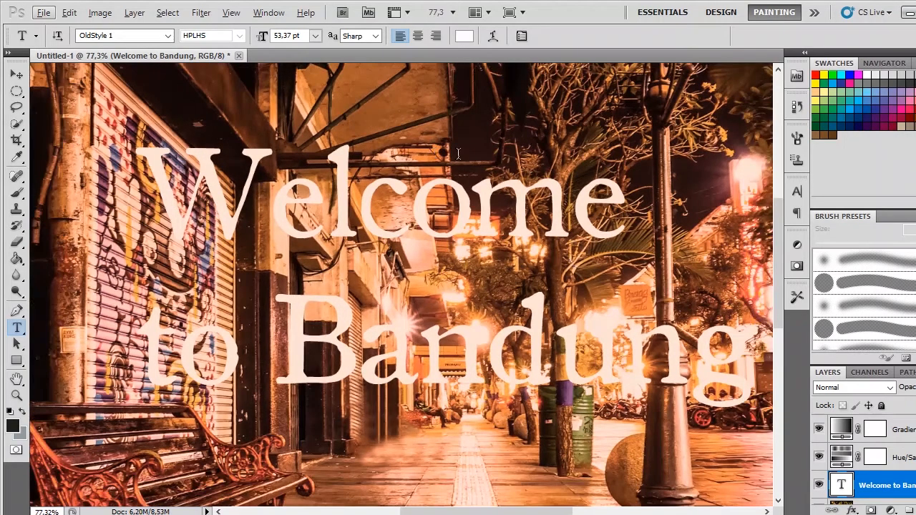
{"action": "scroll", "coordinate": [472, 206], "scroll_direction": "up", "scroll_amount": 2}
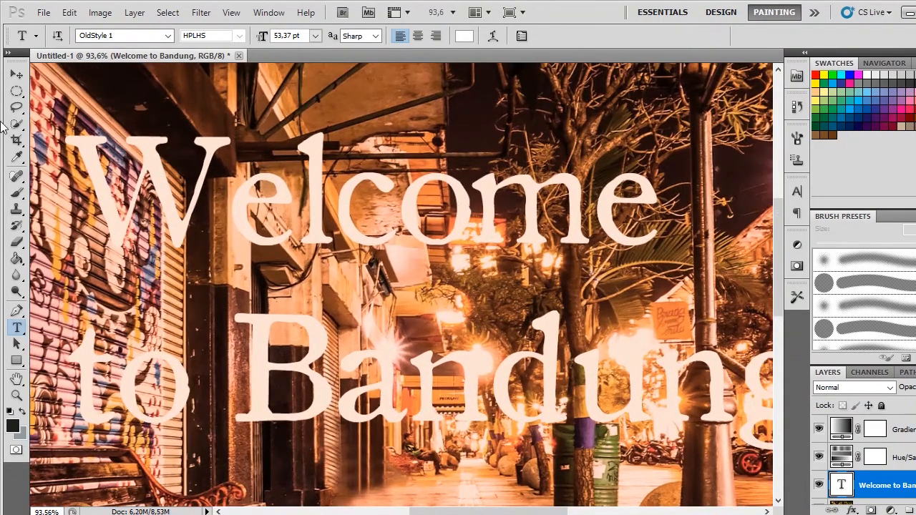
{"action": "left_click", "coordinate": [17, 73]}
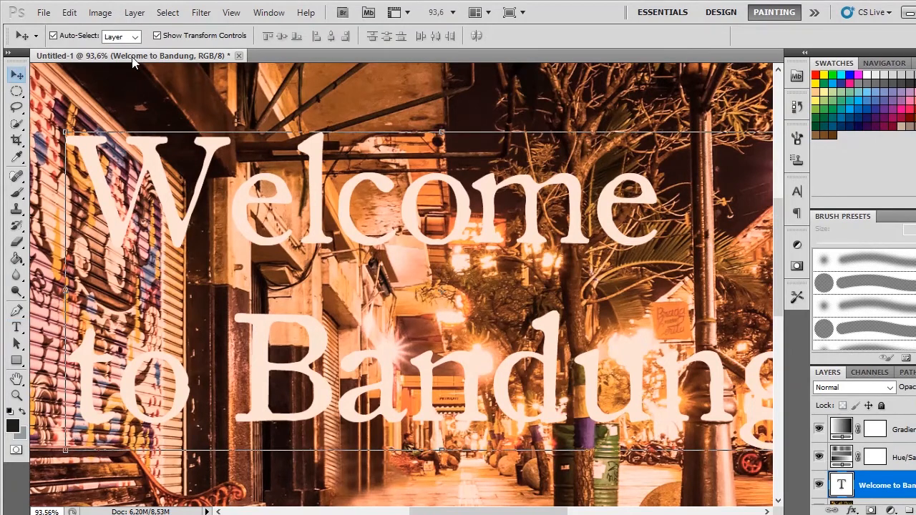
{"action": "left_click", "coordinate": [66, 131]}
{"action": "left_click_drag", "start_coordinate": [106, 151], "coordinate": [84, 109]}
{"action": "key", "text": "Return"}
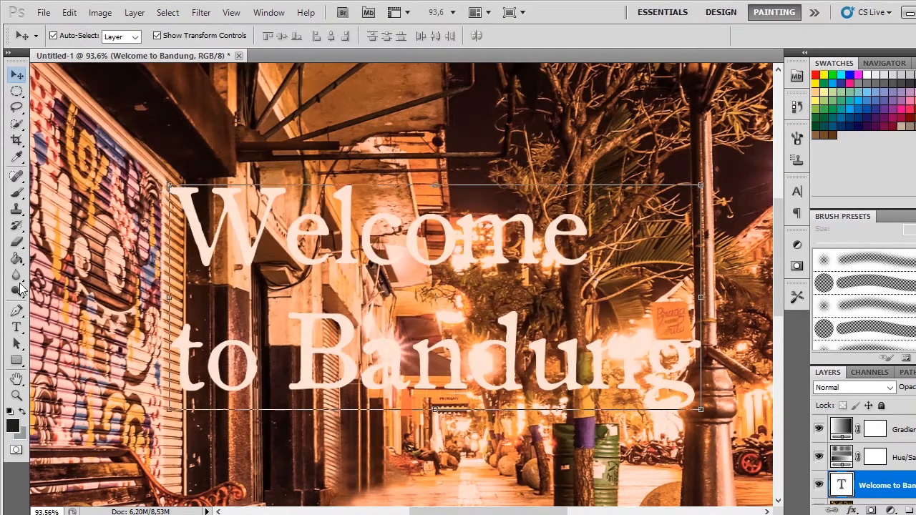
Step: Change the font of the "Welcome to Bandung" title to Authentic Photograph in the Regular style
{"action": "left_click", "coordinate": [16, 327]}
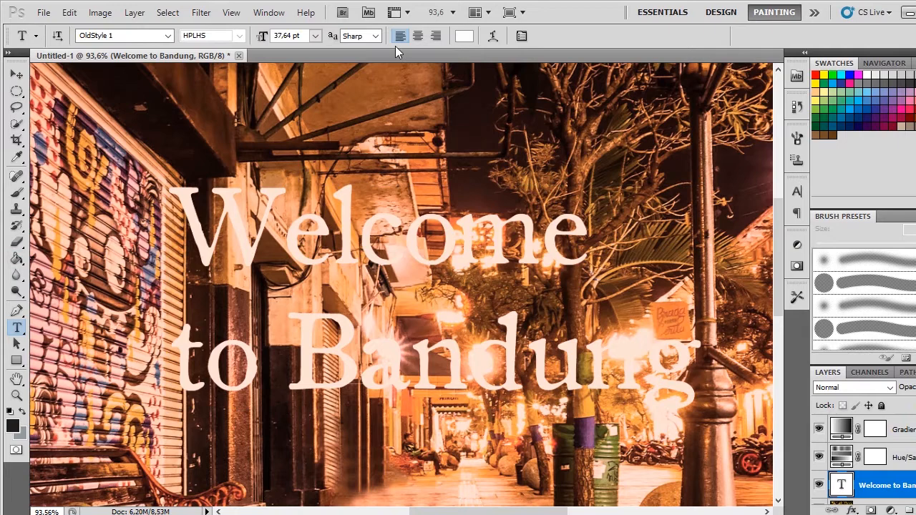
{"action": "left_click", "coordinate": [169, 36]}
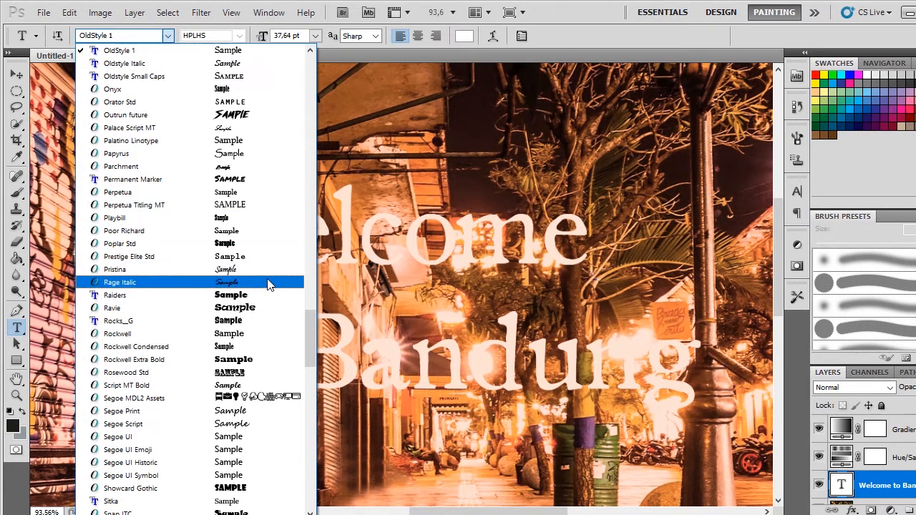
{"action": "scroll", "coordinate": [215, 236], "scroll_direction": "up", "scroll_amount": 5}
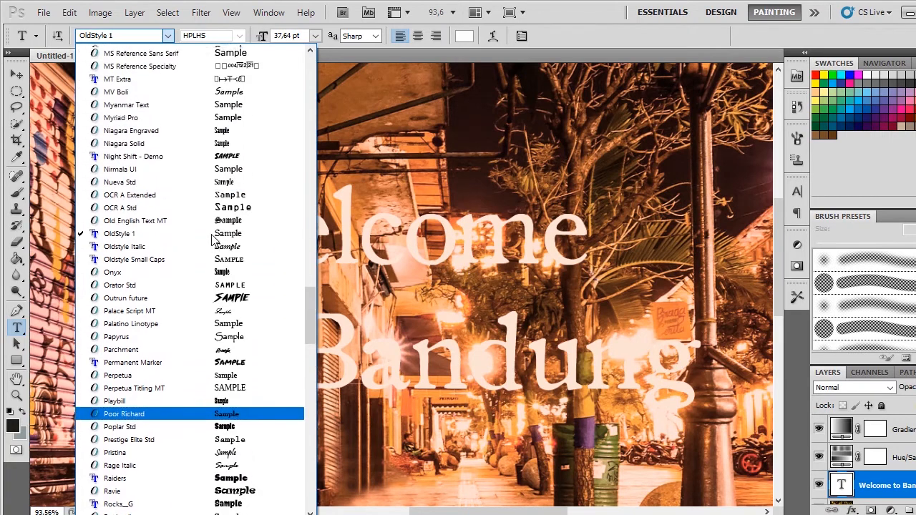
{"action": "scroll", "coordinate": [214, 240], "scroll_direction": "up", "scroll_amount": 5}
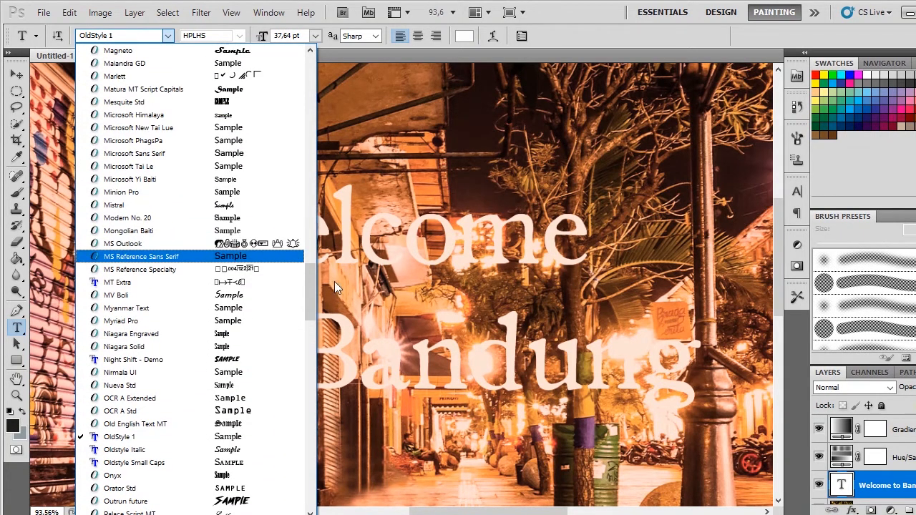
{"action": "left_click_drag", "start_coordinate": [312, 285], "coordinate": [316, 80]}
{"action": "left_click", "coordinate": [268, 114]}
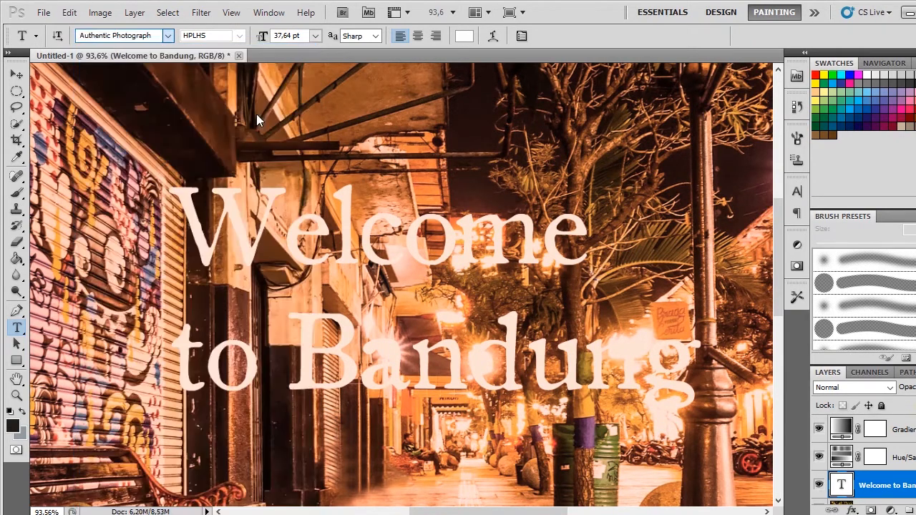
{"action": "left_click", "coordinate": [212, 239]}
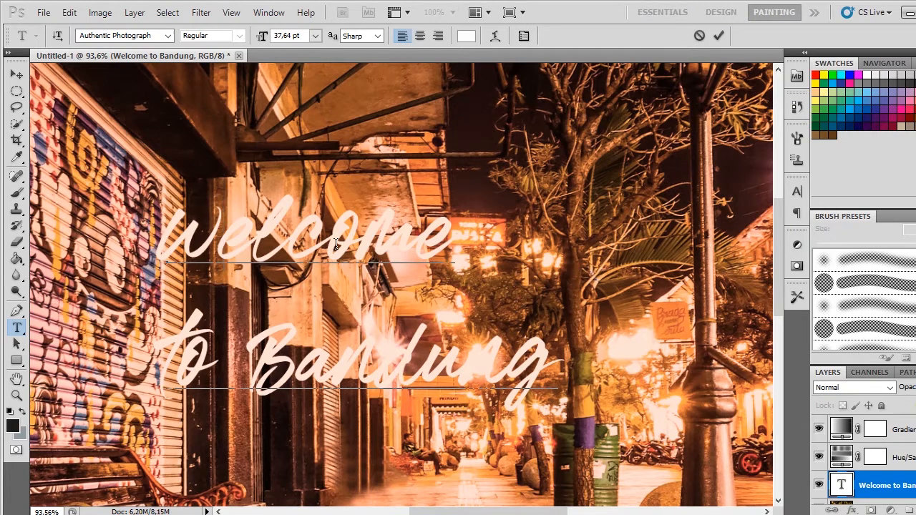
{"action": "left_click", "coordinate": [16, 74]}
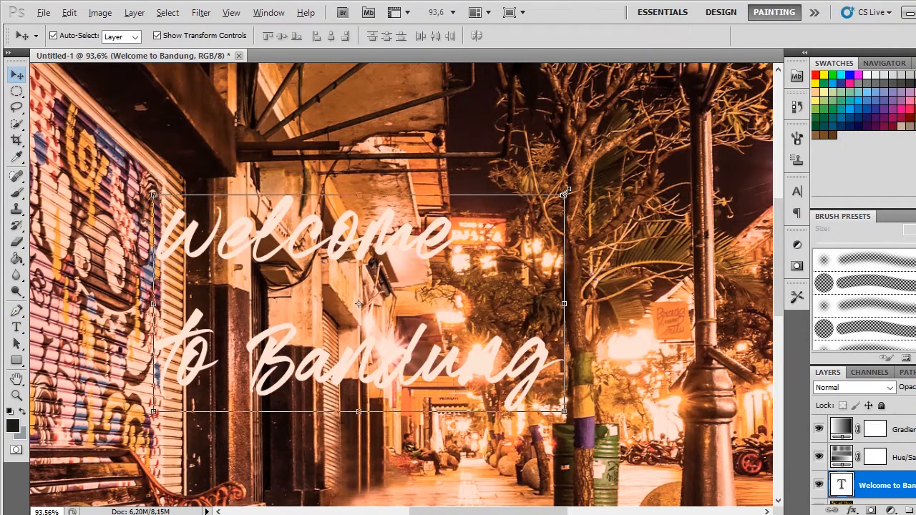
Step: Try to stretch the title horizontally to the right, and undo the stretch
{"action": "left_click_drag", "start_coordinate": [565, 191], "coordinate": [627, 192]}
{"action": "key", "text": "Return"}
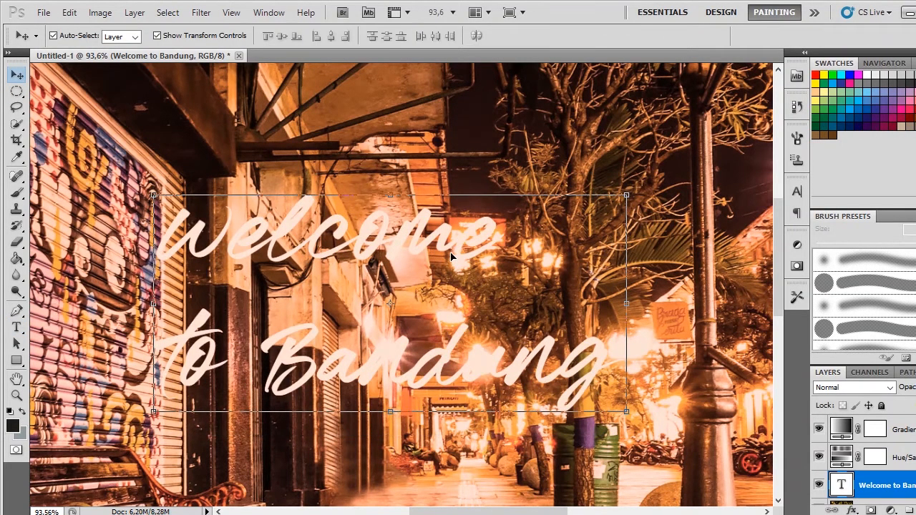
{"action": "key", "text": "ctrl+z"}
Step: Enlarge the script title proportionally to about 169.49% and move it over the street between the shutter and the lamp post
{"action": "scroll", "coordinate": [523, 256], "scroll_direction": "down", "scroll_amount": 5}
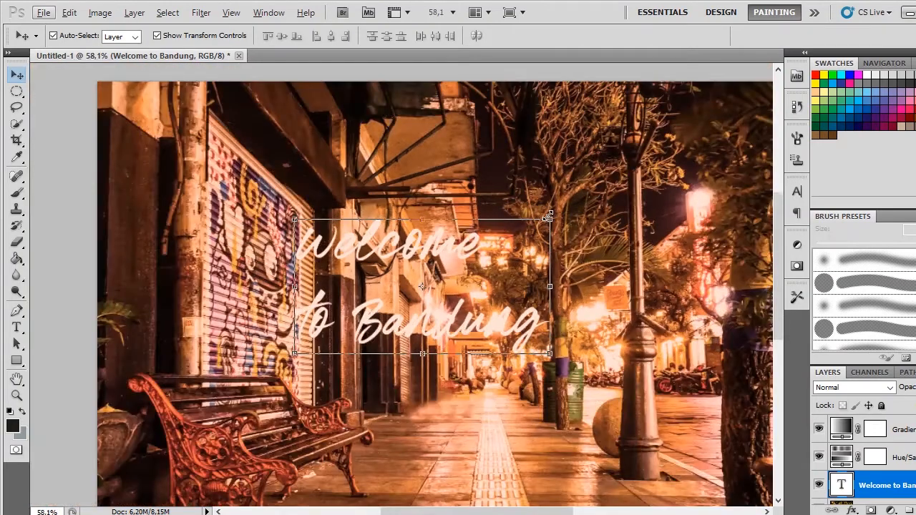
{"action": "left_click_drag", "start_coordinate": [547, 216], "coordinate": [588, 176]}
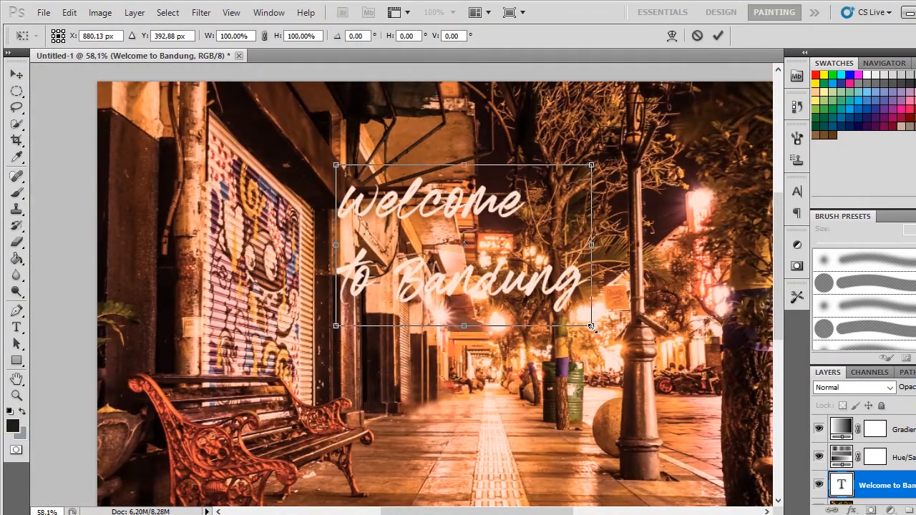
{"action": "left_click_drag", "start_coordinate": [591, 327], "coordinate": [677, 389]}
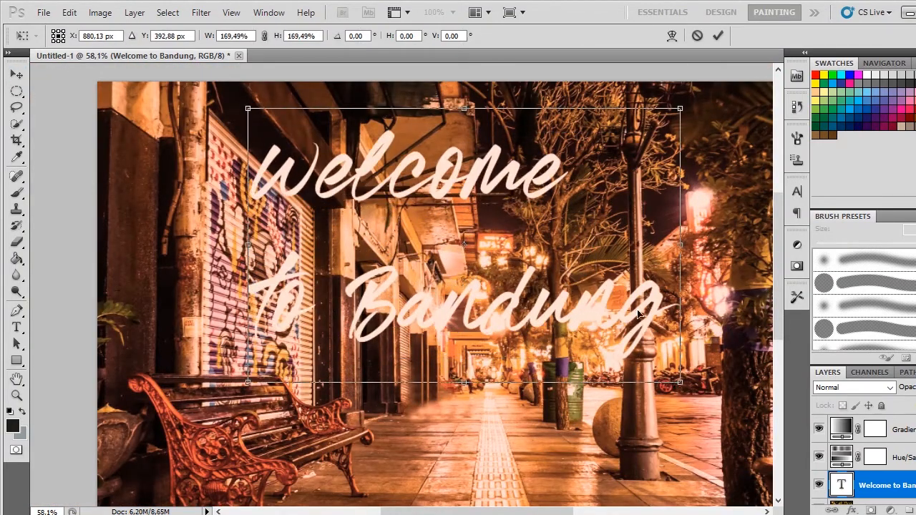
{"action": "left_click_drag", "start_coordinate": [639, 313], "coordinate": [659, 341]}
{"action": "key", "text": "Return"}
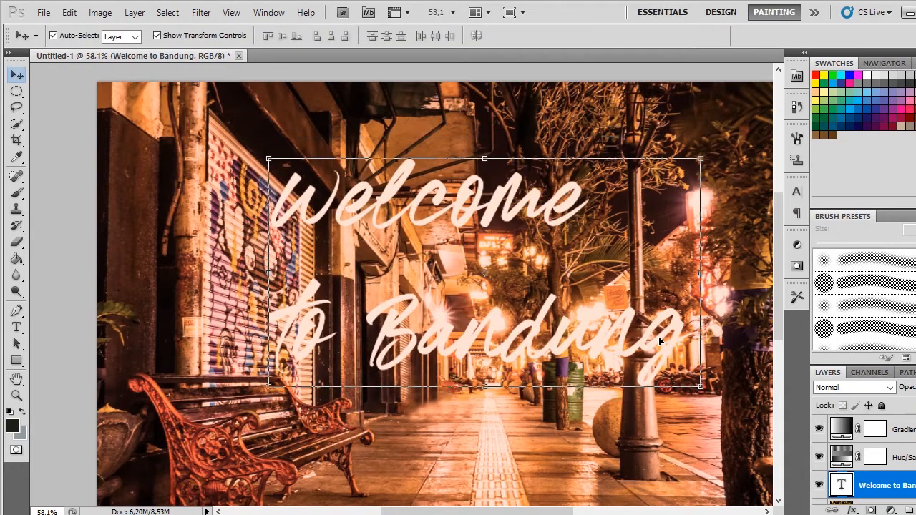
{"action": "left_click_drag", "start_coordinate": [650, 342], "coordinate": [668, 338]}
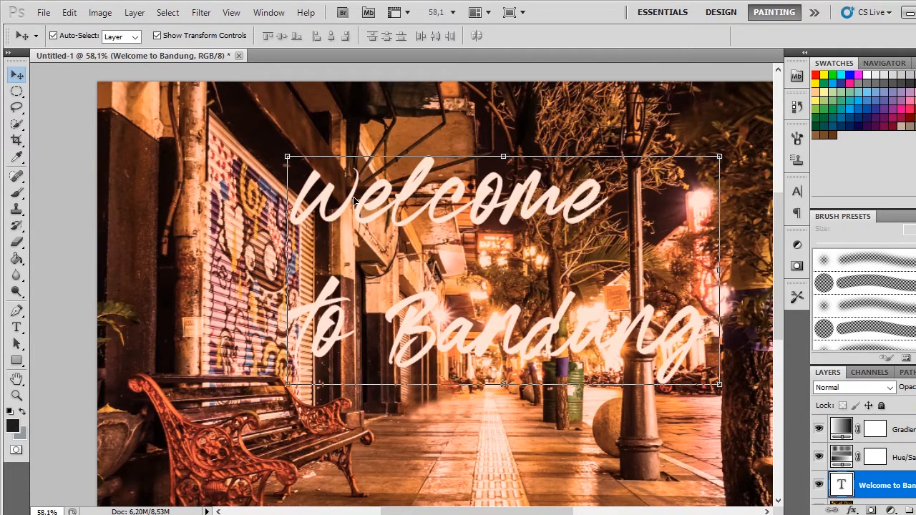
Step: Darken the image by setting the Hue/Saturation adjustment layer's Lightness to -45
{"action": "left_click", "coordinate": [542, 436]}
{"action": "left_click", "coordinate": [911, 451]}
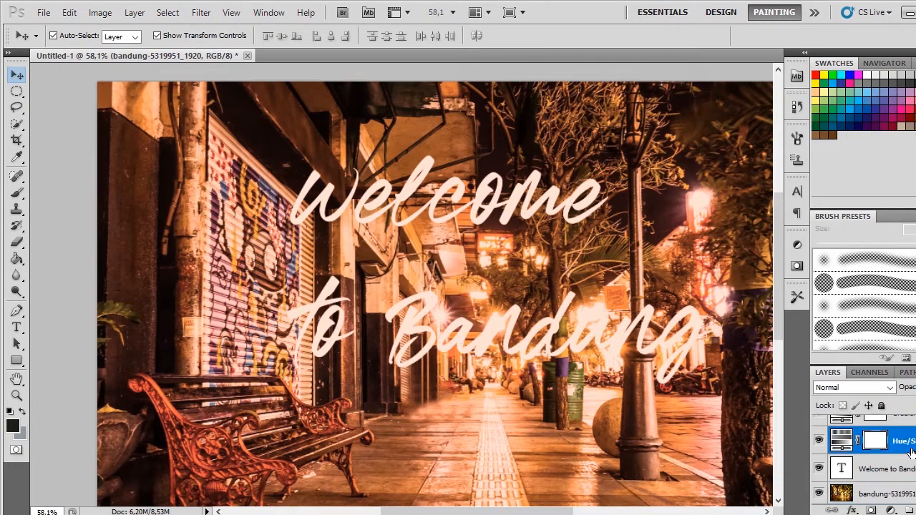
{"action": "double_click", "coordinate": [911, 451]}
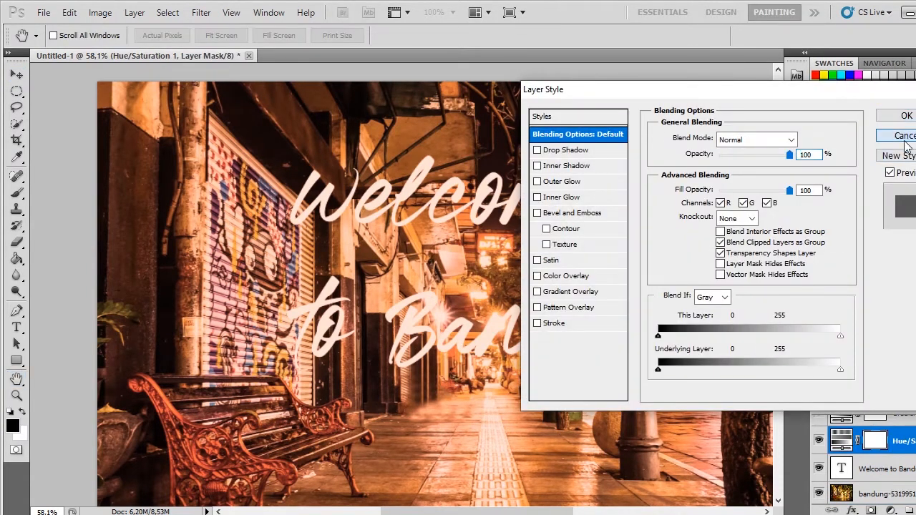
{"action": "left_click", "coordinate": [903, 135]}
{"action": "left_click", "coordinate": [840, 441]}
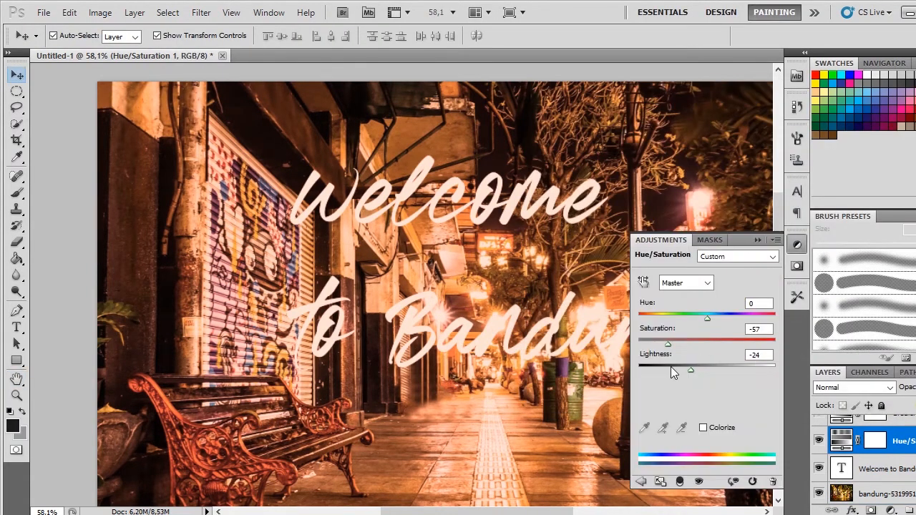
{"action": "left_click_drag", "start_coordinate": [687, 369], "coordinate": [675, 370]}
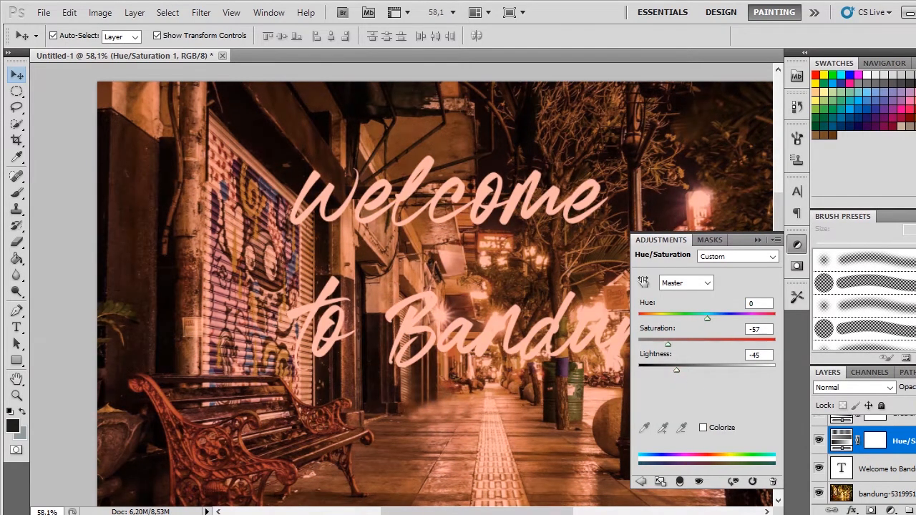
{"action": "left_click", "coordinate": [910, 440]}
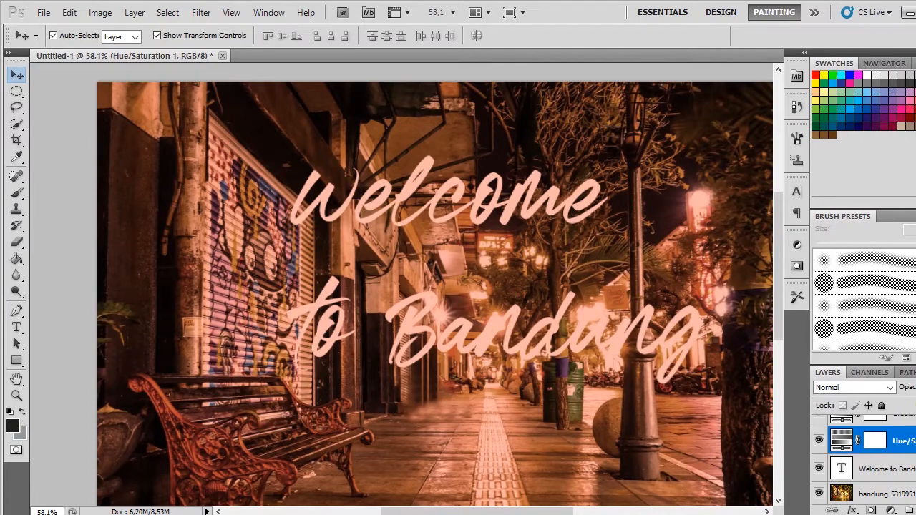
Step: Move the title layer above the gradient and Hue/Saturation adjustment layers, and shift the title slightly towards the shutter
{"action": "left_click_drag", "start_coordinate": [889, 469], "coordinate": [889, 417]}
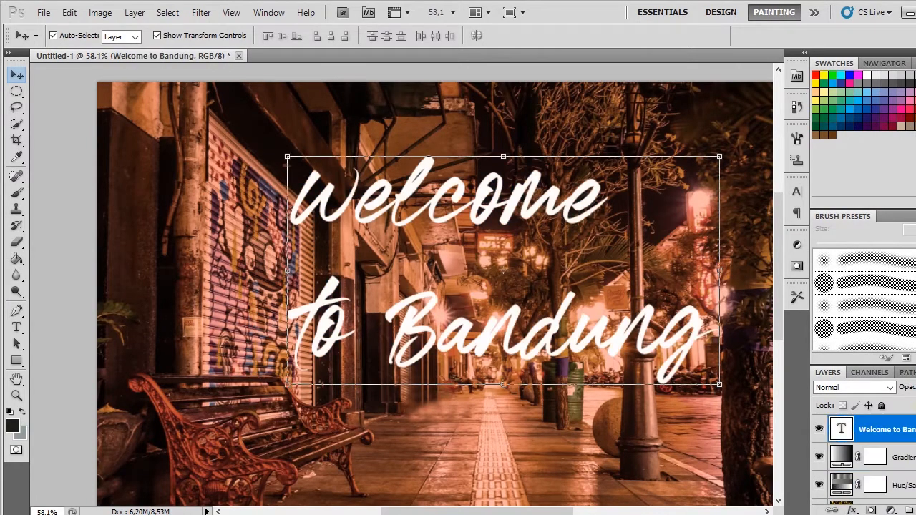
{"action": "scroll", "coordinate": [501, 295], "scroll_direction": "up", "scroll_amount": 1}
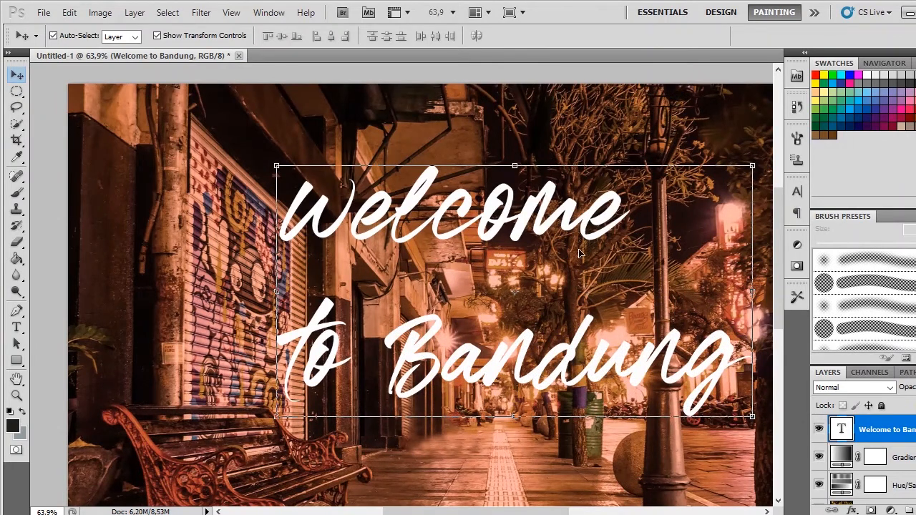
{"action": "left_click_drag", "start_coordinate": [545, 216], "coordinate": [535, 208]}
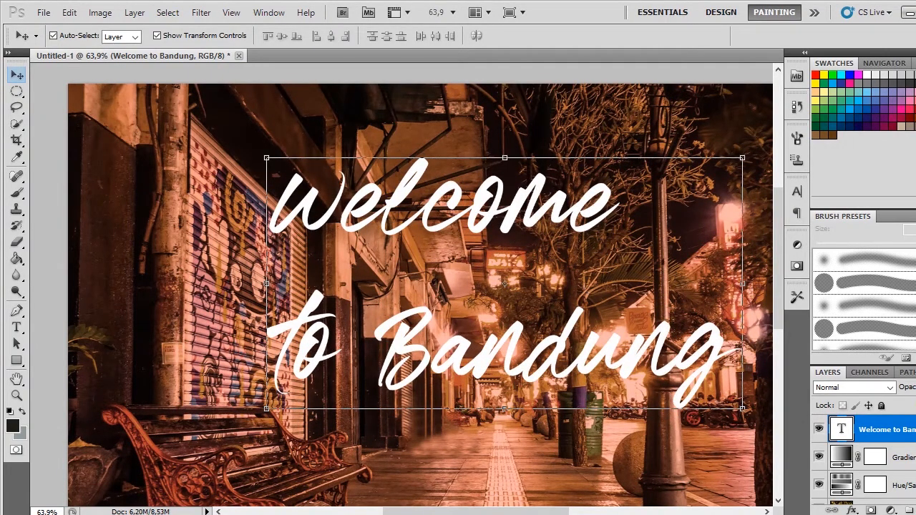
{"action": "left_click_drag", "start_coordinate": [547, 213], "coordinate": [527, 218]}
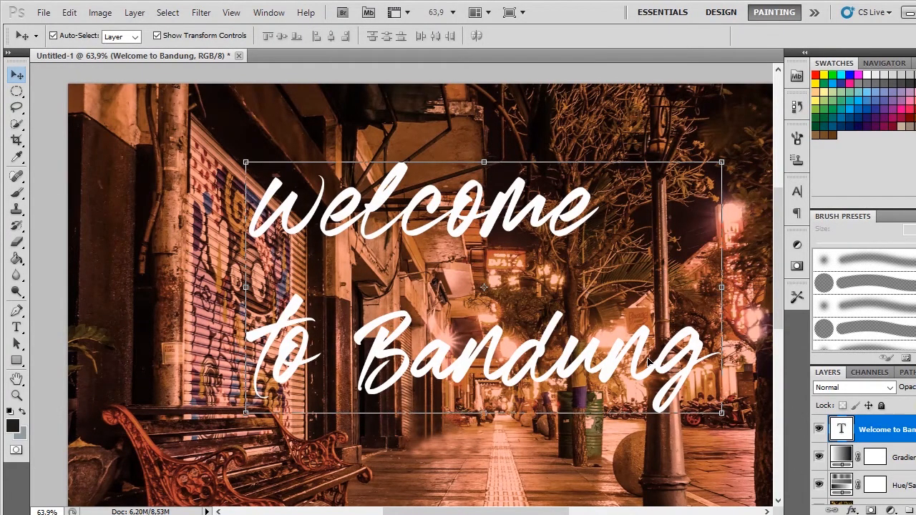
Step: Rasterize the "Welcome to Bandung" text layer
{"action": "right_click", "coordinate": [886, 429]}
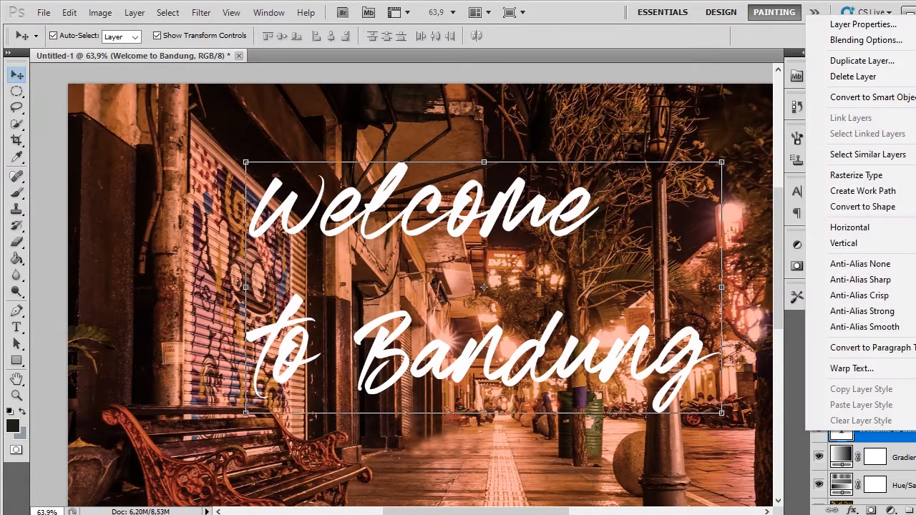
{"action": "left_click", "coordinate": [859, 176]}
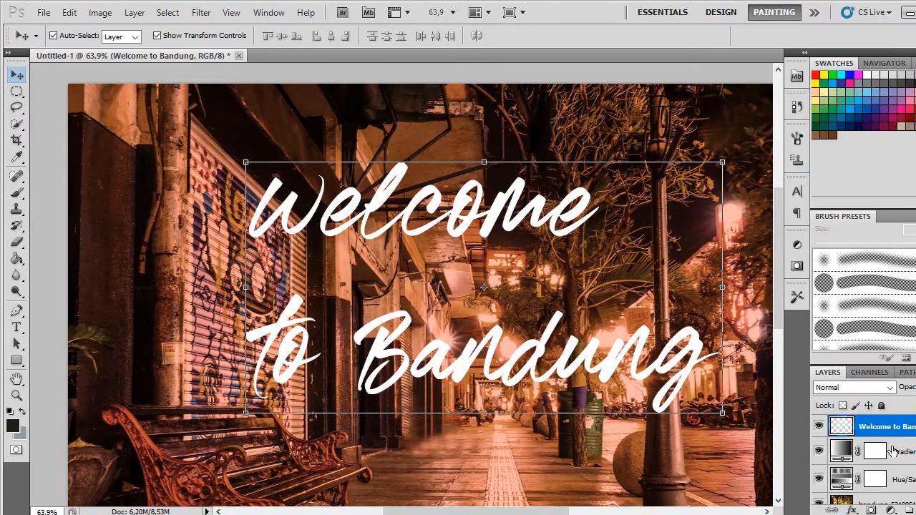
{"action": "right_click", "coordinate": [886, 427]}
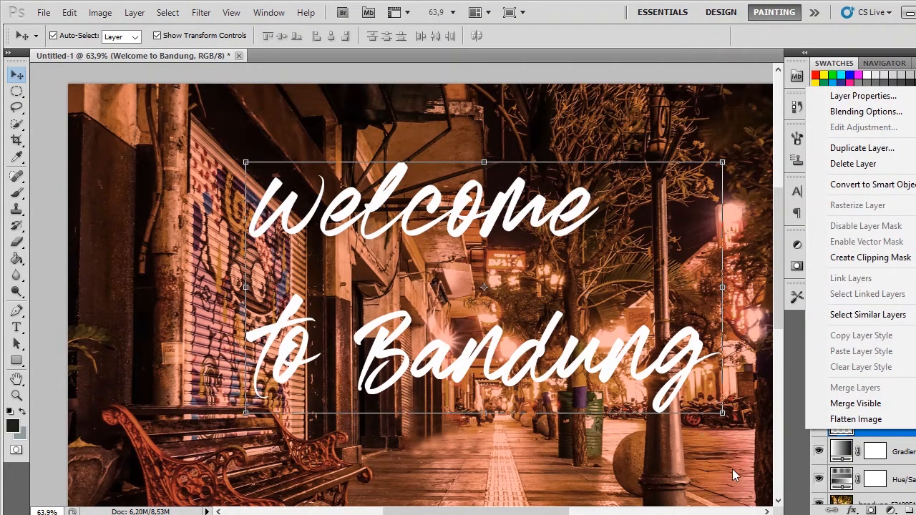
{"action": "left_click", "coordinate": [26, 95]}
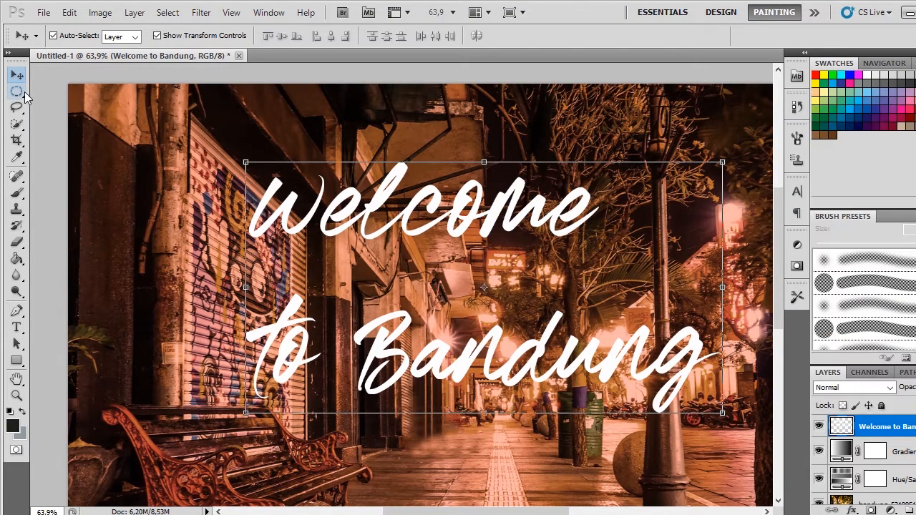
Step: Marquee-select the word "Welcome" in the title, enlarge it proportionally to 139.40% and move it over the shutter
{"action": "left_click", "coordinate": [19, 93]}
{"action": "left_click", "coordinate": [20, 93]}
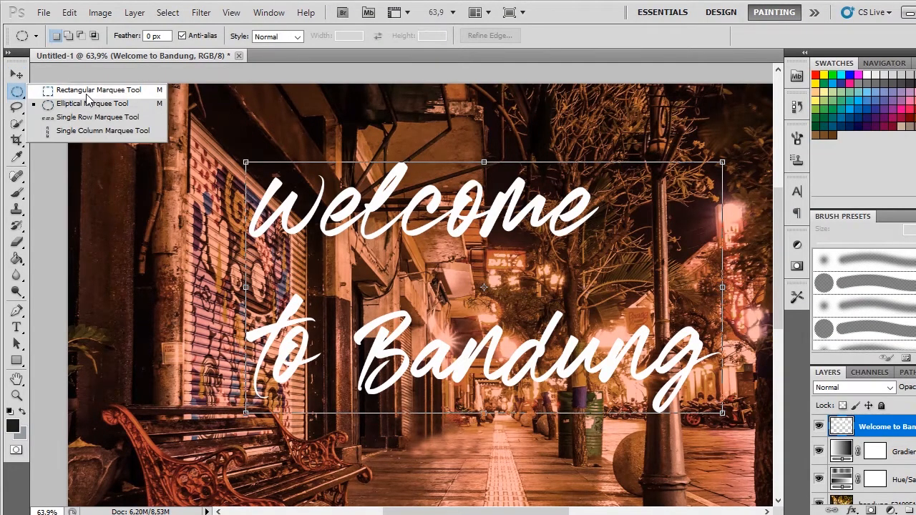
{"action": "left_click", "coordinate": [78, 93]}
{"action": "left_click_drag", "start_coordinate": [215, 151], "coordinate": [702, 332]}
{"action": "left_click", "coordinate": [17, 74]}
{"action": "key", "text": "ctrl+t"}
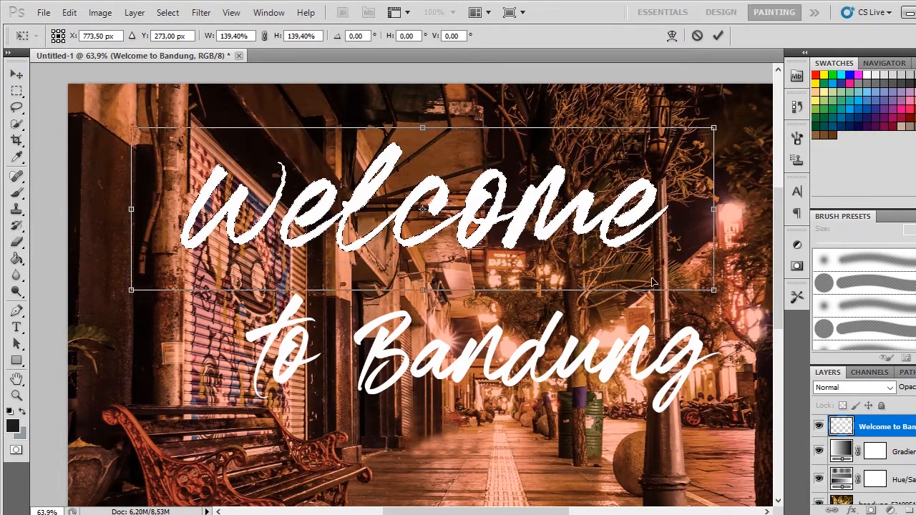
{"action": "left_click_drag", "start_coordinate": [561, 215], "coordinate": [522, 221]}
{"action": "key", "text": "Return"}
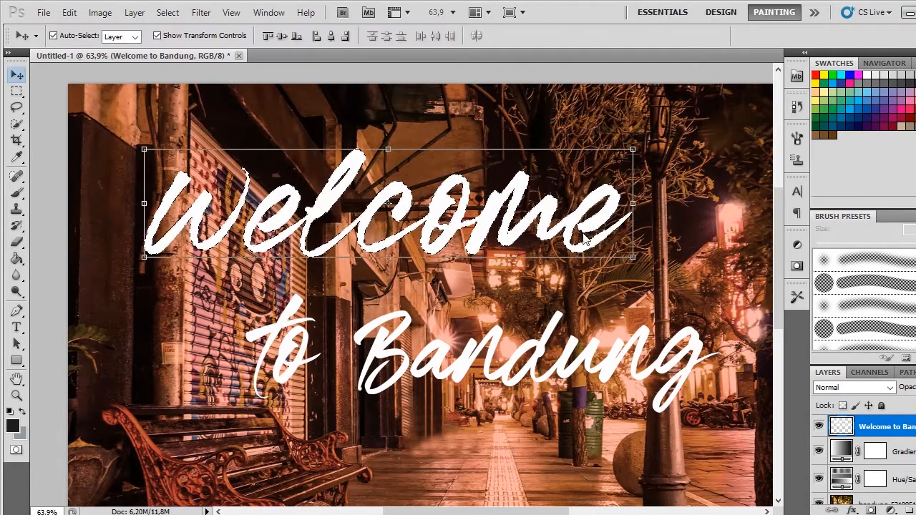
{"action": "left_click", "coordinate": [566, 221]}
Step: Outline the lower half of the word "Welcome" with the Polygonal Lasso tool
{"action": "left_click", "coordinate": [15, 92]}
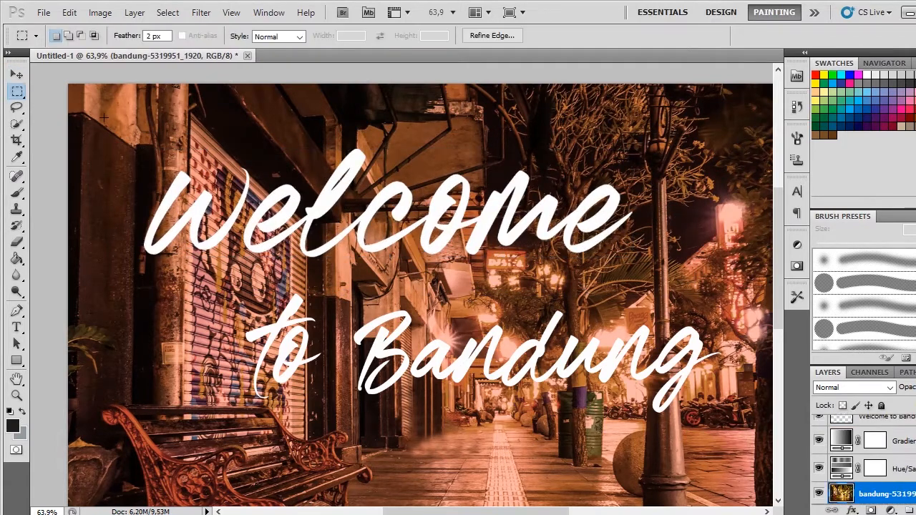
{"action": "scroll", "coordinate": [369, 208], "scroll_direction": "up", "scroll_amount": 2}
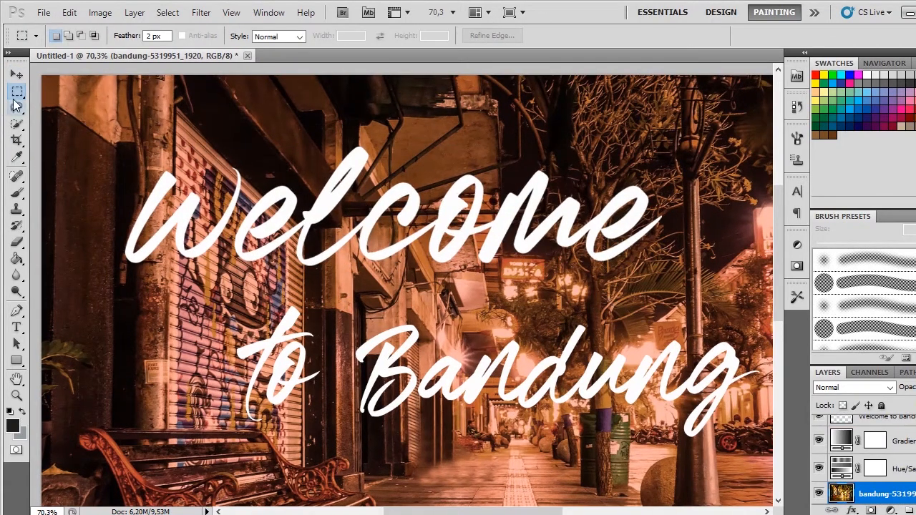
{"action": "left_click", "coordinate": [17, 96]}
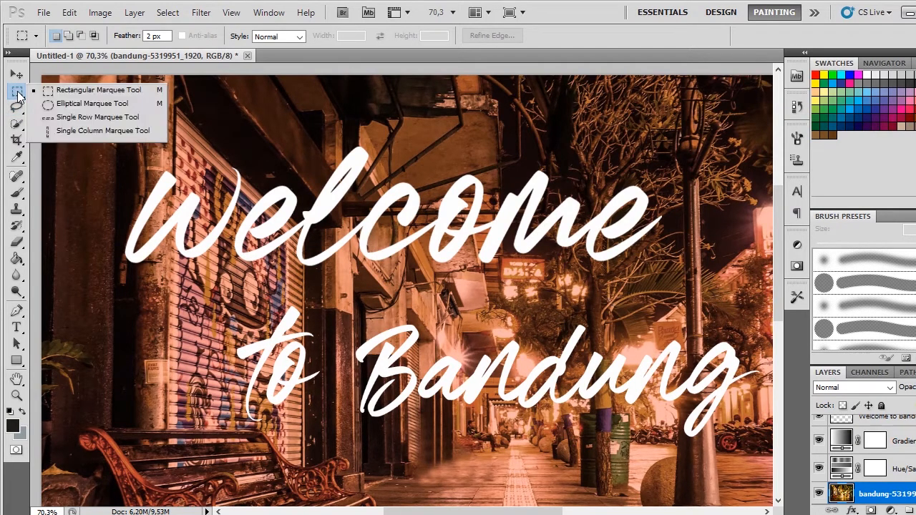
{"action": "left_click", "coordinate": [17, 107]}
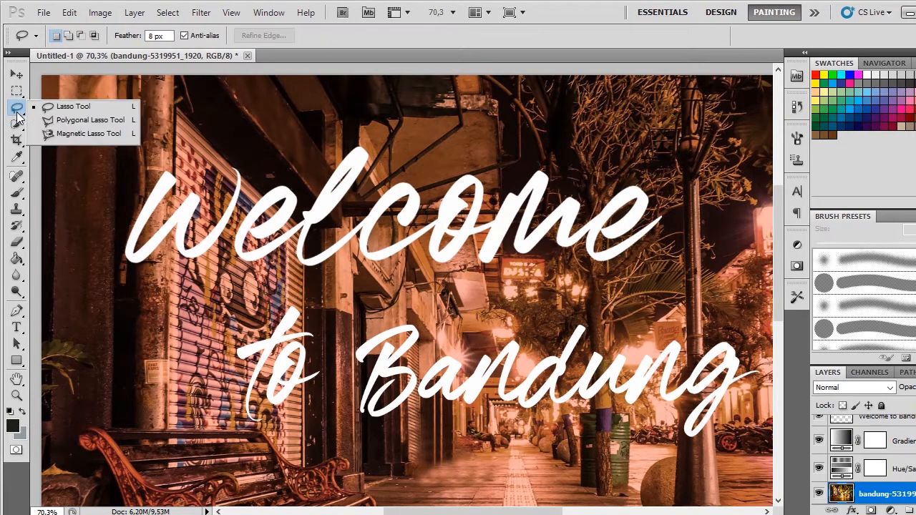
{"action": "left_click", "coordinate": [68, 120]}
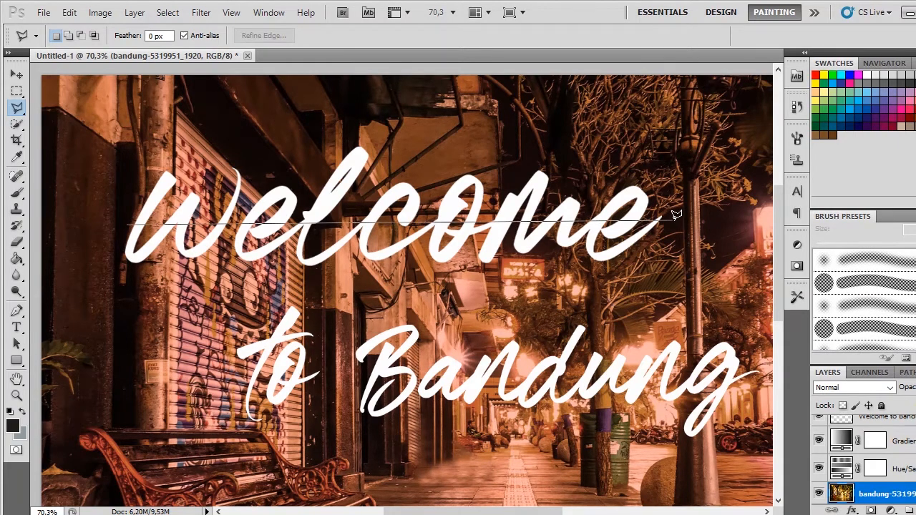
{"action": "left_click", "coordinate": [647, 292]}
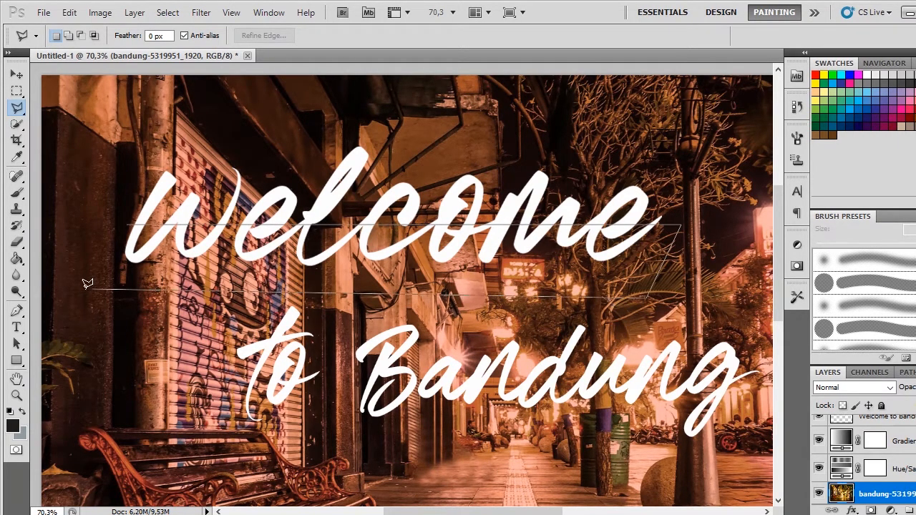
{"action": "left_click", "coordinate": [89, 223]}
{"action": "key", "text": "v"}
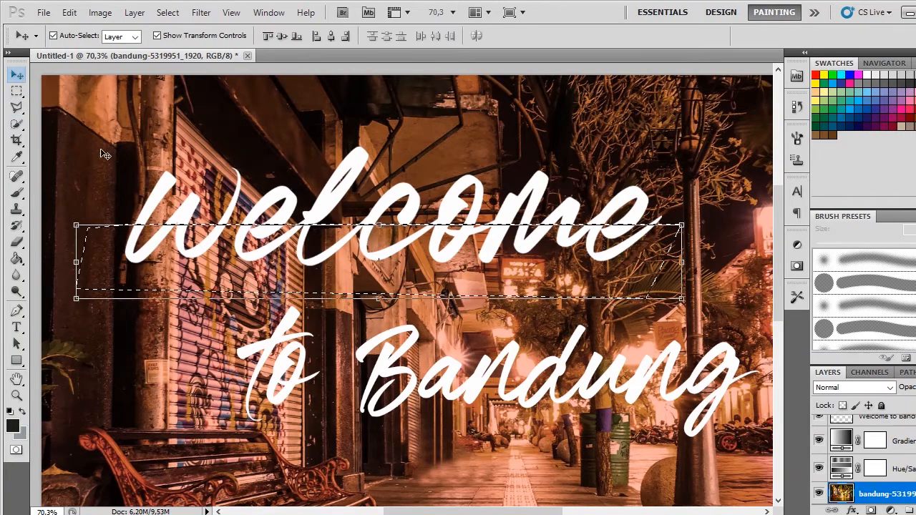
{"action": "scroll", "coordinate": [158, 226], "scroll_direction": "up", "scroll_amount": 2}
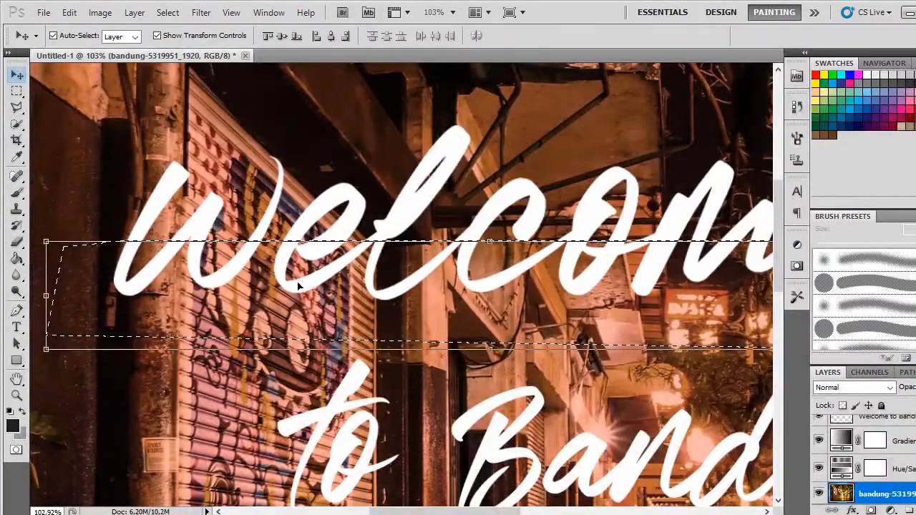
Step: Try to offset the lower half of "Welcome" slightly on the title layer for a sliced-letter look
{"action": "key", "text": "ctrl+j"}
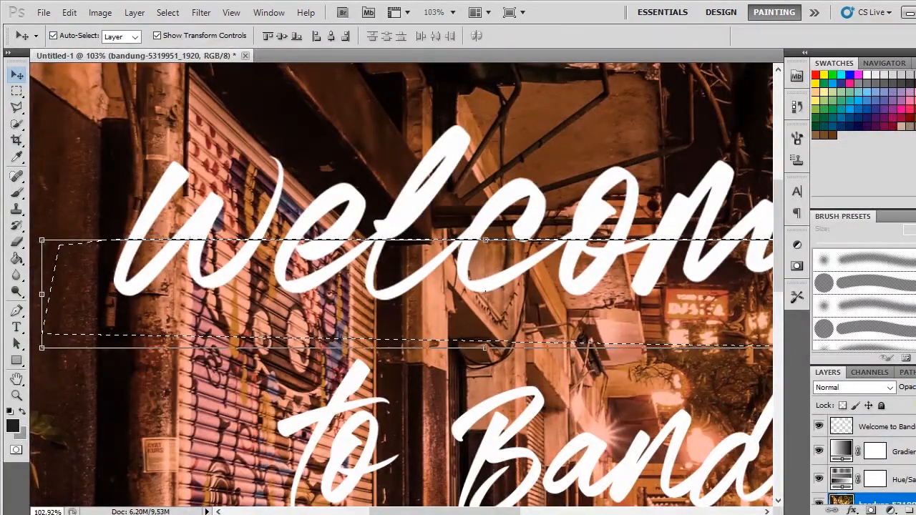
{"action": "left_click", "coordinate": [890, 427]}
{"action": "left_click_drag", "start_coordinate": [129, 272], "coordinate": [138, 273]}
{"action": "left_click", "coordinate": [18, 91]}
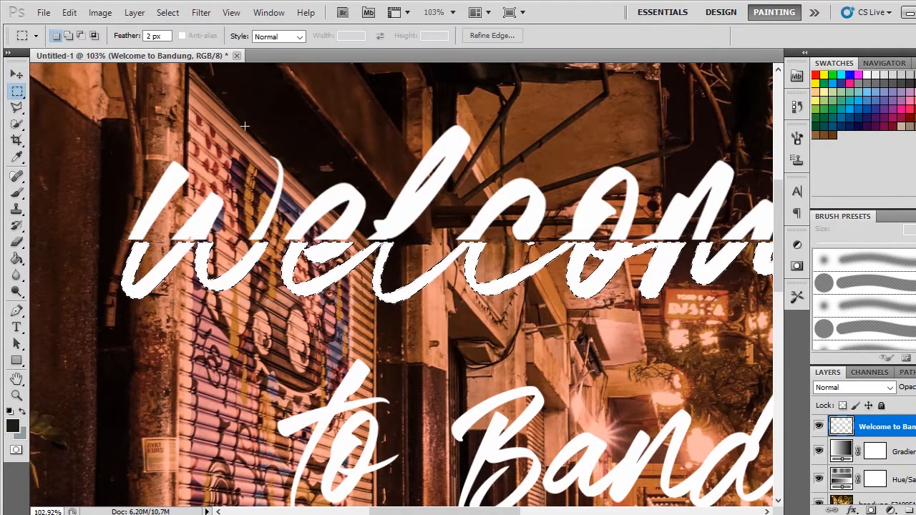
{"action": "key", "text": "ctrl+0"}
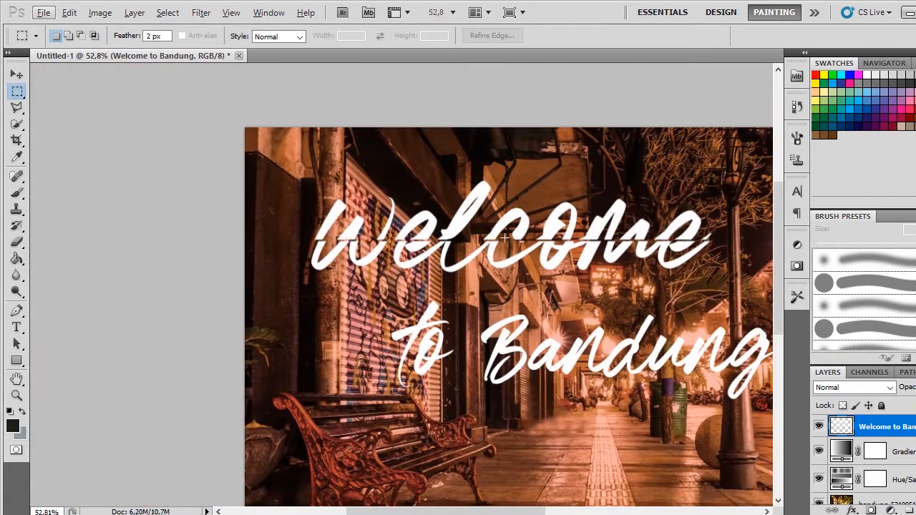
Step: Undo the sliced offset of "Welcome" so the word is whole again
{"action": "key", "text": "ctrl+alt+z"}
{"action": "key", "text": "ctrl+alt+z"}
{"action": "key", "text": "ctrl+alt+z"}
{"action": "key", "text": "ctrl+alt+z"}
{"action": "key", "text": "ctrl+alt+z"}
{"action": "key", "text": "ctrl+alt+z"}
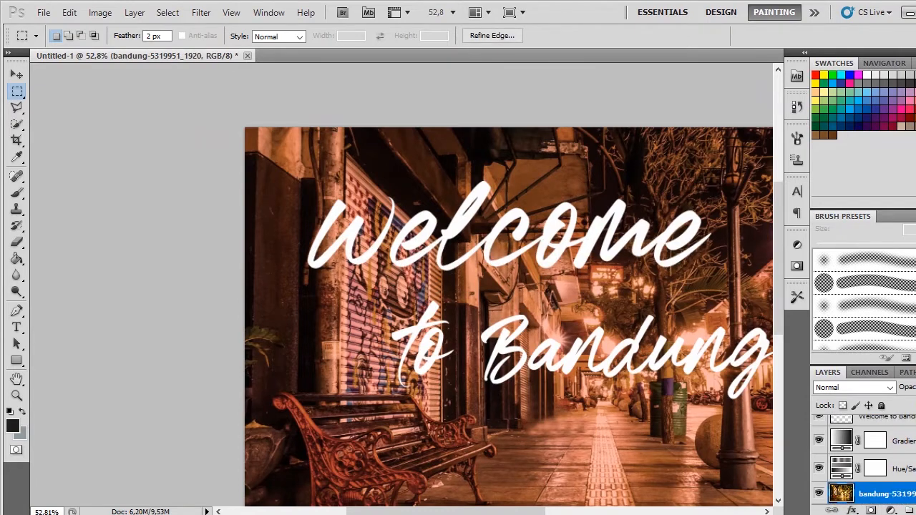
Step: Draw a rectangular marquee selection around the word "to" over the shutter
{"action": "left_click_drag", "start_coordinate": [629, 262], "coordinate": [606, 259]}
{"action": "scroll", "coordinate": [401, 306], "scroll_direction": "up", "scroll_amount": 3}
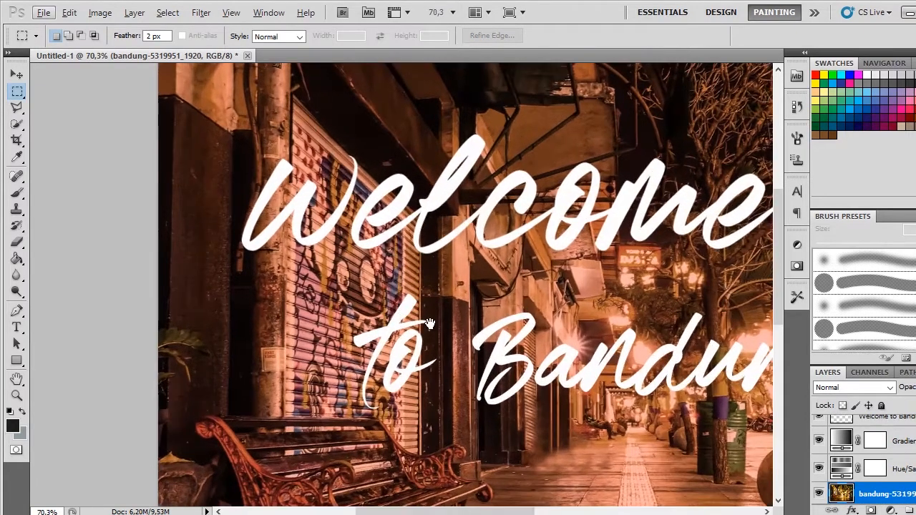
{"action": "left_click_drag", "start_coordinate": [428, 320], "coordinate": [452, 324]}
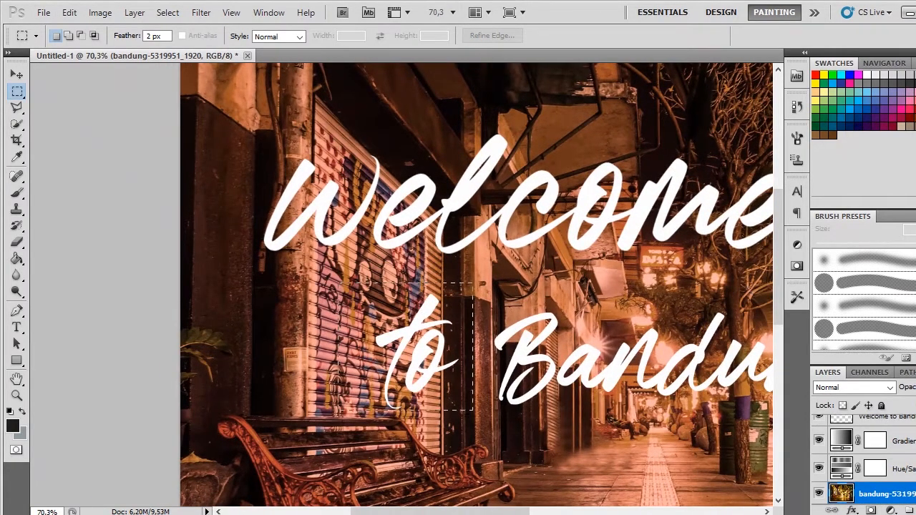
{"action": "left_click_drag", "start_coordinate": [336, 281], "coordinate": [416, 369]}
{"action": "key", "text": "v"}
{"action": "key", "text": "ctrl+t"}
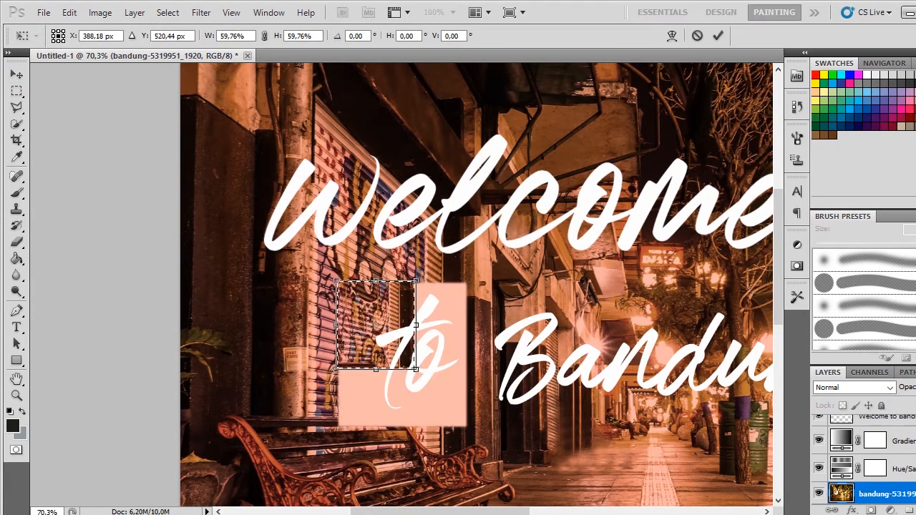
{"action": "key", "text": "Escape"}
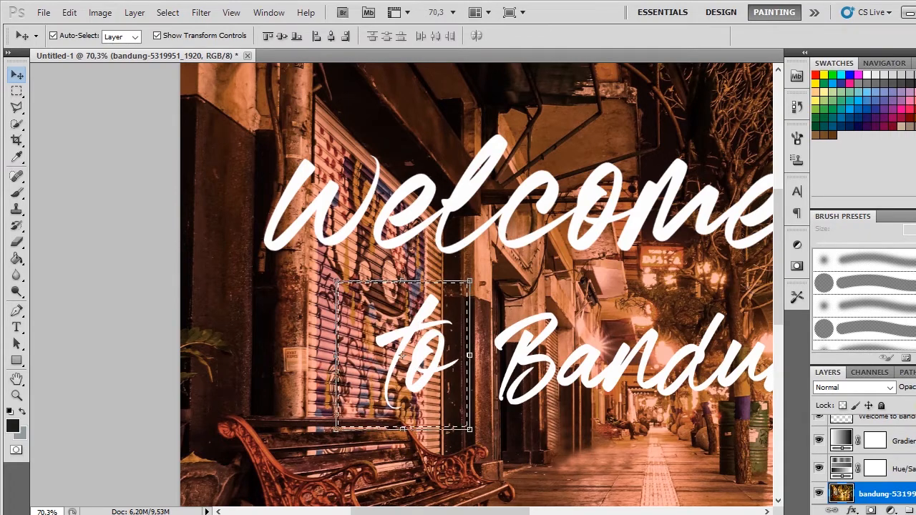
Step: On the title layer, scale the selected "to" to 70.21% width and 68.05% height and place it below the "W" of "Welcome"
{"action": "left_click", "coordinate": [887, 427]}
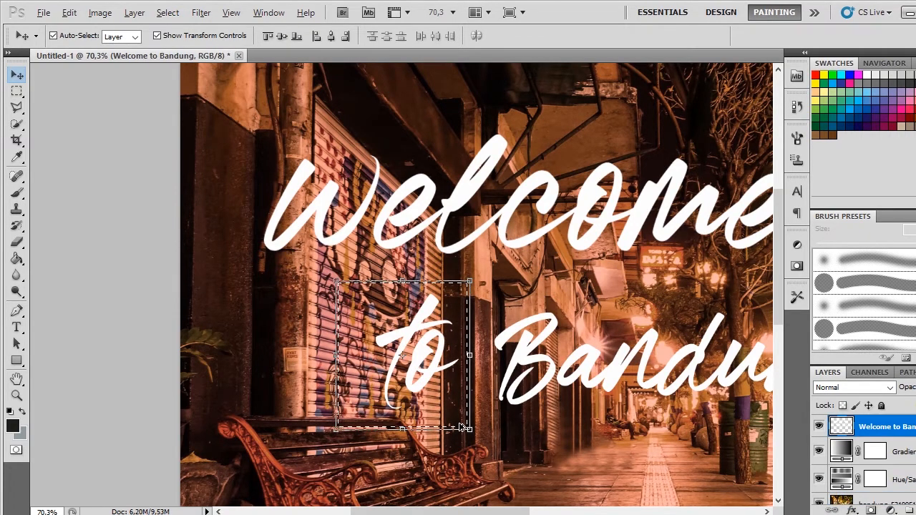
{"action": "key", "text": "ctrl+t"}
{"action": "left_click_drag", "start_coordinate": [461, 427], "coordinate": [433, 390]}
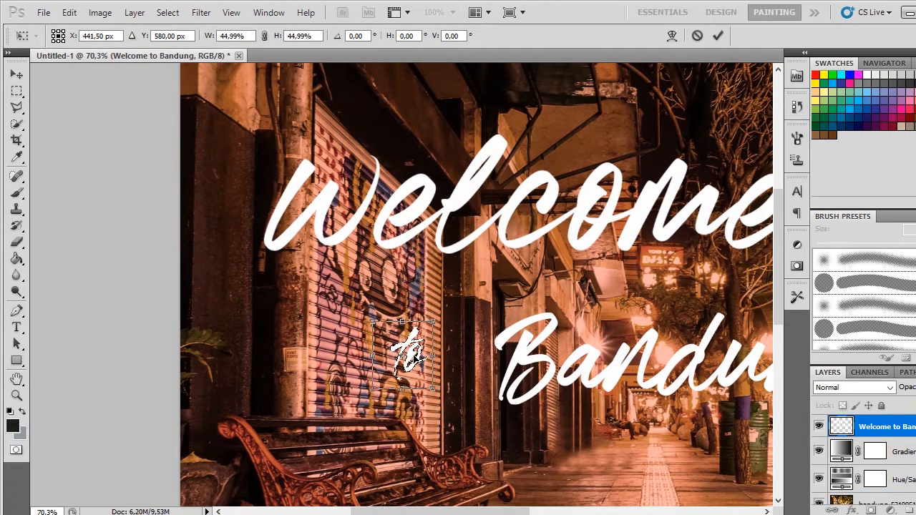
{"action": "left_click_drag", "start_coordinate": [404, 351], "coordinate": [293, 279]}
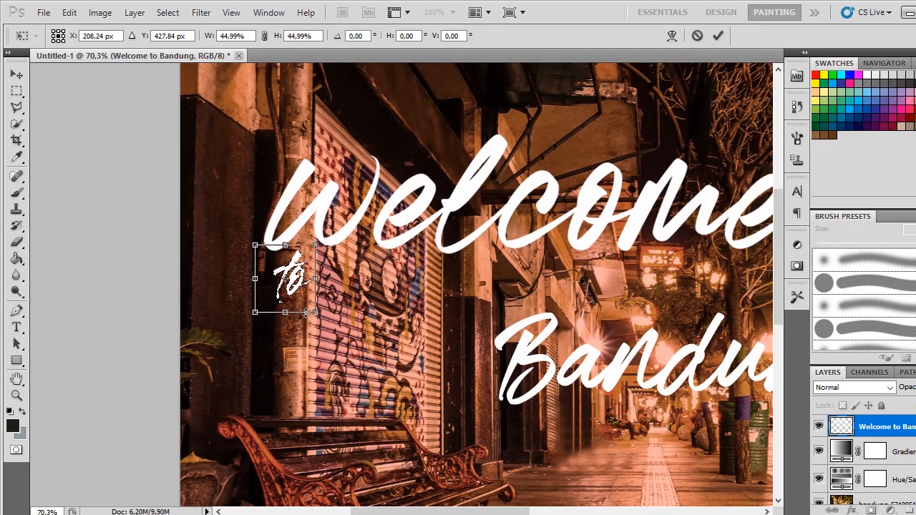
{"action": "left_click_drag", "start_coordinate": [315, 313], "coordinate": [348, 346]}
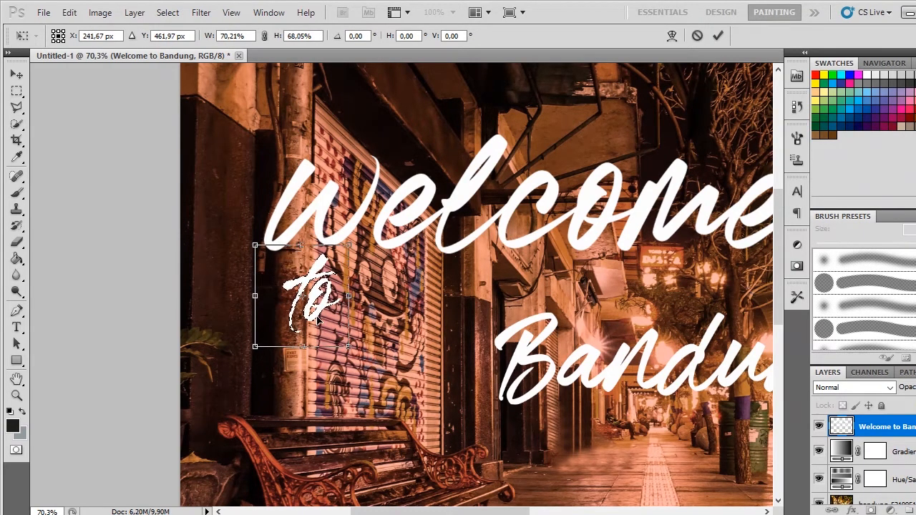
{"action": "key", "text": "Return"}
Step: Marquee-select the word "Bandung" and move it up beside "to", directly beneath "Welcome"
{"action": "left_click_drag", "start_coordinate": [484, 339], "coordinate": [235, 269]}
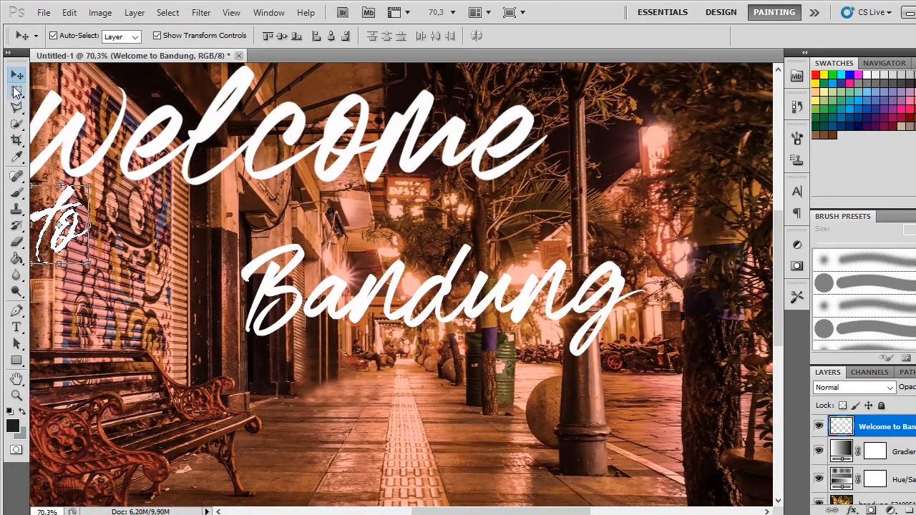
{"action": "left_click", "coordinate": [15, 92]}
{"action": "key", "text": "ctrl+d"}
{"action": "left_click_drag", "start_coordinate": [673, 410], "coordinate": [212, 211]}
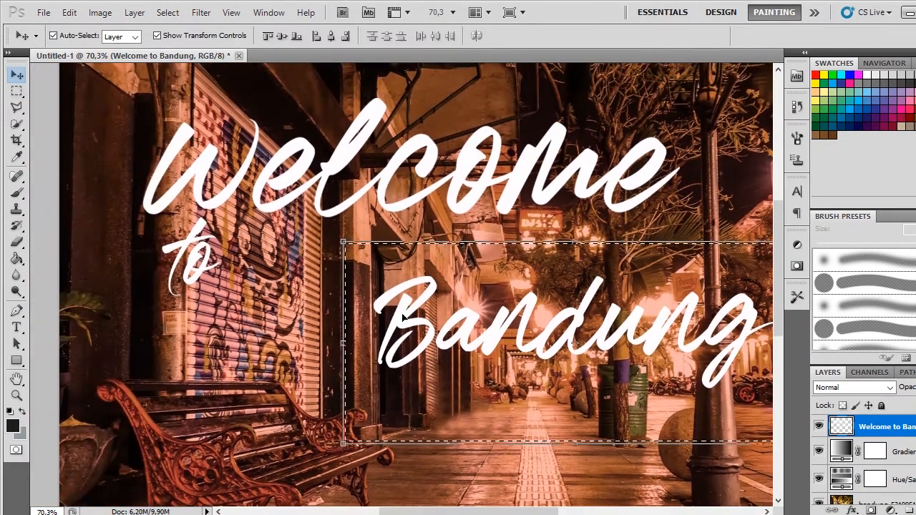
{"action": "left_click_drag", "start_coordinate": [501, 343], "coordinate": [358, 293]}
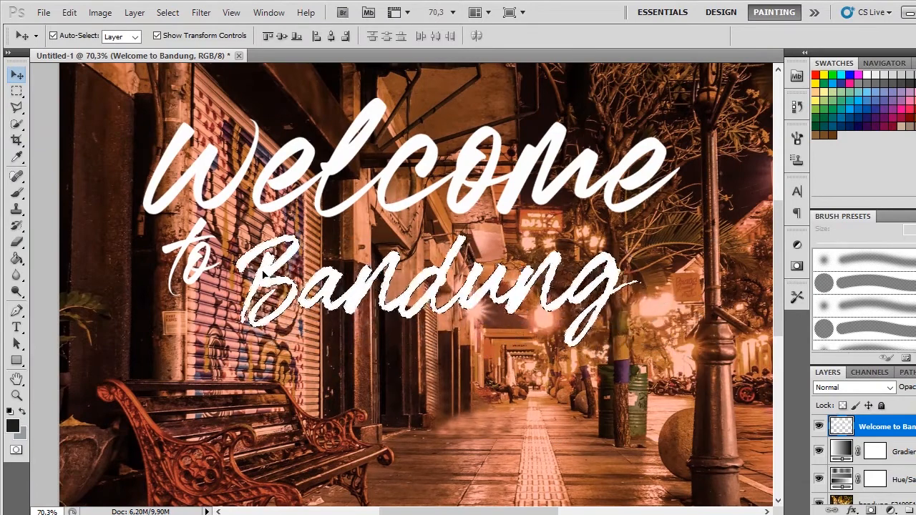
{"action": "left_click_drag", "start_coordinate": [266, 274], "coordinate": [262, 264]}
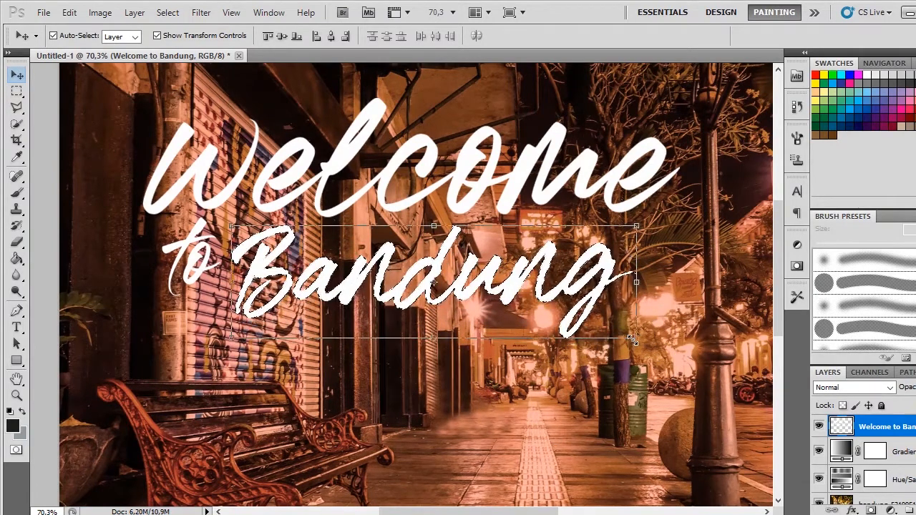
Step: Enlarge "Bandung" proportionally from its upper corner beside "to" so the final "g" overlaps the lamp post
{"action": "left_click_drag", "start_coordinate": [633, 339], "coordinate": [764, 373]}
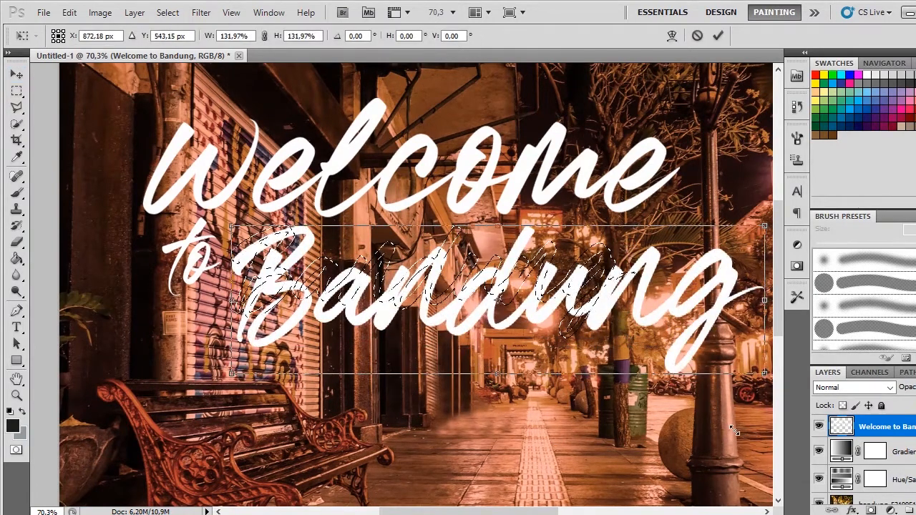
{"action": "left_click_drag", "start_coordinate": [734, 431], "coordinate": [730, 430]}
{"action": "key", "text": "Return"}
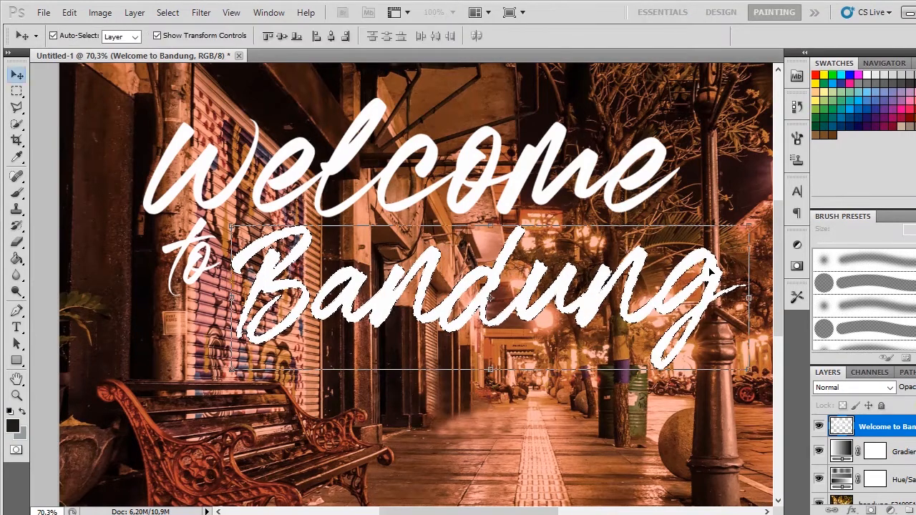
Step: Marquee-select the word "Welcome", try shifting it up towards the lamp post, and undo the move
{"action": "key", "text": "m"}
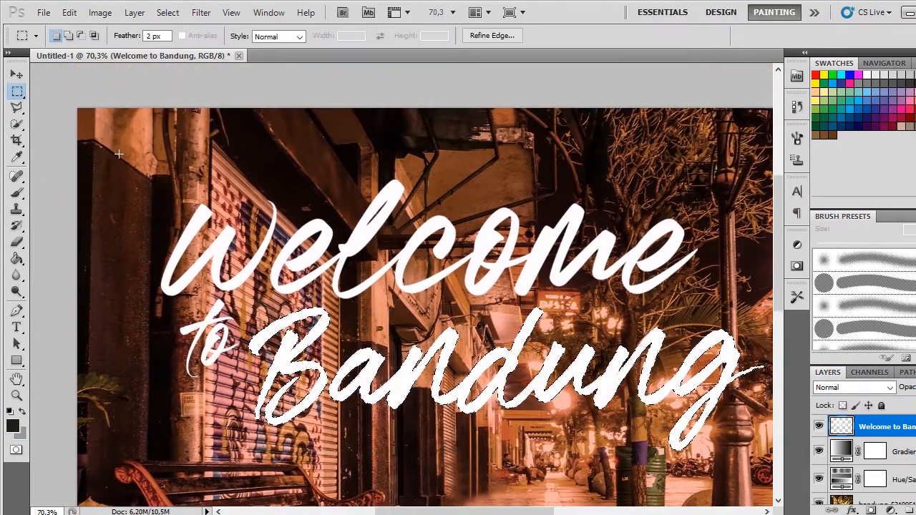
{"action": "left_click_drag", "start_coordinate": [141, 147], "coordinate": [549, 296]}
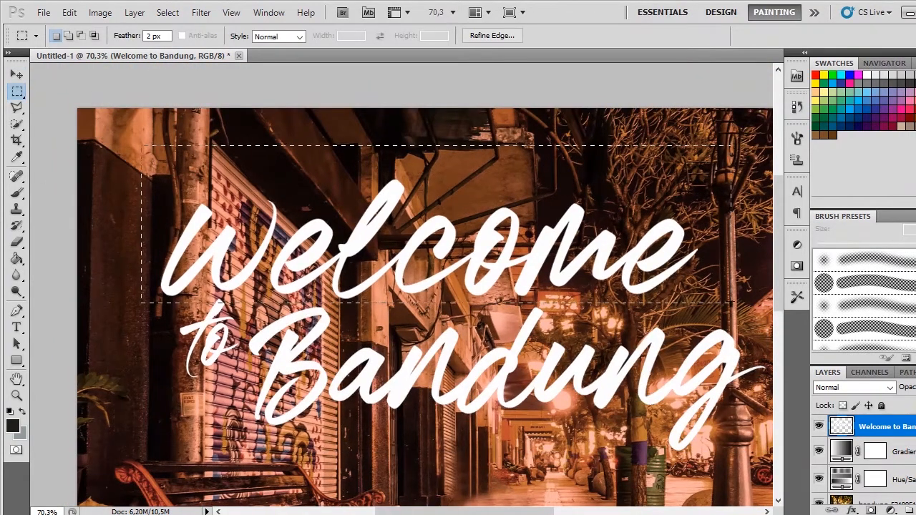
{"action": "left_click_drag", "start_coordinate": [732, 302], "coordinate": [724, 294]}
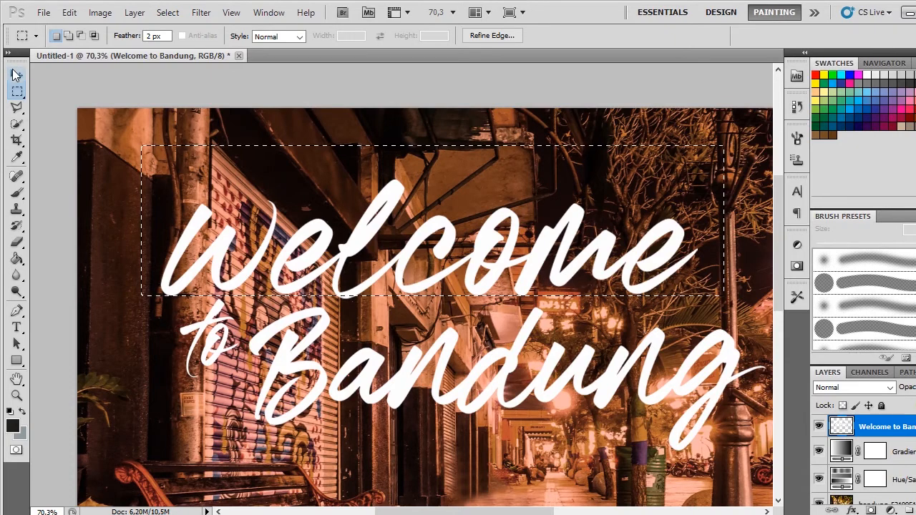
{"action": "left_click", "coordinate": [17, 75]}
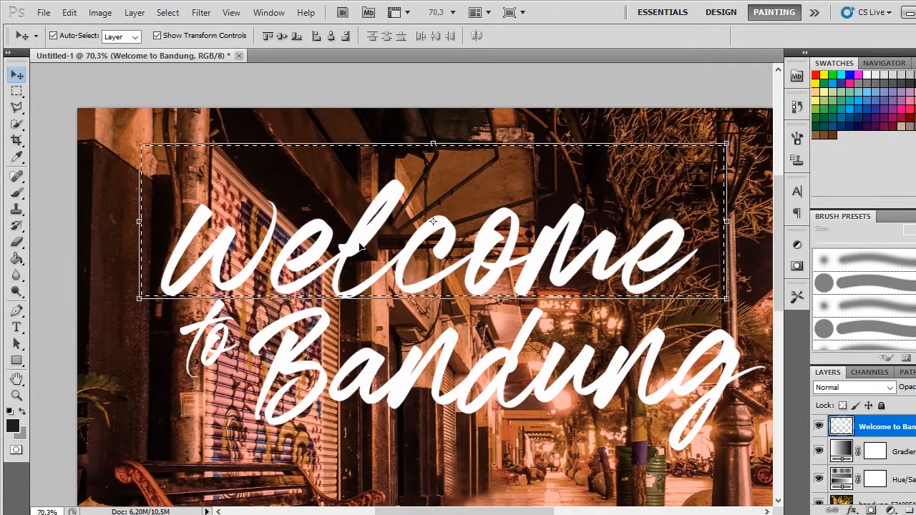
{"action": "left_click_drag", "start_coordinate": [375, 235], "coordinate": [404, 204]}
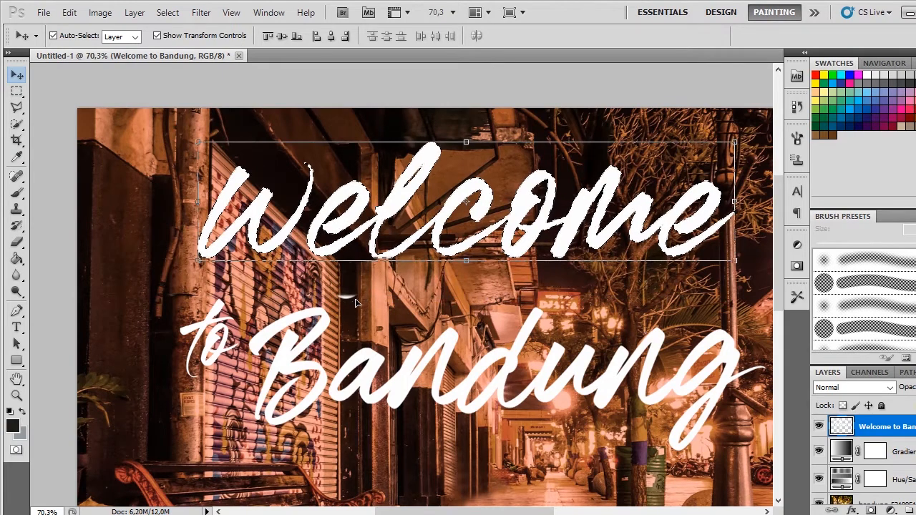
{"action": "key", "text": "ctrl+z"}
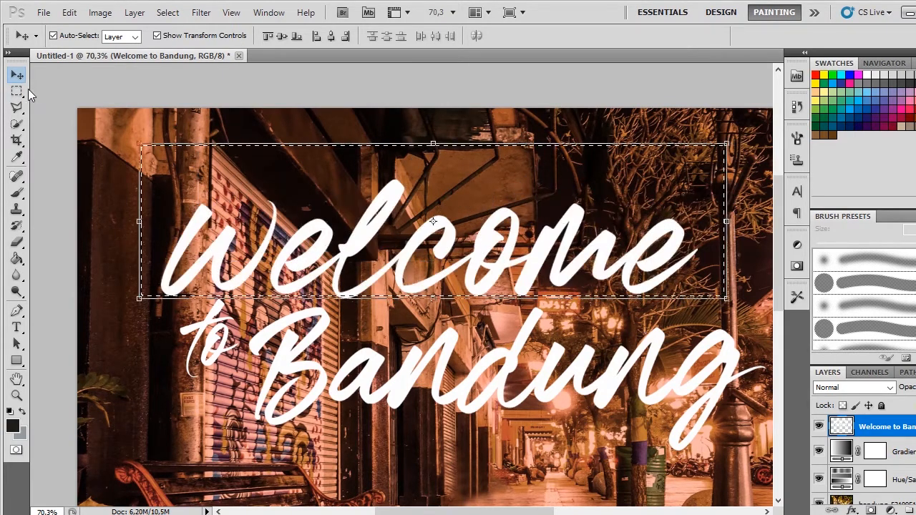
Step: Replace the rectangular selection with a polygonal lasso outline around the word "Welcome", leaving out "to" and "Bandung"
{"action": "left_click", "coordinate": [17, 91]}
{"action": "left_click", "coordinate": [128, 126]}
{"action": "left_click_drag", "start_coordinate": [608, 282], "coordinate": [508, 203]}
{"action": "left_click", "coordinate": [16, 107]}
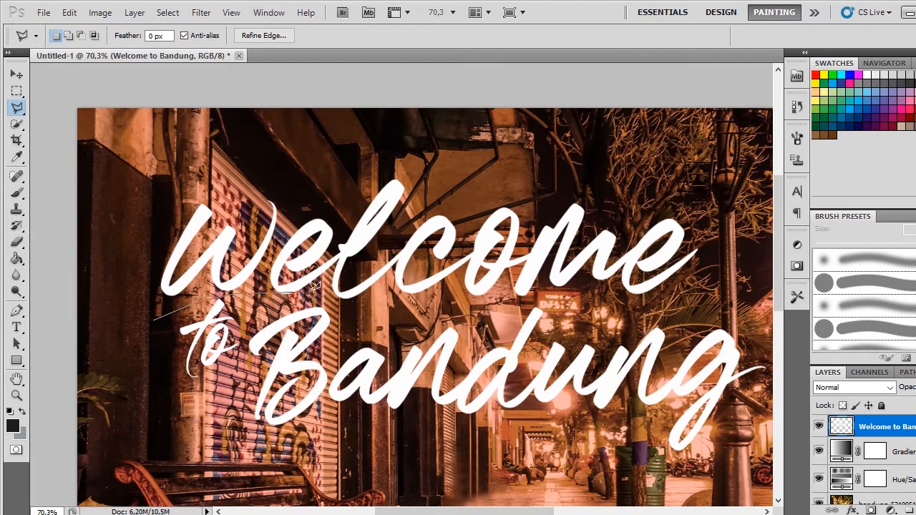
{"action": "left_click", "coordinate": [727, 173]}
{"action": "left_click", "coordinate": [164, 160]}
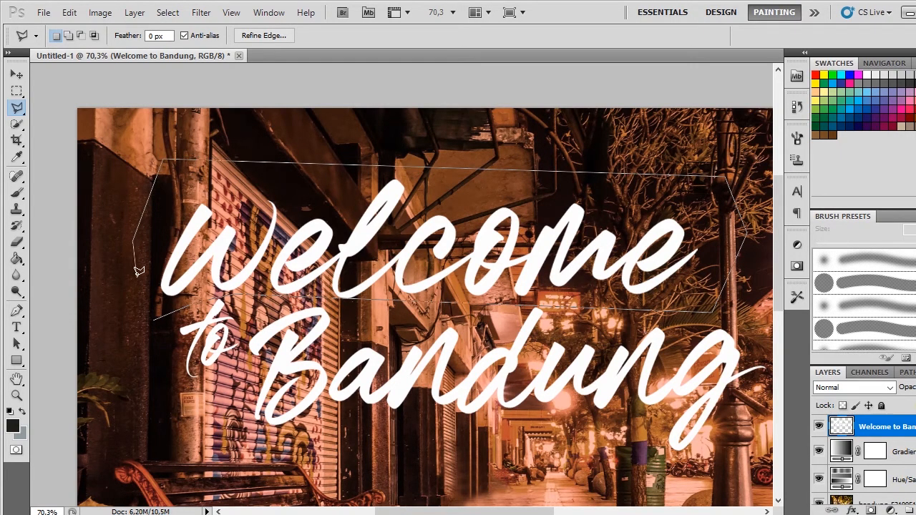
{"action": "left_click", "coordinate": [153, 317]}
{"action": "left_click", "coordinate": [17, 74]}
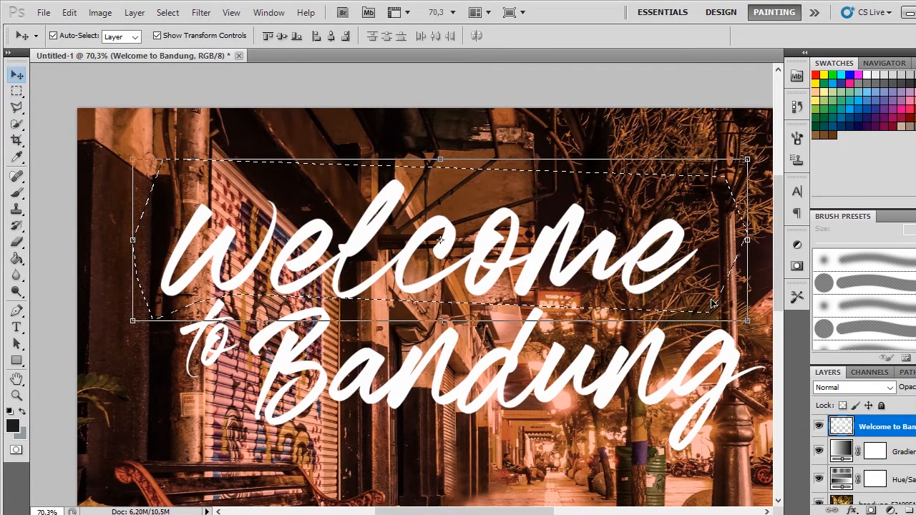
Step: Scale the selected "Welcome" proportionally to 112.39%, shift it up slightly above "Bandung", apply the transform and deselect
{"action": "scroll", "coordinate": [712, 304], "scroll_direction": "down", "scroll_amount": 2}
{"action": "key", "text": "ctrl+t"}
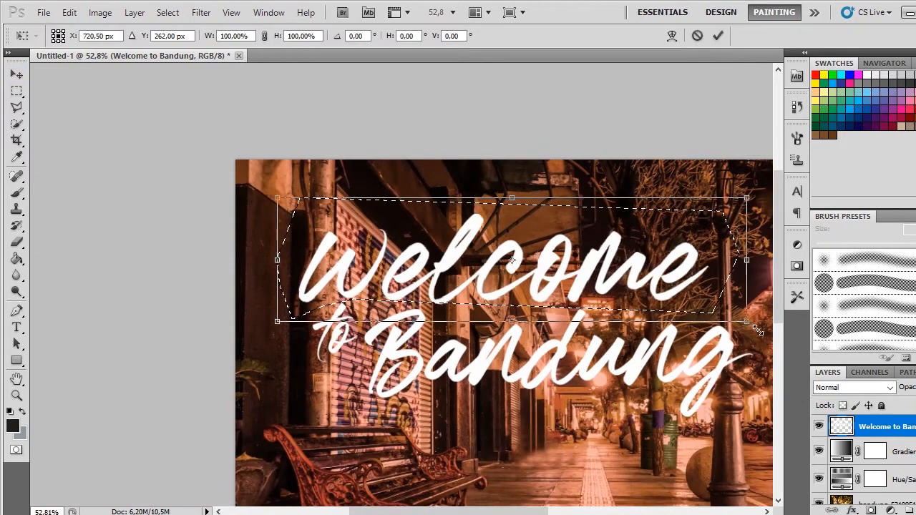
{"action": "left_click_drag", "start_coordinate": [757, 329], "coordinate": [705, 315]}
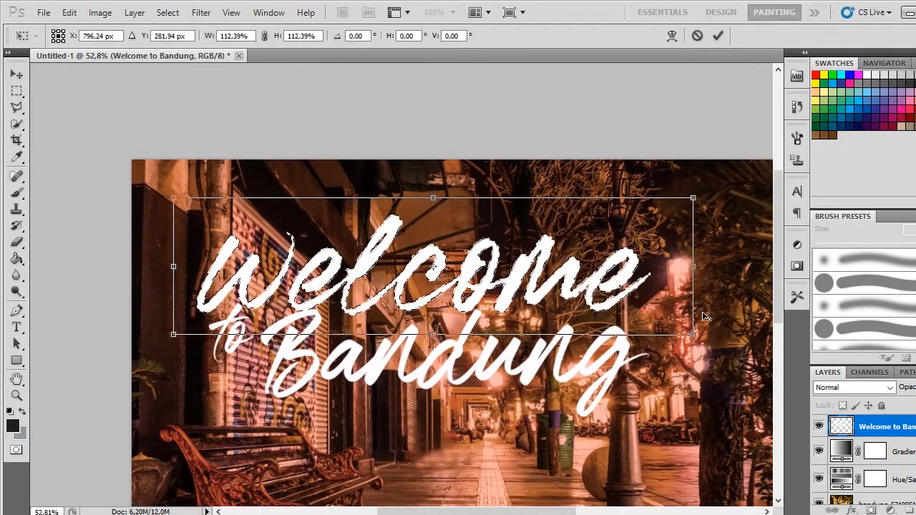
{"action": "scroll", "coordinate": [705, 315], "scroll_direction": "down", "scroll_amount": 1}
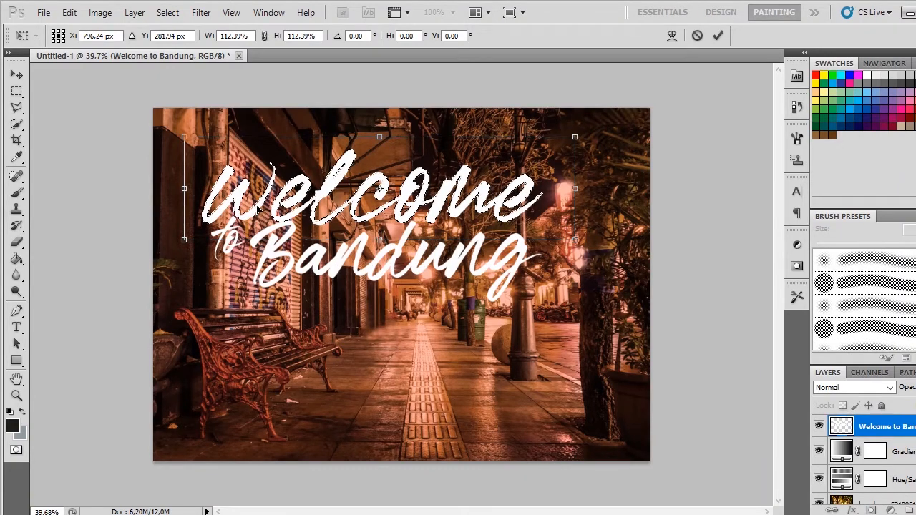
{"action": "left_click_drag", "start_coordinate": [258, 212], "coordinate": [257, 206]}
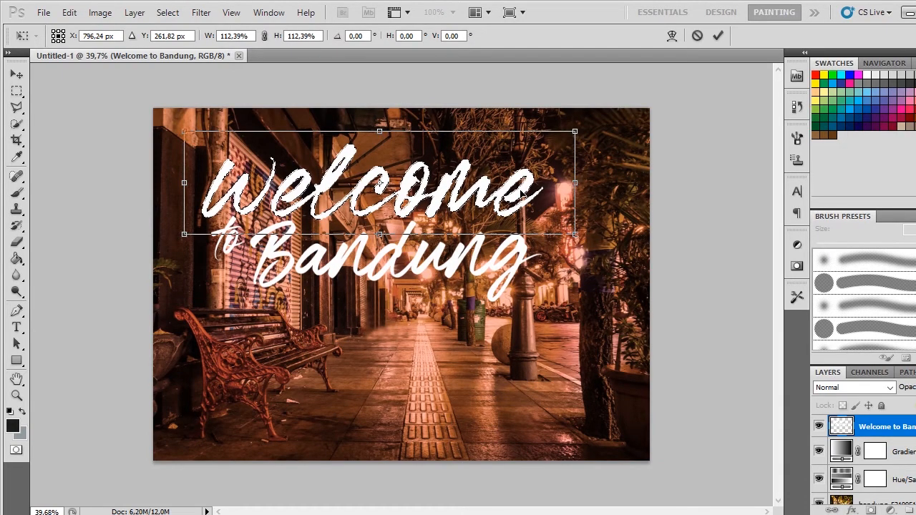
{"action": "scroll", "coordinate": [297, 191], "scroll_direction": "up", "scroll_amount": 4}
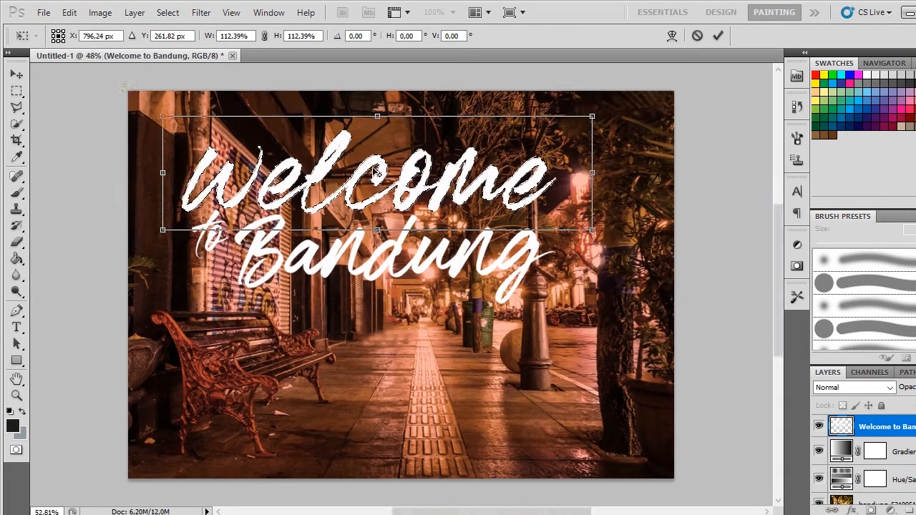
{"action": "scroll", "coordinate": [314, 171], "scroll_direction": "up", "scroll_amount": 2}
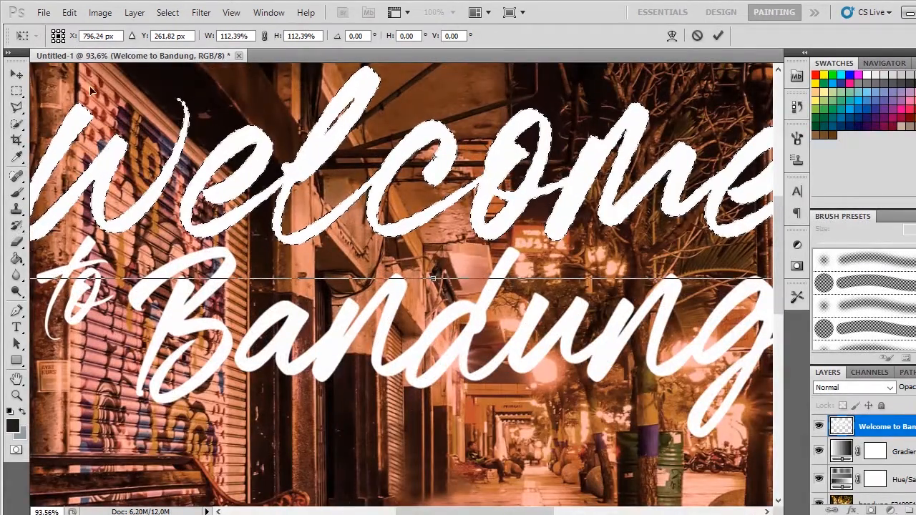
{"action": "left_click", "coordinate": [15, 74]}
{"action": "left_click", "coordinate": [445, 211]}
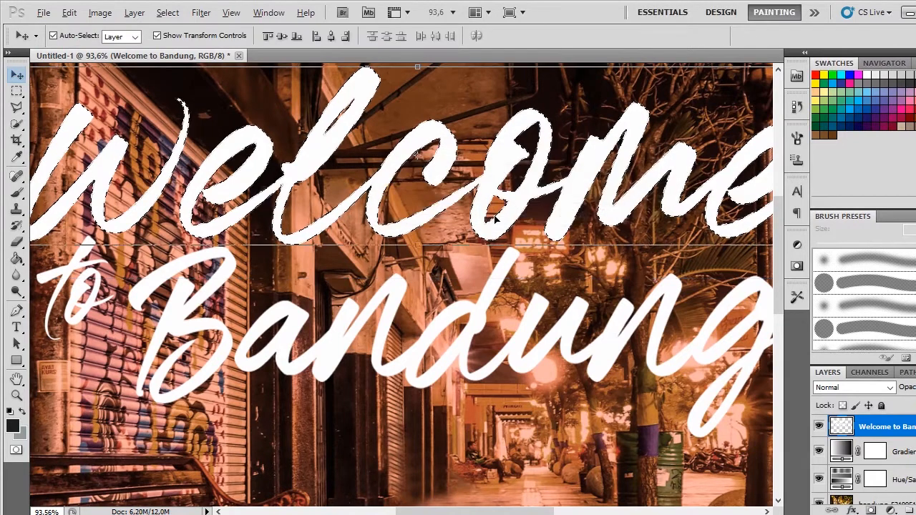
{"action": "scroll", "coordinate": [453, 218], "scroll_direction": "down", "scroll_amount": 3}
{"action": "left_click", "coordinate": [17, 91]}
{"action": "left_click", "coordinate": [38, 100]}
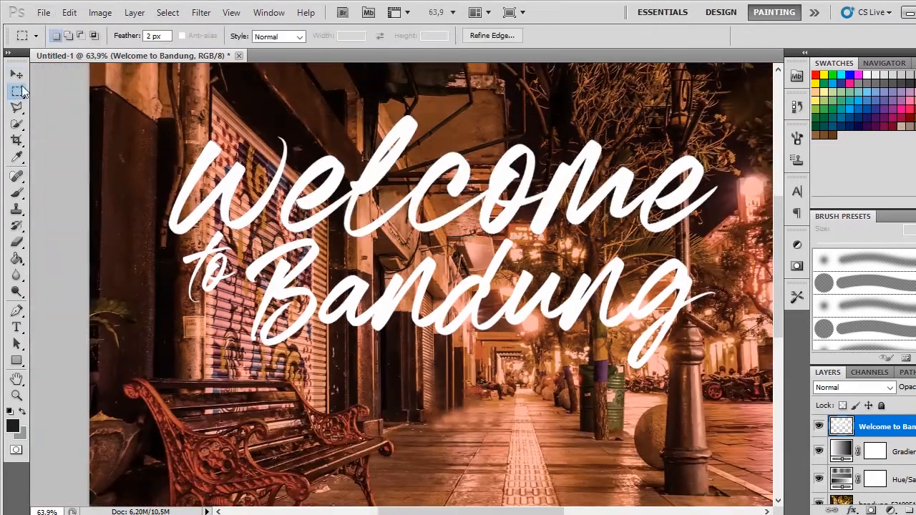
Step: Enlarge the whole "Welcome to Bandung" title proportionally to 111.36% from its lower corner beside the lamp post
{"action": "left_click", "coordinate": [17, 74]}
{"action": "left_click_drag", "start_coordinate": [477, 217], "coordinate": [348, 171]}
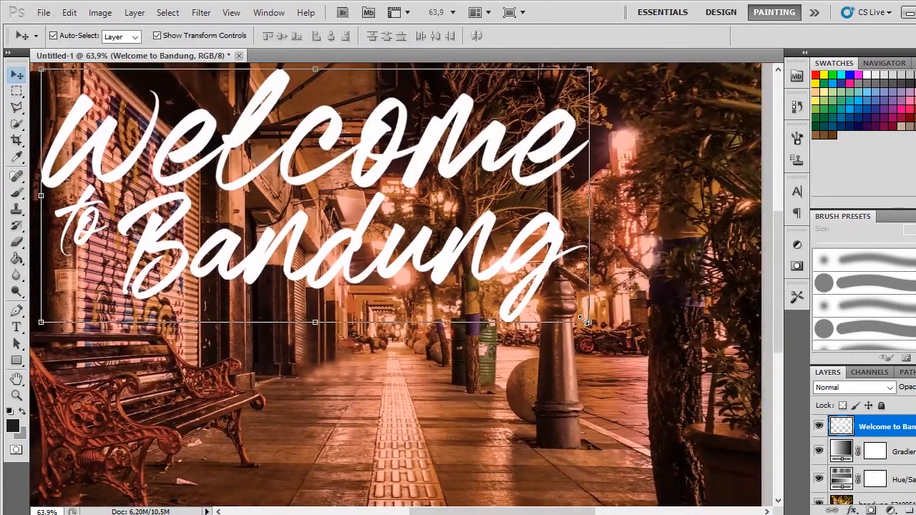
{"action": "left_click_drag", "start_coordinate": [587, 321], "coordinate": [652, 352]}
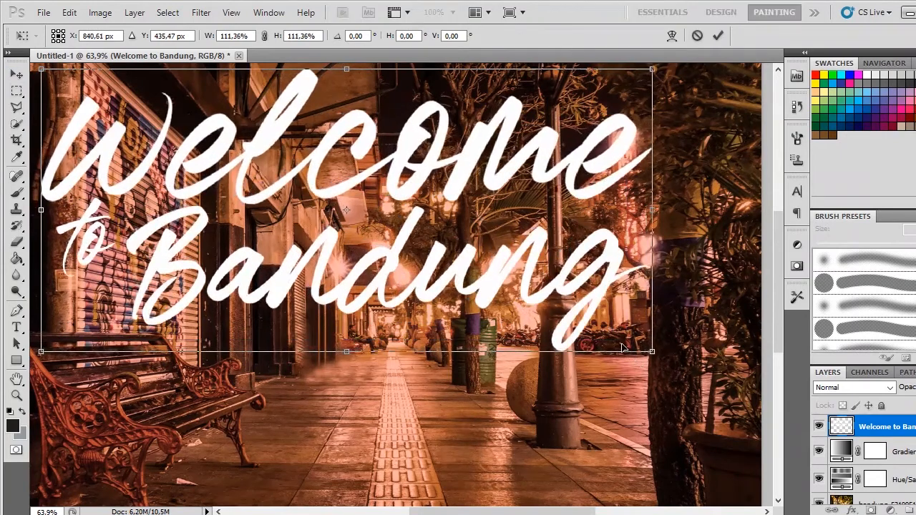
{"action": "key", "text": "Return"}
Step: Shift the enlarged title slightly to centre it horizontally on the canvas, and deselect the layer
{"action": "scroll", "coordinate": [525, 288], "scroll_direction": "down", "scroll_amount": 5}
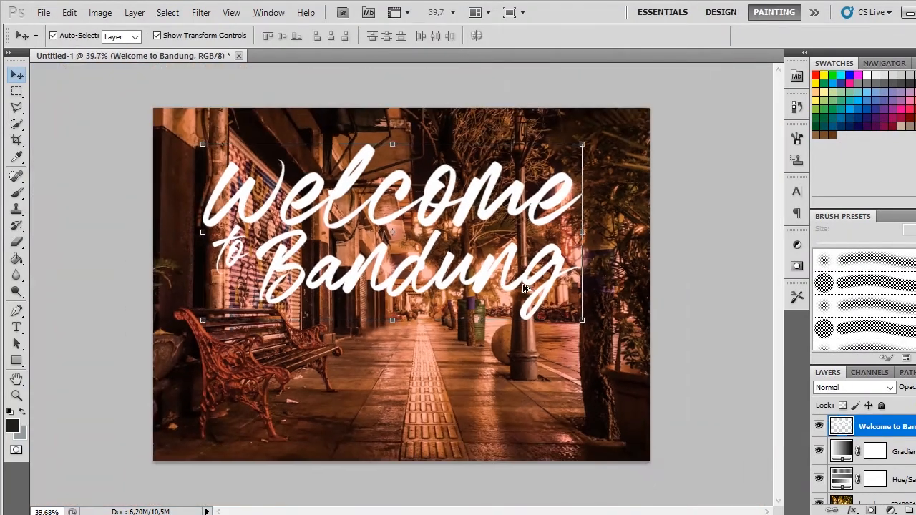
{"action": "scroll", "coordinate": [524, 288], "scroll_direction": "down", "scroll_amount": 1}
{"action": "left_click_drag", "start_coordinate": [551, 311], "coordinate": [559, 317]}
{"action": "key", "text": "Return"}
{"action": "left_click", "coordinate": [704, 193]}
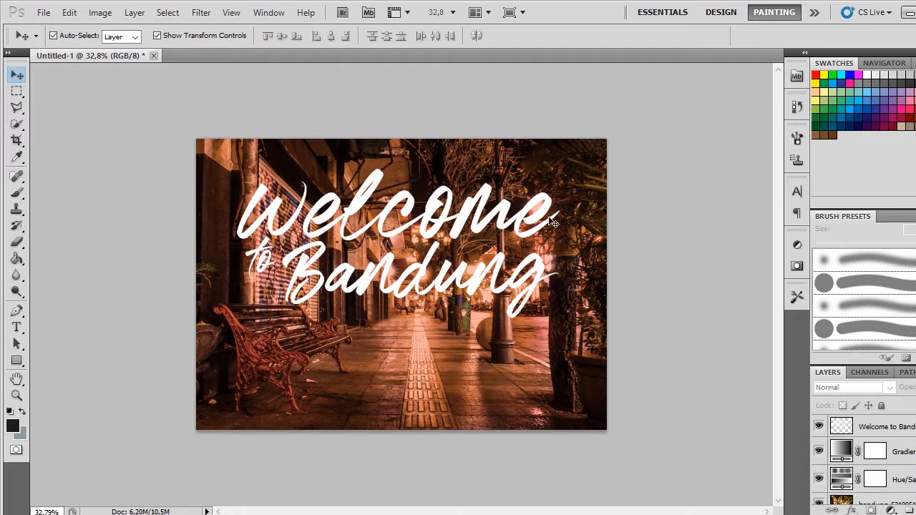
{"action": "left_click_drag", "start_coordinate": [545, 218], "coordinate": [549, 217]}
{"action": "left_click", "coordinate": [627, 229]}
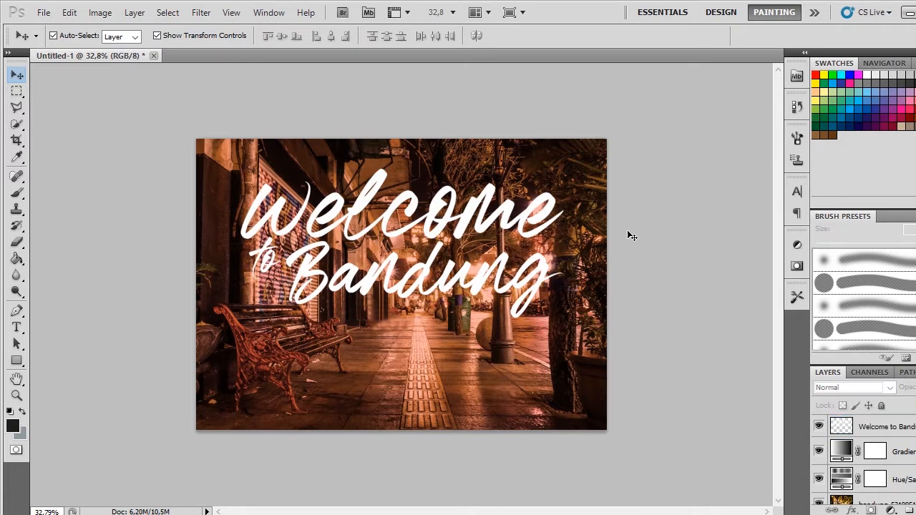
{"action": "key", "text": "ctrl+plus"}
{"action": "double_click", "coordinate": [887, 426]}
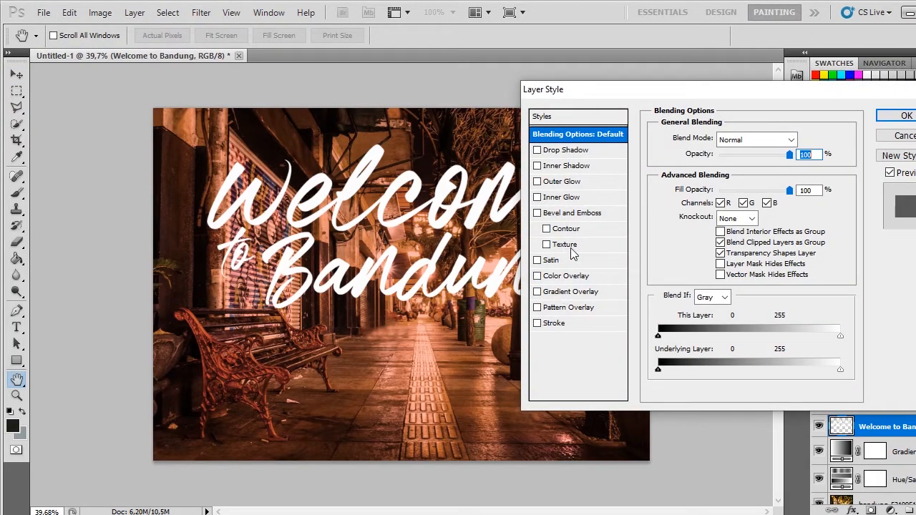
{"action": "left_click", "coordinate": [573, 151]}
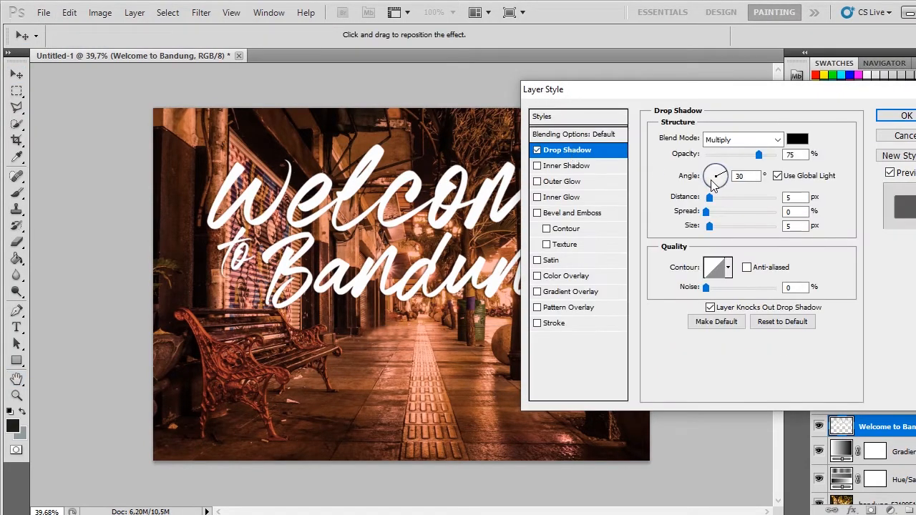
{"action": "left_click_drag", "start_coordinate": [711, 201], "coordinate": [734, 199]}
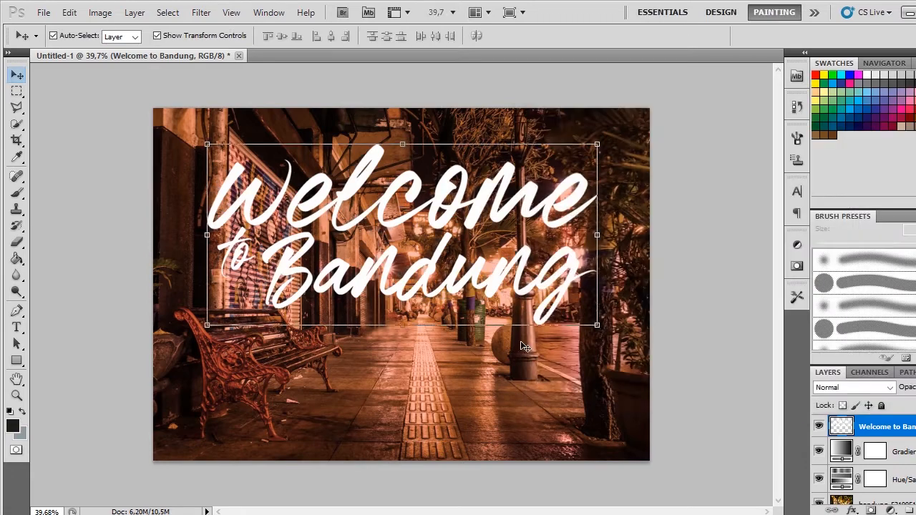
Step: Duplicate the title layer by pulling a copy straight down, overlapping the original
{"action": "left_click", "coordinate": [443, 369]}
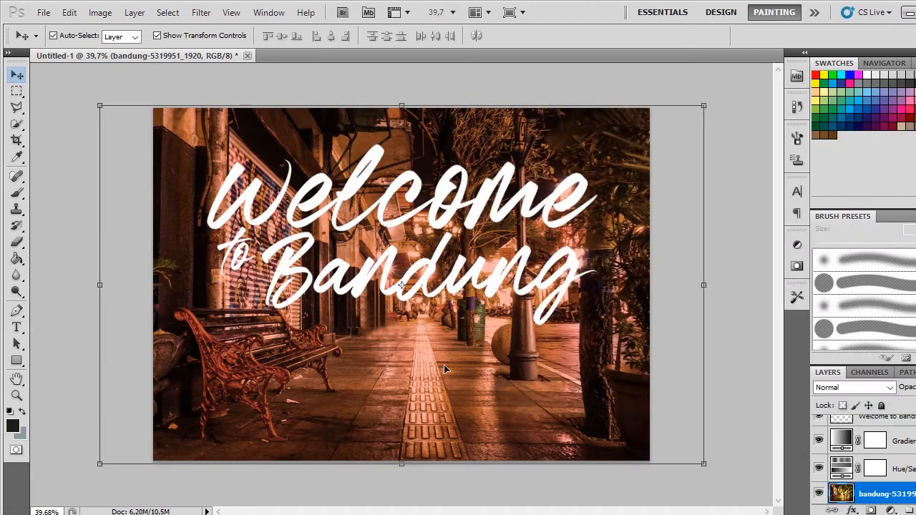
{"action": "left_click", "coordinate": [499, 276]}
{"action": "left_click_drag", "start_coordinate": [501, 277], "coordinate": [501, 322]}
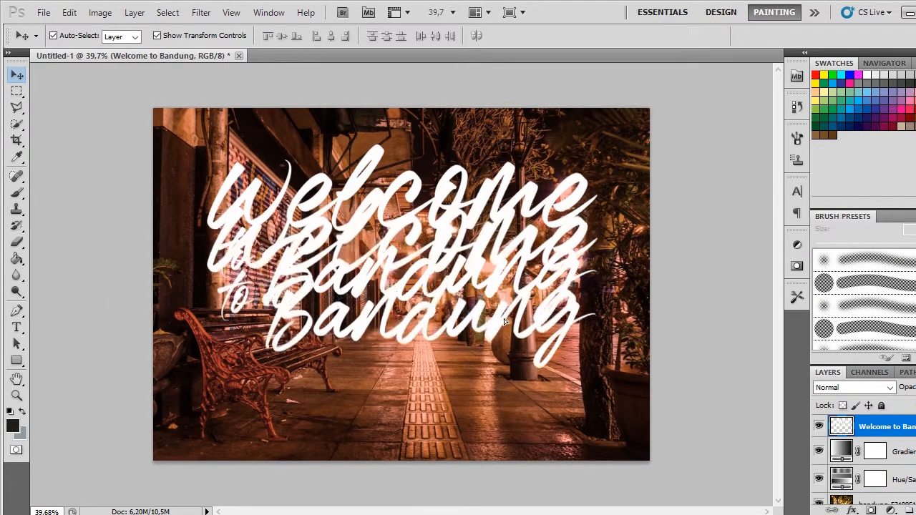
Step: Flip the title copy vertically and move it down to mirror the original just beneath "Bandung"
{"action": "left_click", "coordinate": [106, 15]}
{"action": "mouse_move", "coordinate": [70, 13]}
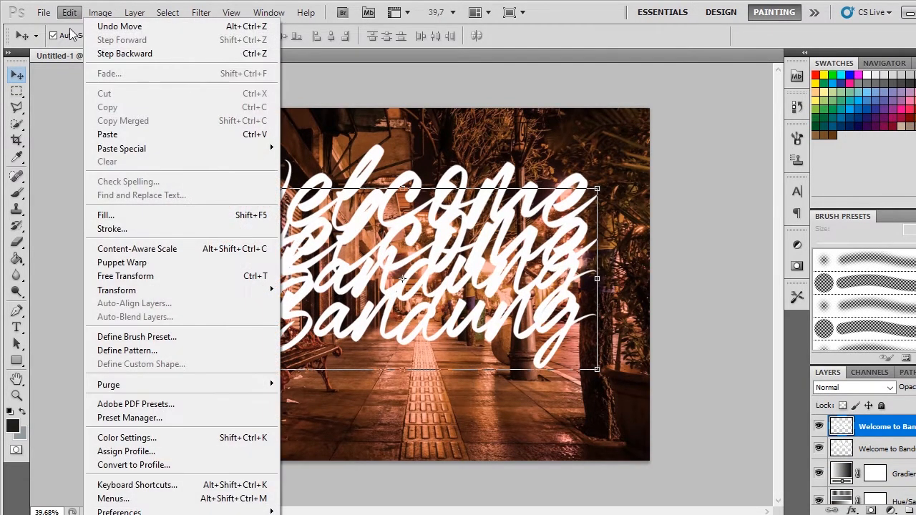
{"action": "mouse_move", "coordinate": [192, 294]}
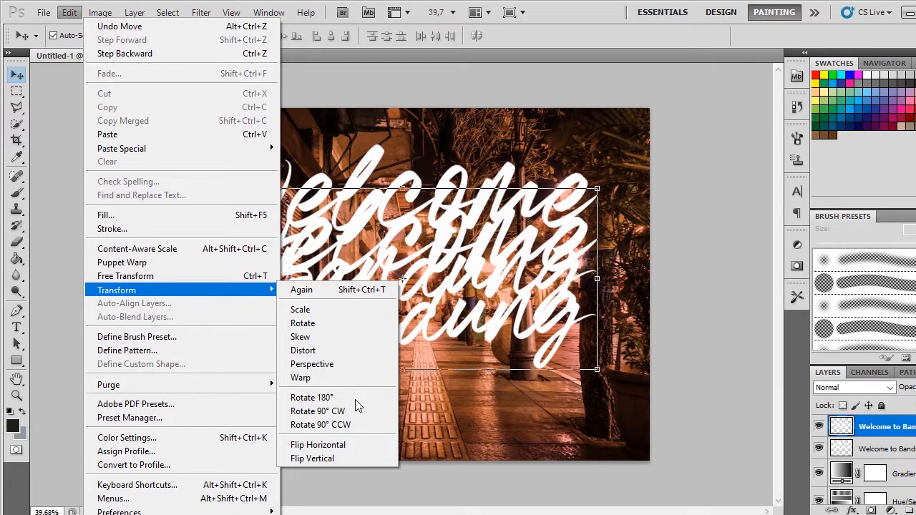
{"action": "left_click", "coordinate": [354, 458]}
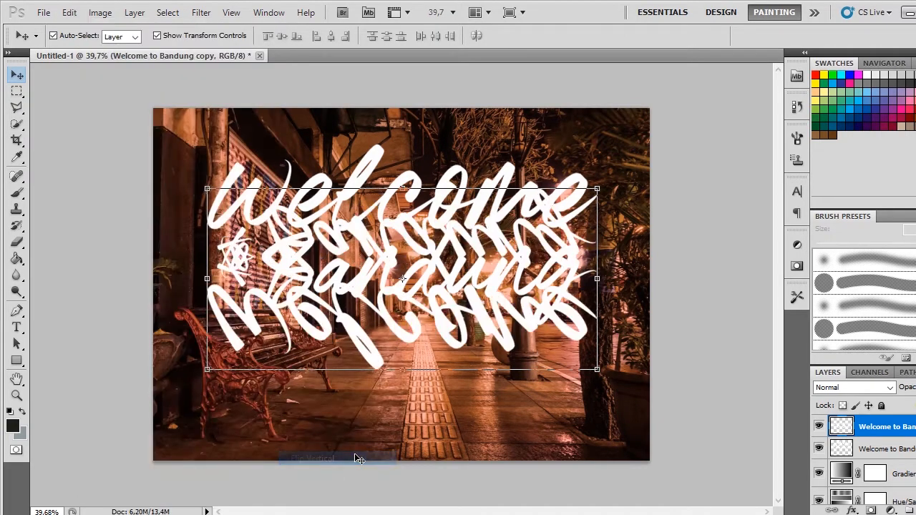
{"action": "left_click_drag", "start_coordinate": [479, 331], "coordinate": [504, 439]}
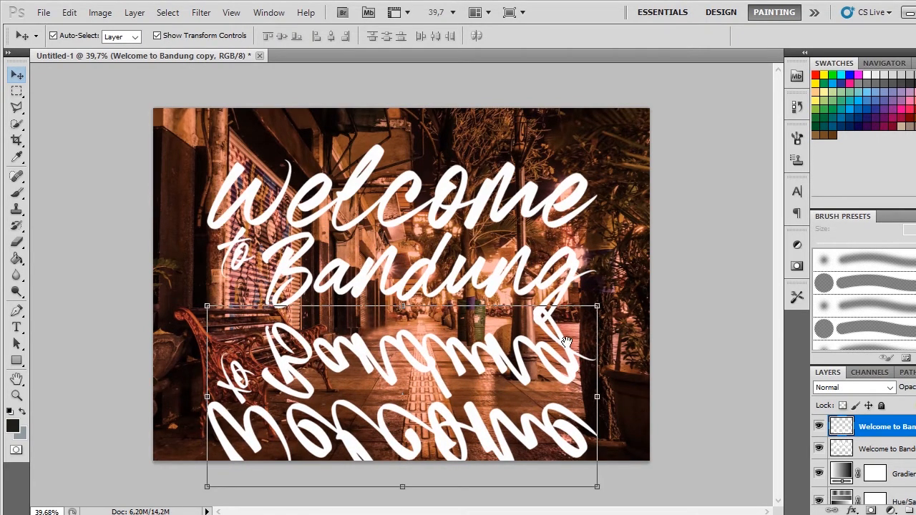
{"action": "left_click_drag", "start_coordinate": [527, 374], "coordinate": [529, 375]}
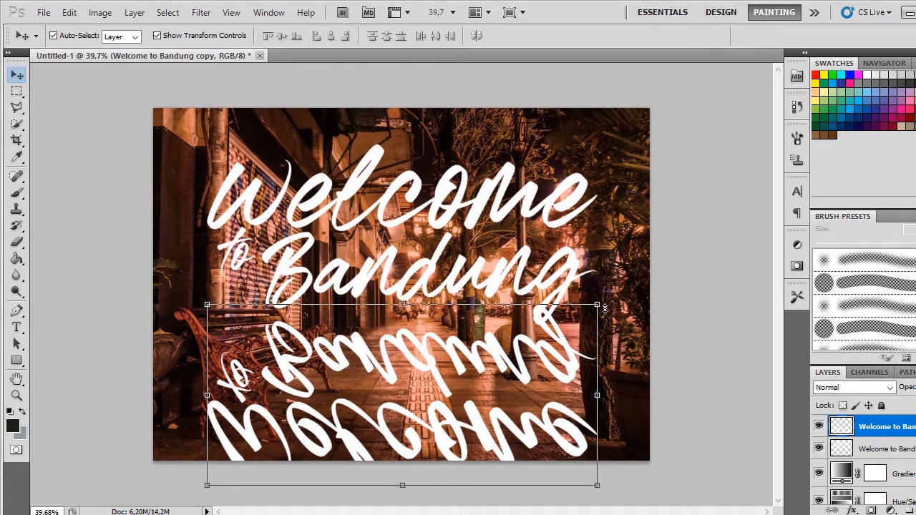
Step: Apply a Perspective transform to the flipped copy, narrowing its upper edge symmetrically to a horizontal angle of 35.22°
{"action": "left_click", "coordinate": [581, 304]}
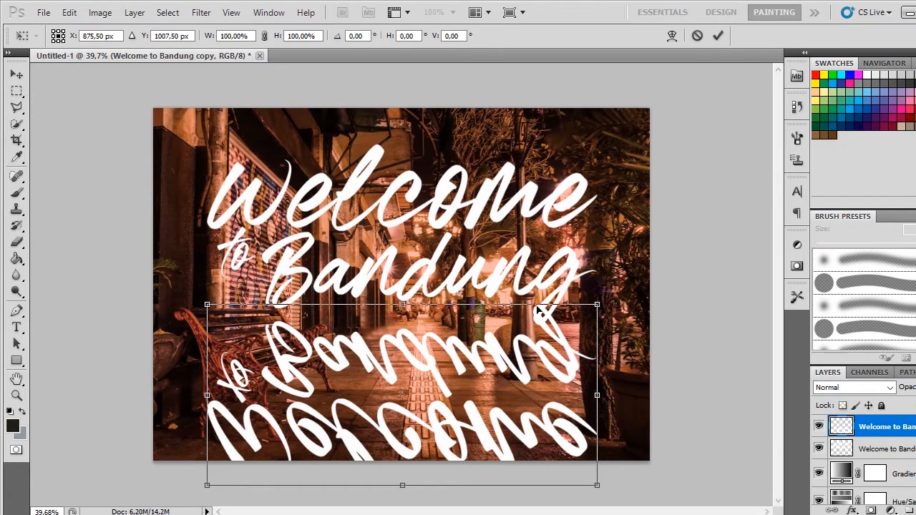
{"action": "right_click", "coordinate": [497, 306]}
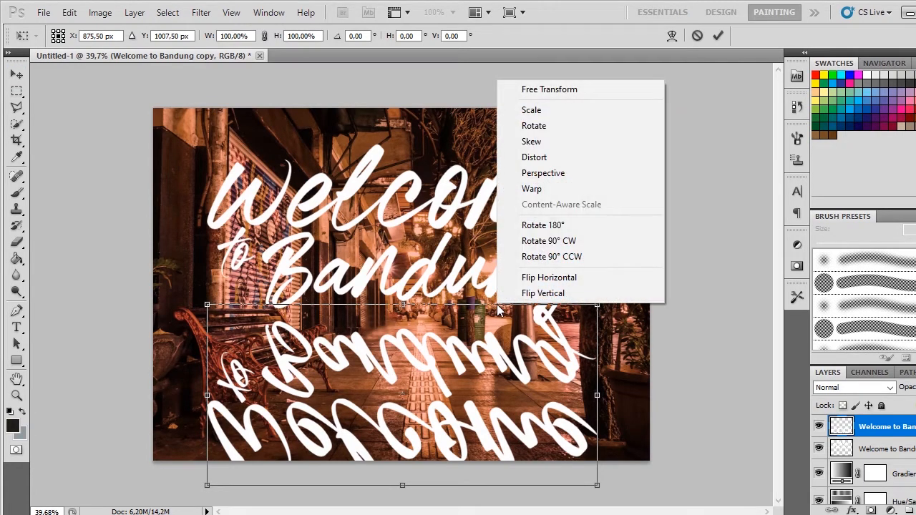
{"action": "left_click", "coordinate": [475, 304]}
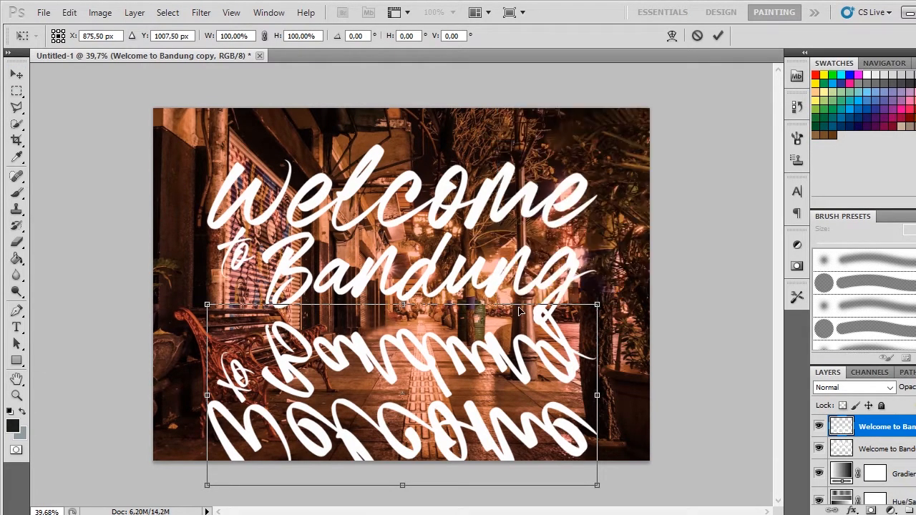
{"action": "right_click", "coordinate": [490, 304]}
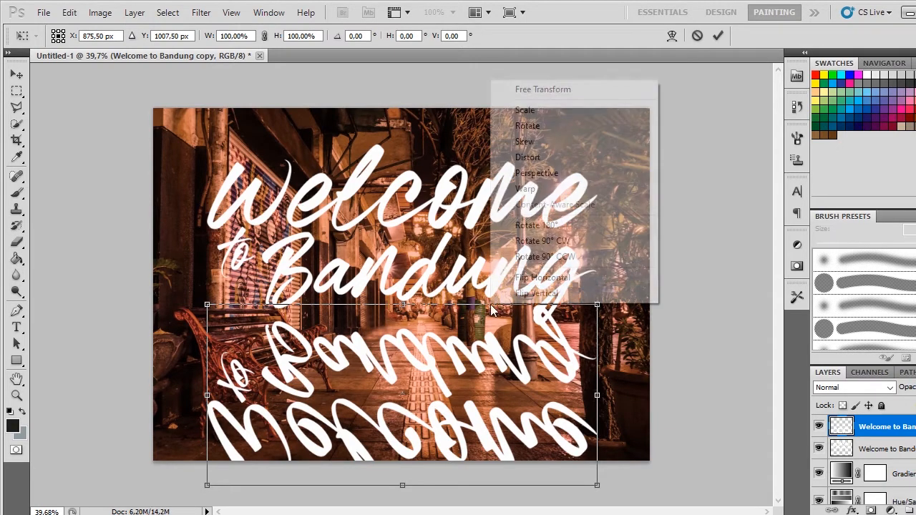
{"action": "left_click", "coordinate": [547, 177]}
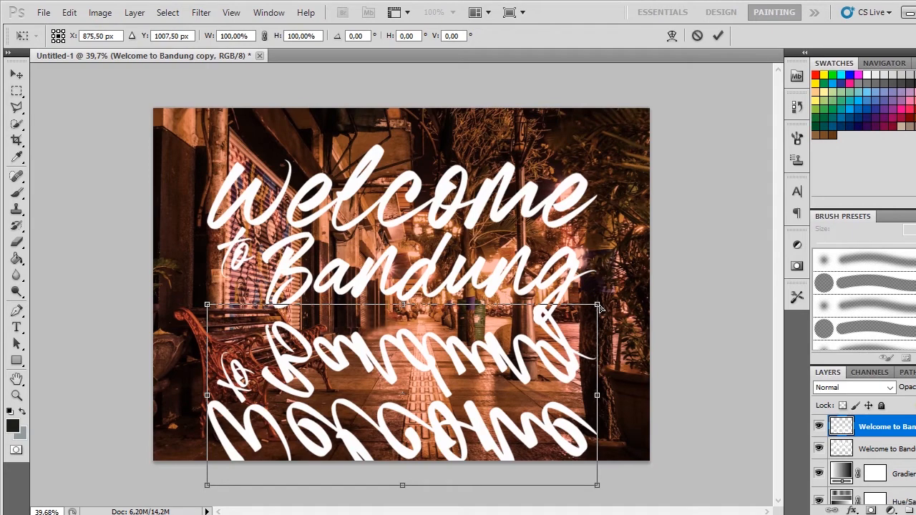
{"action": "left_click_drag", "start_coordinate": [600, 307], "coordinate": [470, 325]}
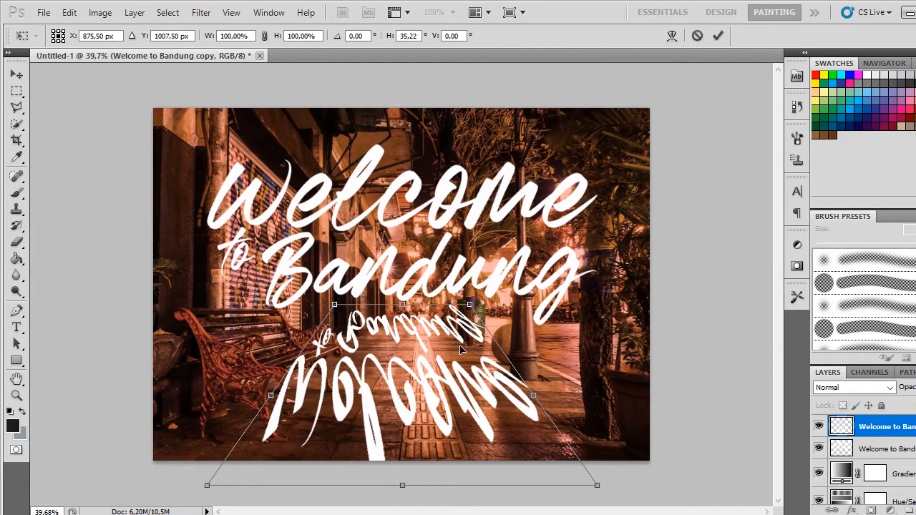
{"action": "key", "text": "Return"}
Step: Squash the mirrored title to 71.08% height, stretch it to 175.57% width across the pavement, and apply the transform
{"action": "left_click_drag", "start_coordinate": [399, 308], "coordinate": [404, 359]}
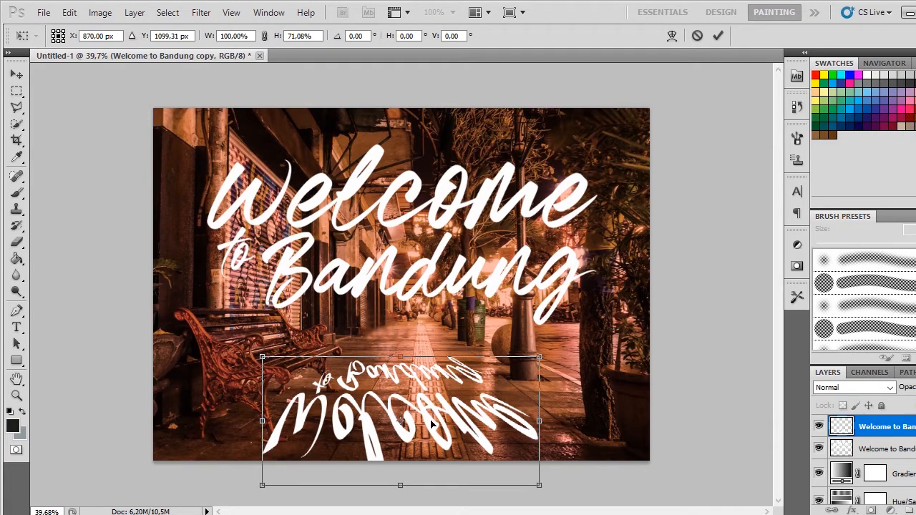
{"action": "left_click_drag", "start_coordinate": [542, 421], "coordinate": [650, 421]}
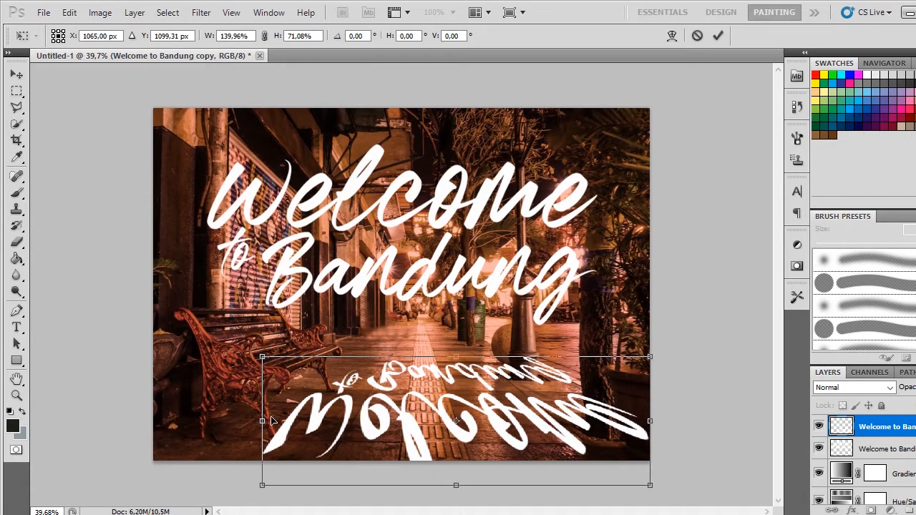
{"action": "left_click_drag", "start_coordinate": [263, 421], "coordinate": [163, 421]}
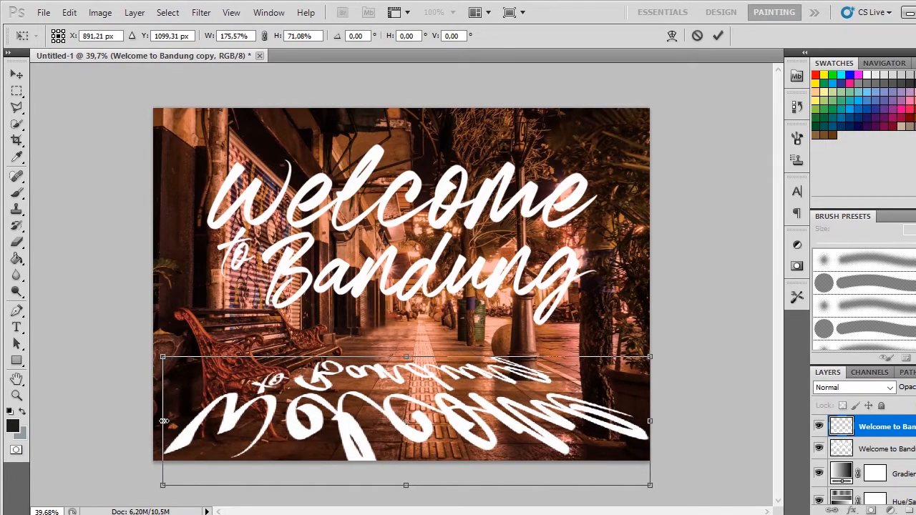
{"action": "key", "text": "Return"}
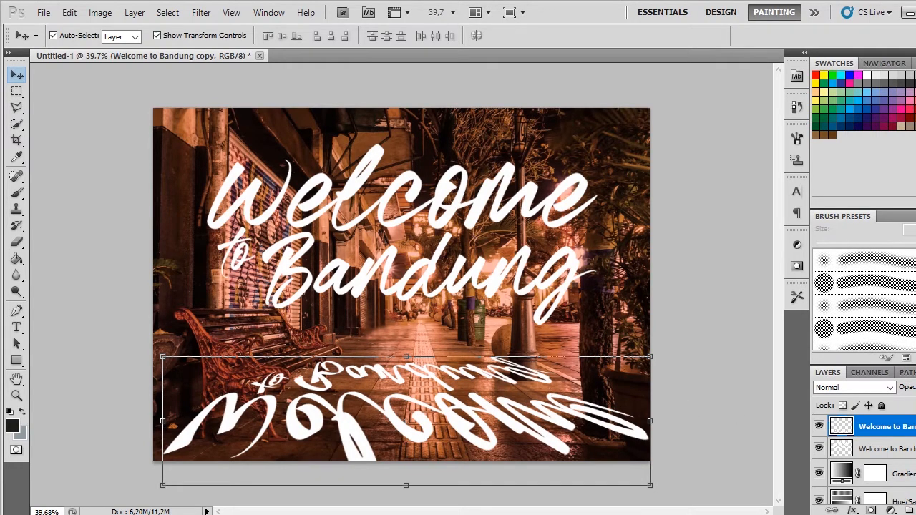
Step: Add a dark grey Color Overlay layer style to the mirrored title copy
{"action": "double_click", "coordinate": [910, 426]}
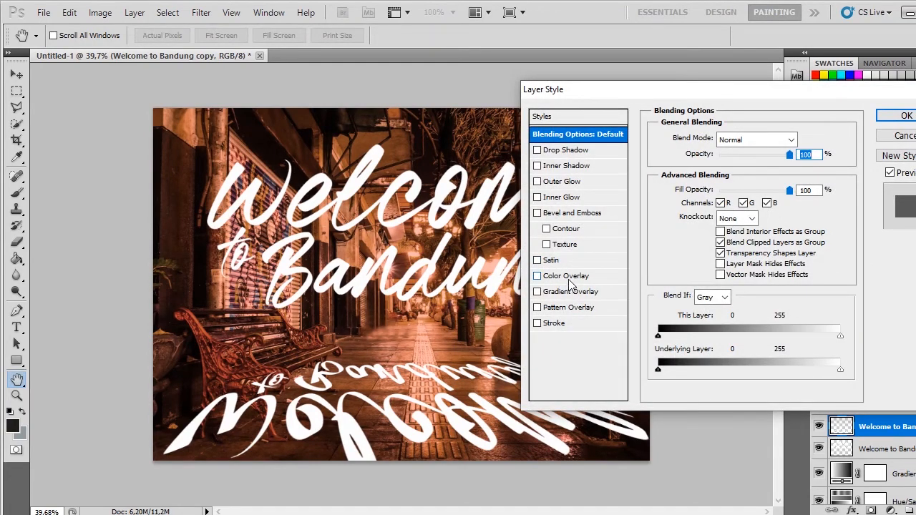
{"action": "left_click", "coordinate": [568, 278]}
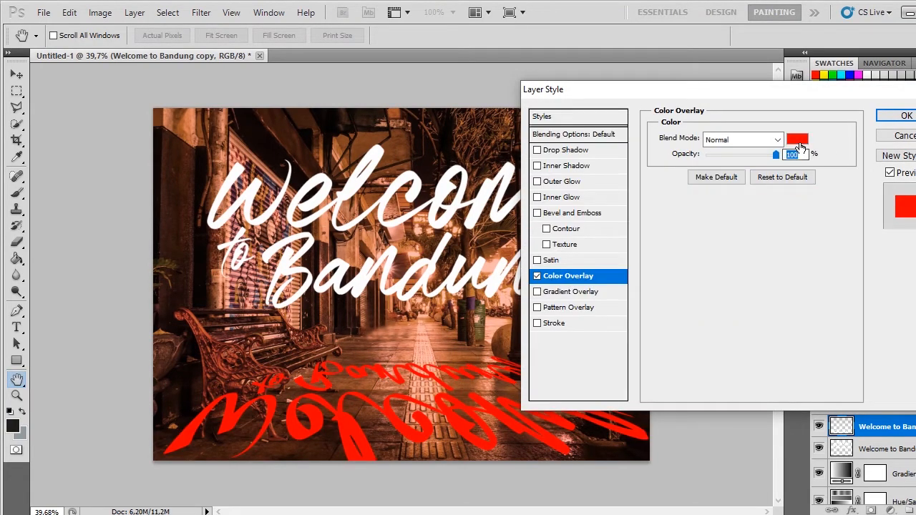
{"action": "double_click", "coordinate": [799, 143]}
{"action": "left_click_drag", "start_coordinate": [654, 192], "coordinate": [596, 313]}
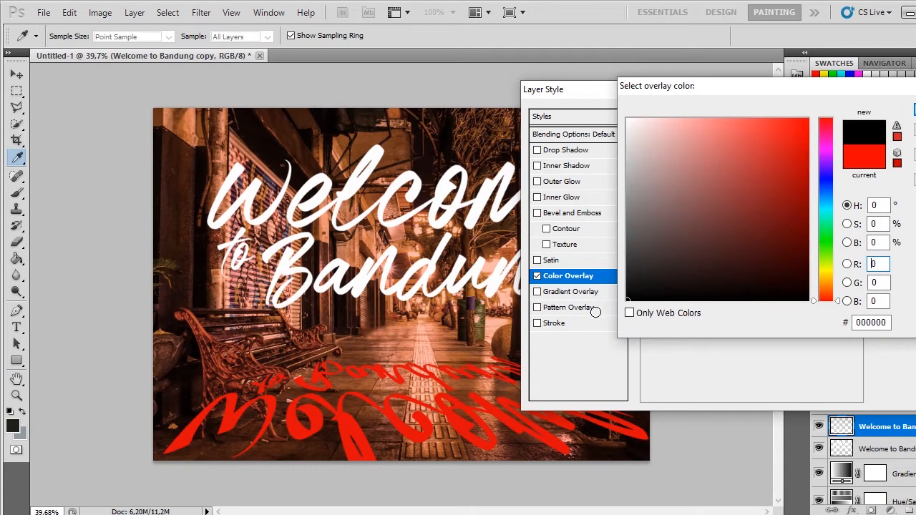
{"action": "left_click_drag", "start_coordinate": [664, 261], "coordinate": [616, 263]}
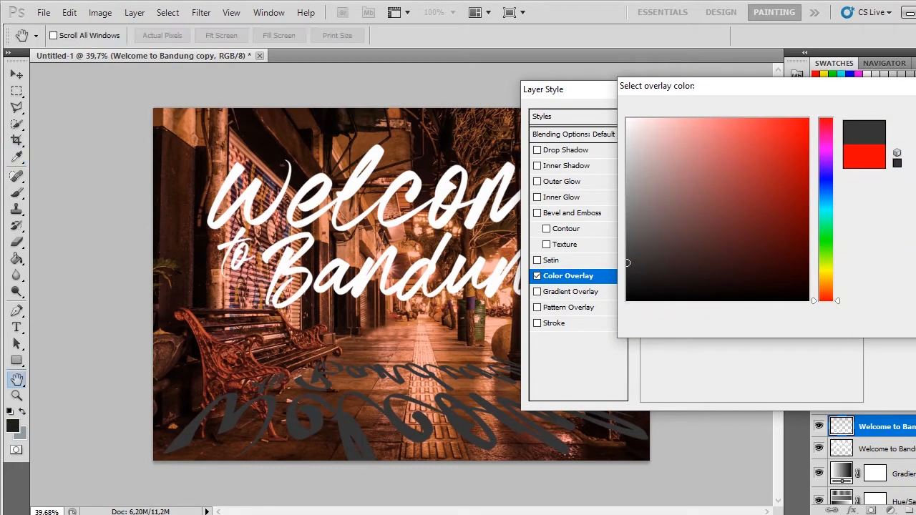
{"action": "left_click", "coordinate": [907, 114]}
{"action": "left_click", "coordinate": [903, 116]}
Step: Try the Overlay and Linear Burn blend modes on the mirrored title layer
{"action": "left_click", "coordinate": [893, 392]}
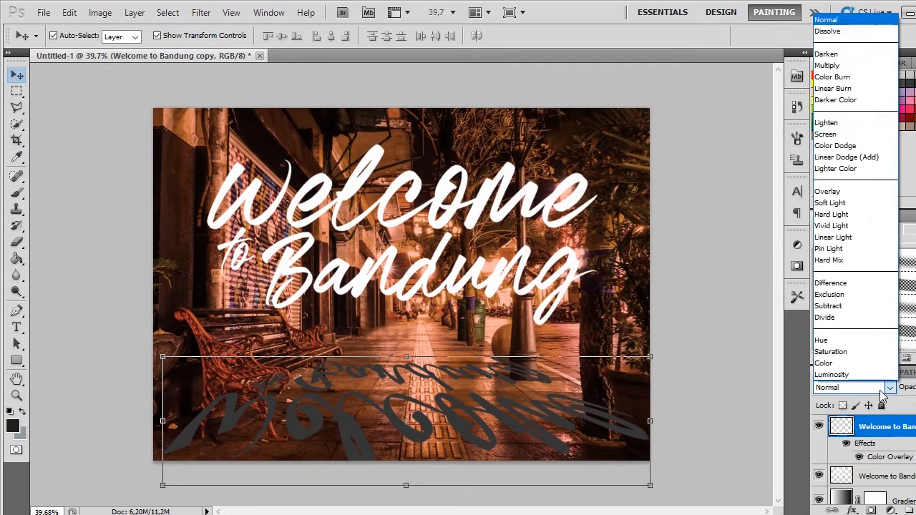
{"action": "left_click", "coordinate": [862, 195]}
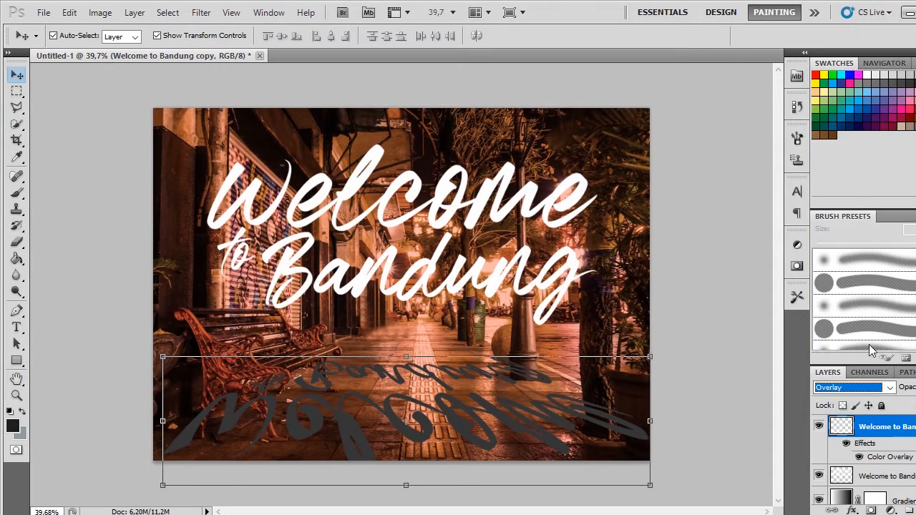
{"action": "left_click", "coordinate": [853, 390]}
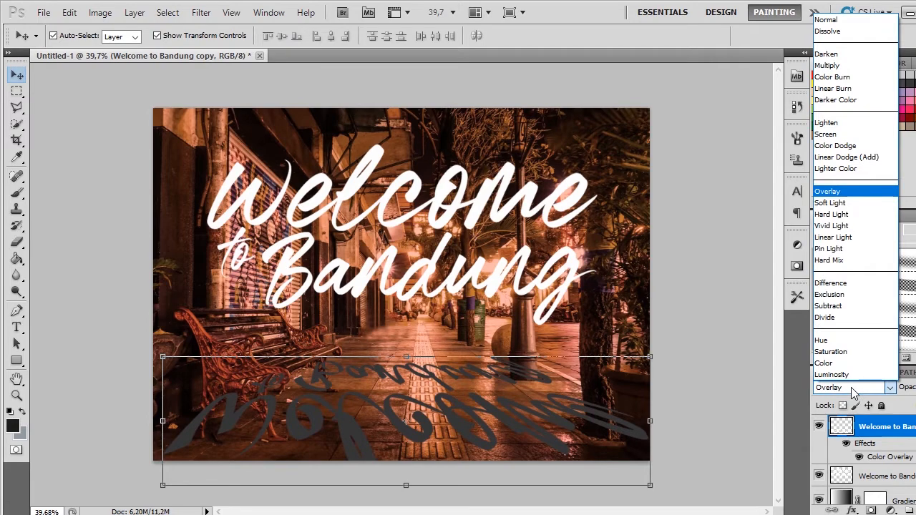
{"action": "left_click", "coordinate": [870, 88]}
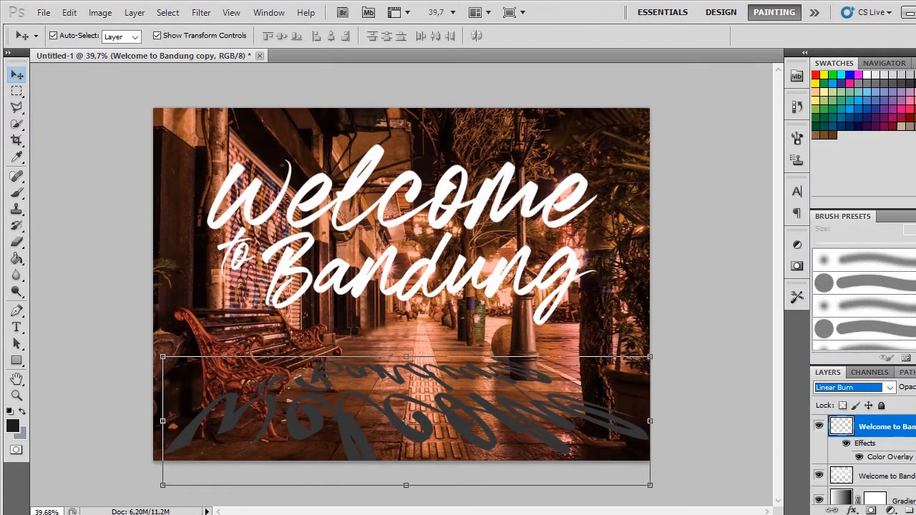
{"action": "left_click", "coordinate": [556, 420]}
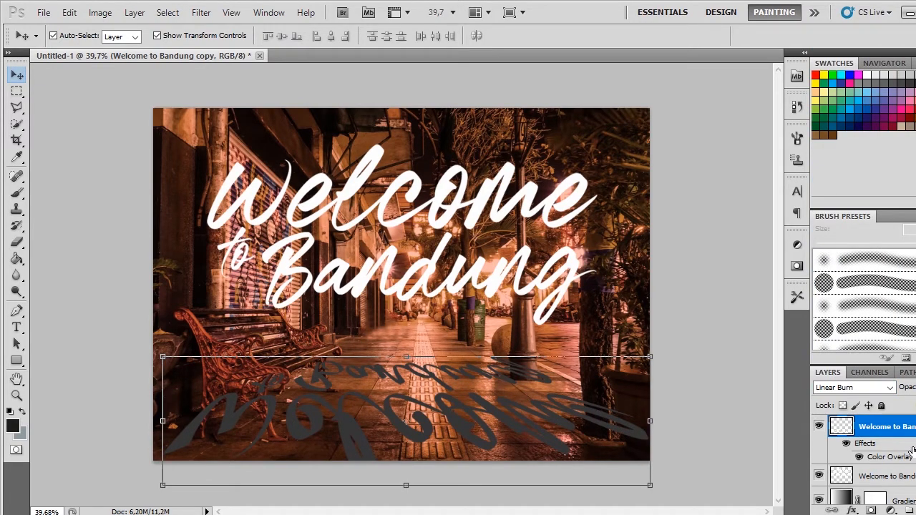
{"action": "double_click", "coordinate": [887, 457]}
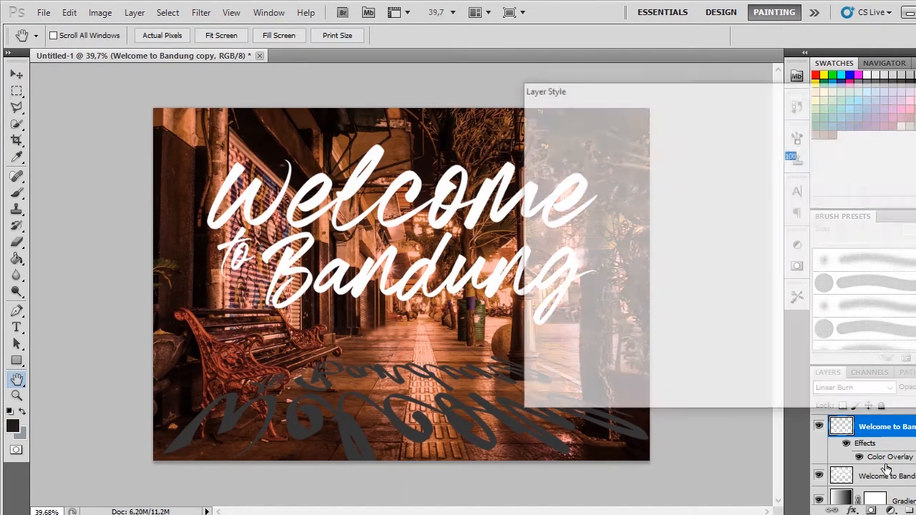
{"action": "left_click", "coordinate": [903, 136]}
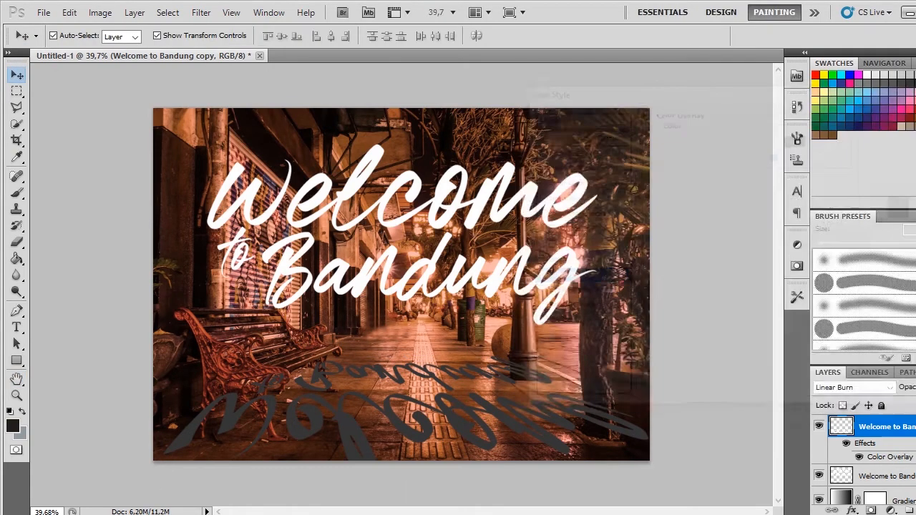
{"action": "left_click", "coordinate": [890, 387]}
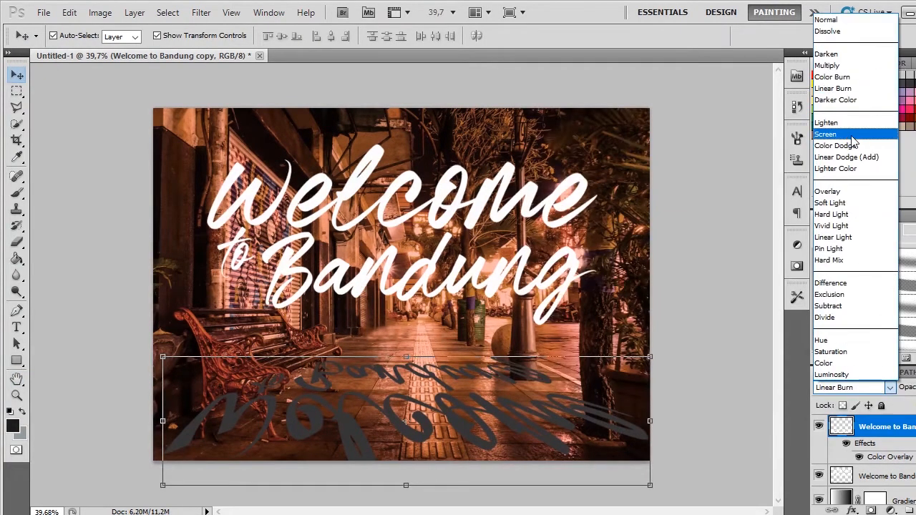
{"action": "left_click", "coordinate": [884, 398]}
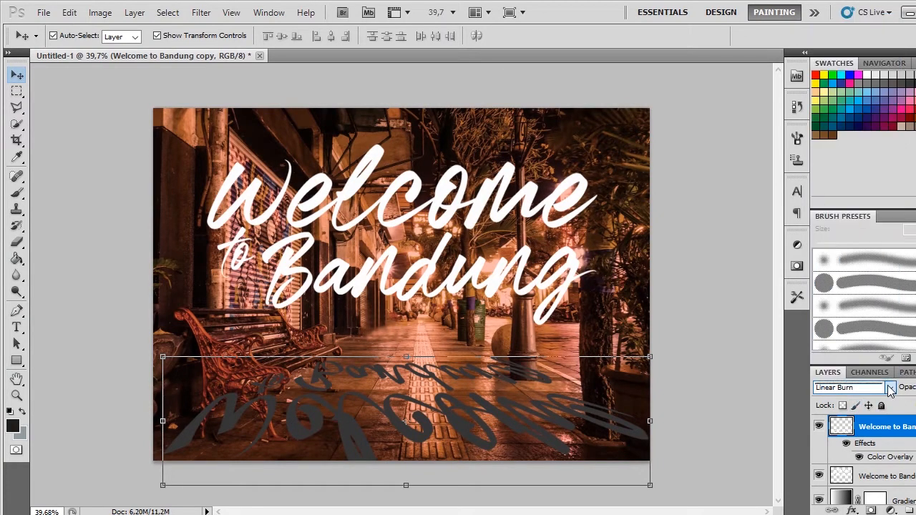
{"action": "left_click", "coordinate": [890, 387]}
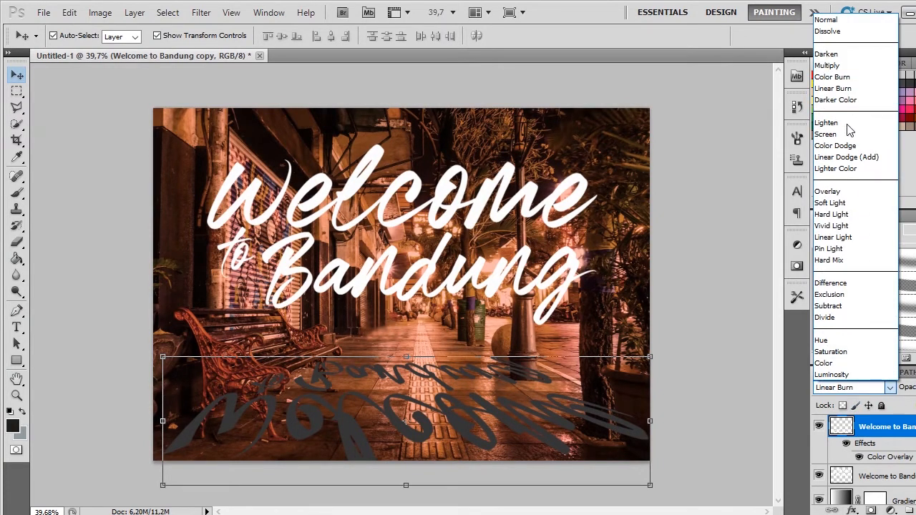
{"action": "left_click", "coordinate": [890, 387]}
{"action": "left_click", "coordinate": [550, 427]}
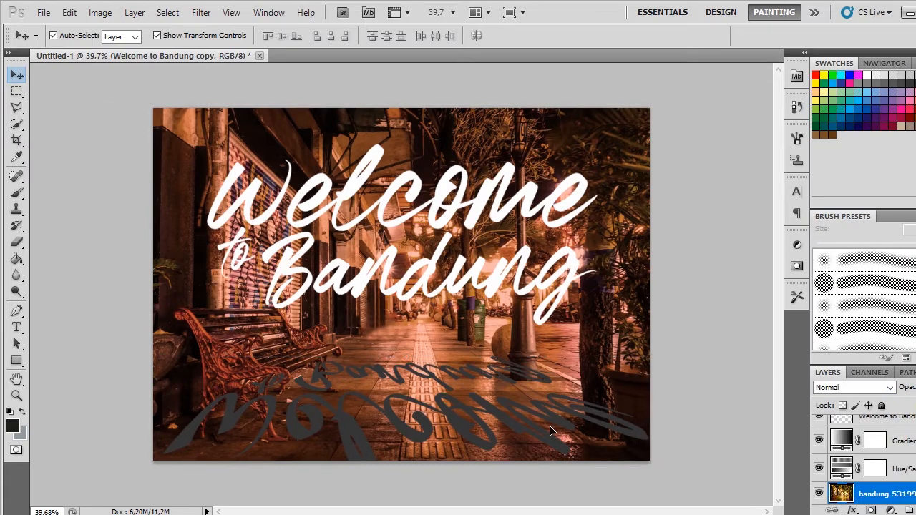
{"action": "left_click", "coordinate": [555, 418]}
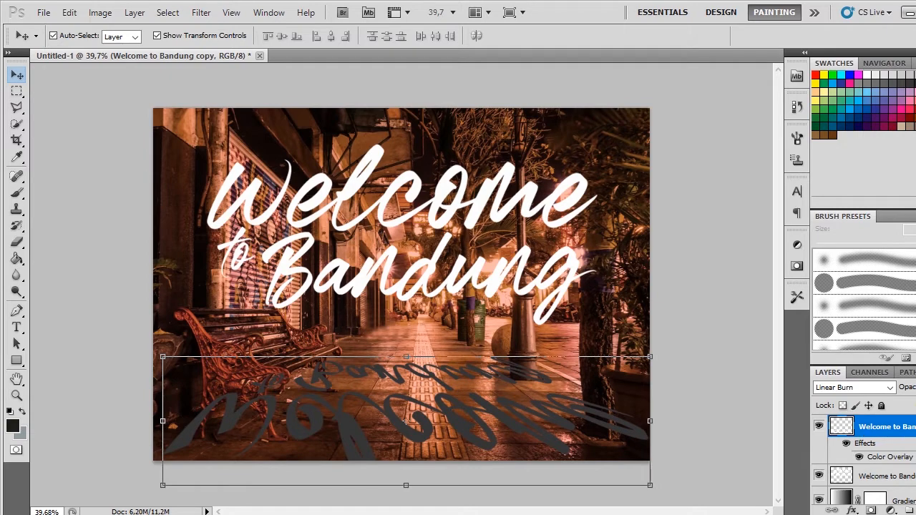
{"action": "right_click", "coordinate": [880, 428]}
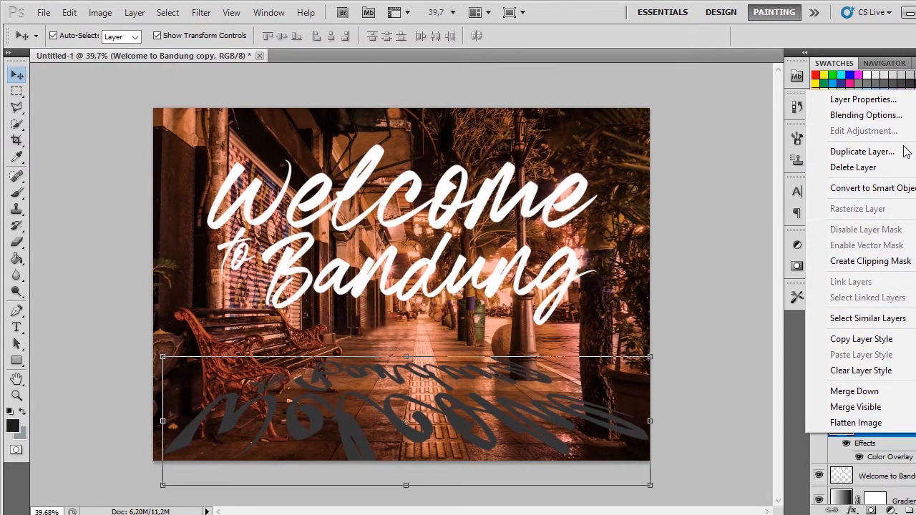
{"action": "left_click", "coordinate": [905, 456]}
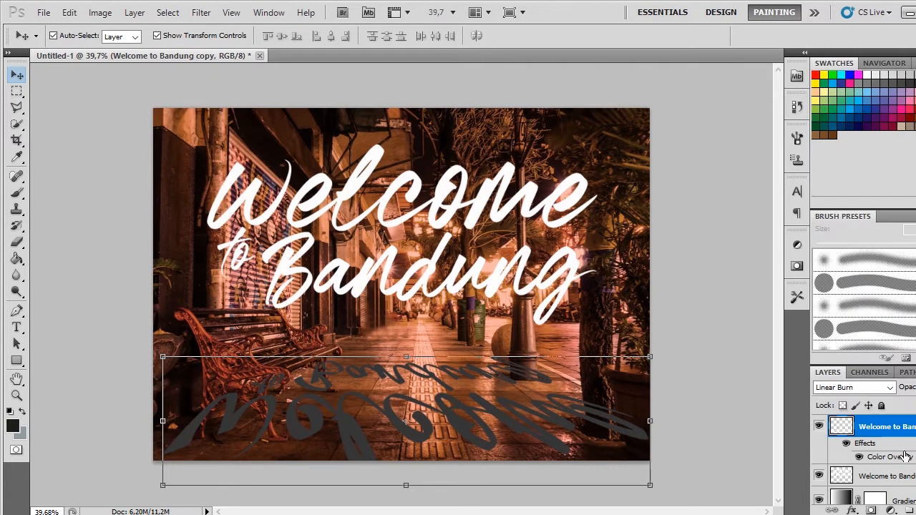
{"action": "right_click", "coordinate": [900, 449]}
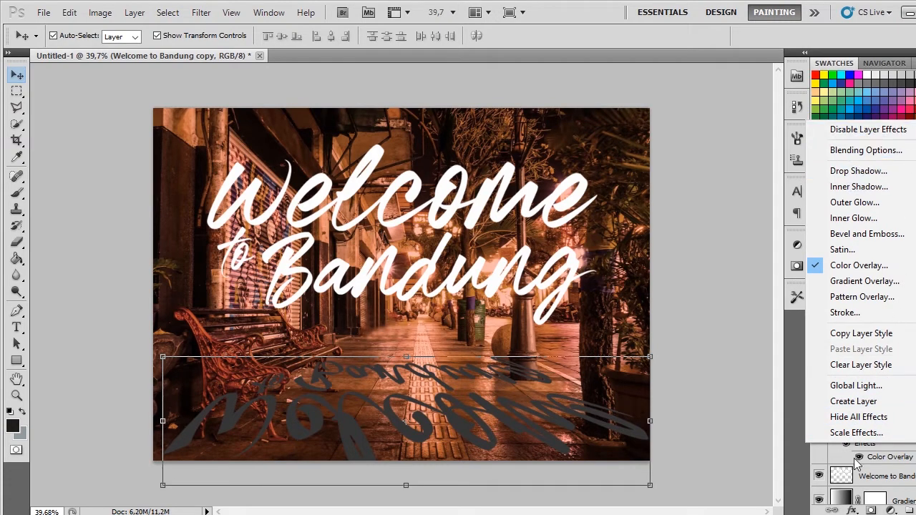
{"action": "left_click", "coordinate": [850, 507]}
Step: Try flattening the image into a single layer, and undo the flattening
{"action": "right_click", "coordinate": [888, 436]}
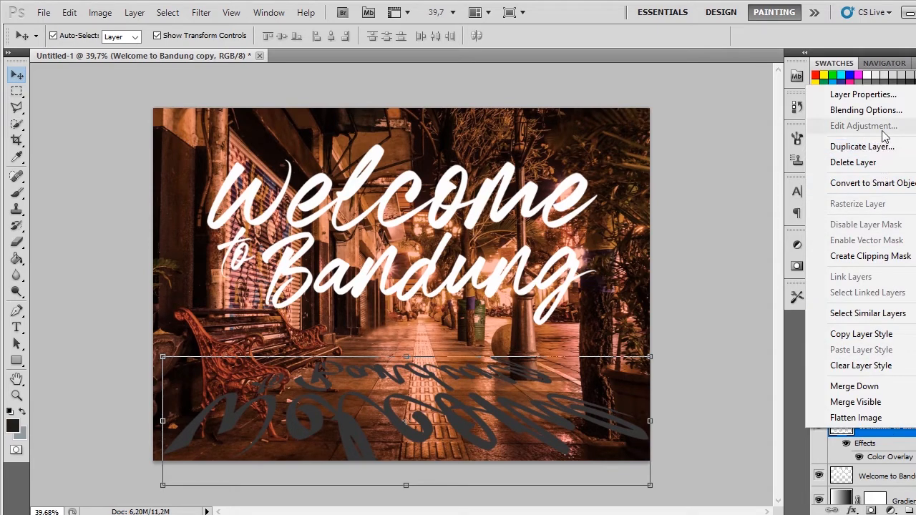
{"action": "left_click", "coordinate": [877, 418]}
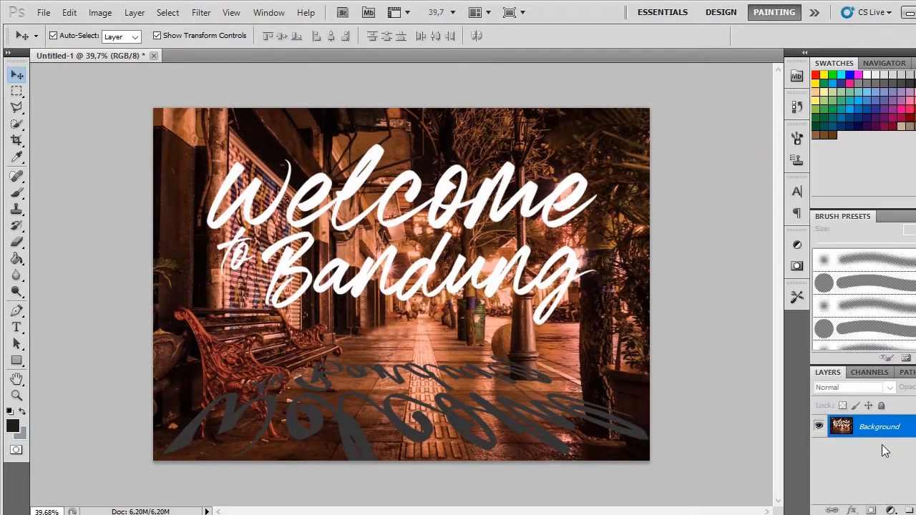
{"action": "key", "text": "ctrl+z"}
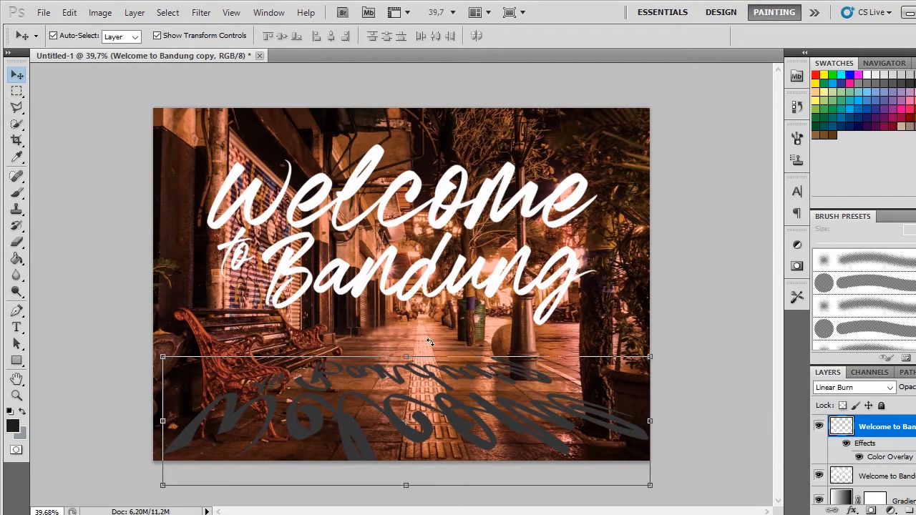
{"action": "left_click", "coordinate": [848, 444]}
{"action": "left_click", "coordinate": [847, 445]}
{"action": "left_click", "coordinate": [17, 91]}
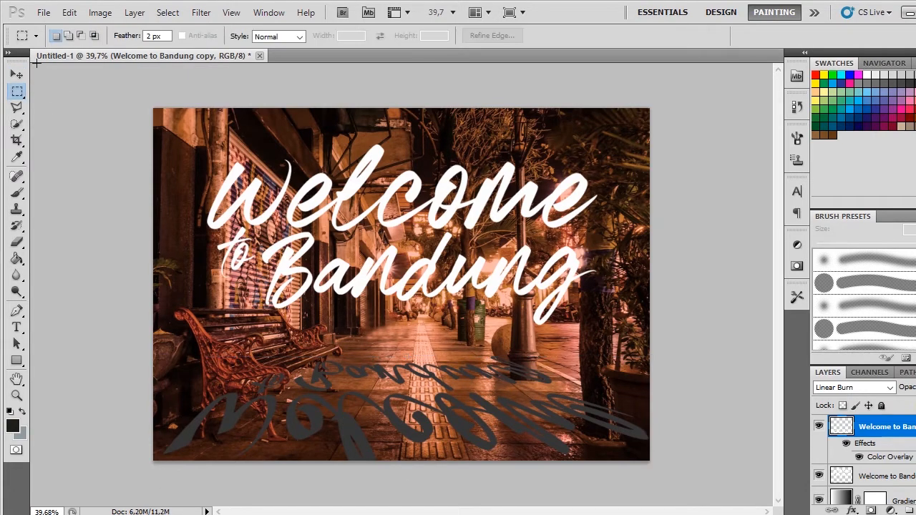
{"action": "left_click", "coordinate": [17, 75]}
Step: Convert the mirrored title layer to a Smart Object and, after trying Overlay, set its blend mode to Multiply
{"action": "right_click", "coordinate": [908, 429]}
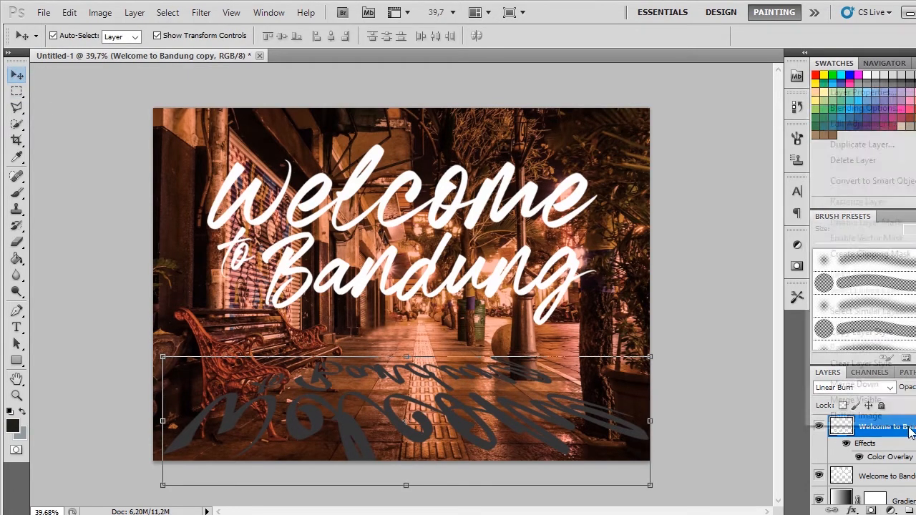
{"action": "left_click", "coordinate": [902, 181]}
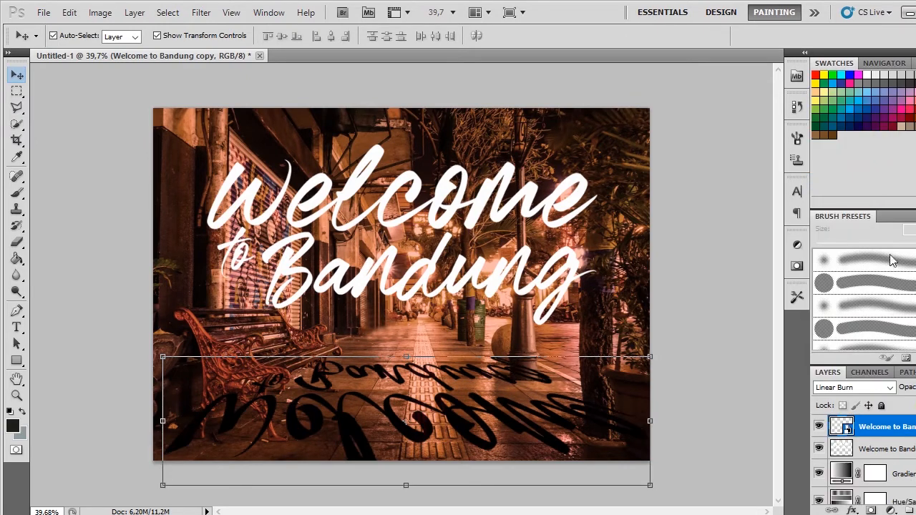
{"action": "left_click", "coordinate": [882, 388]}
{"action": "left_click", "coordinate": [845, 190]}
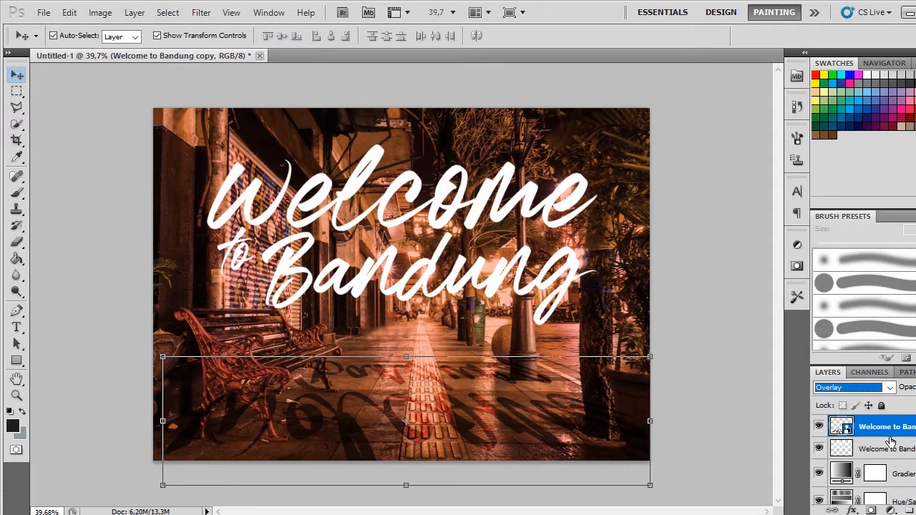
{"action": "left_click", "coordinate": [887, 387]}
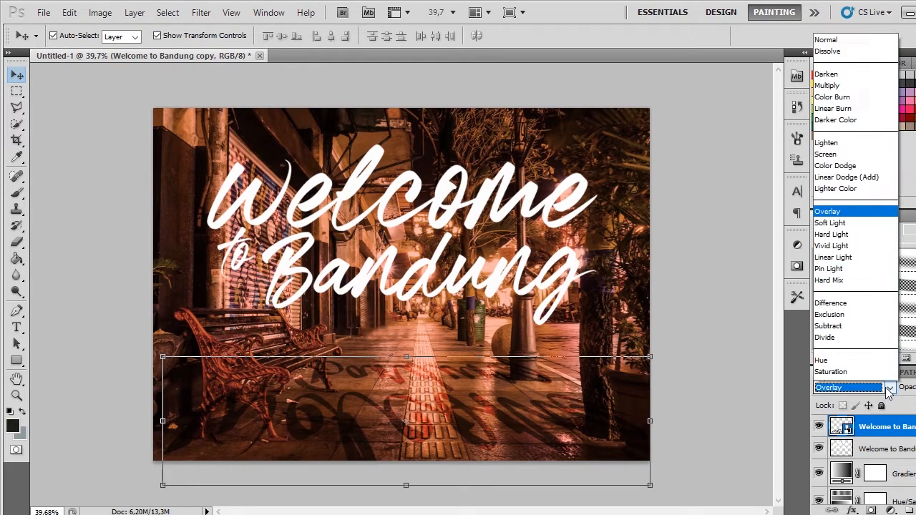
{"action": "left_click", "coordinate": [854, 66]}
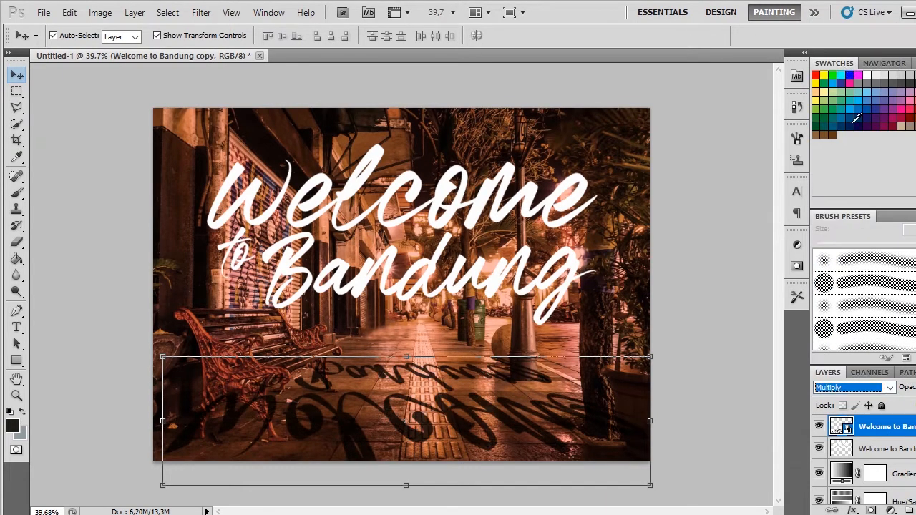
Step: Lower the mirrored title layer's opacity to make it a faint shadow on the pavement, and deselect the layer
{"action": "left_click", "coordinate": [915, 387]}
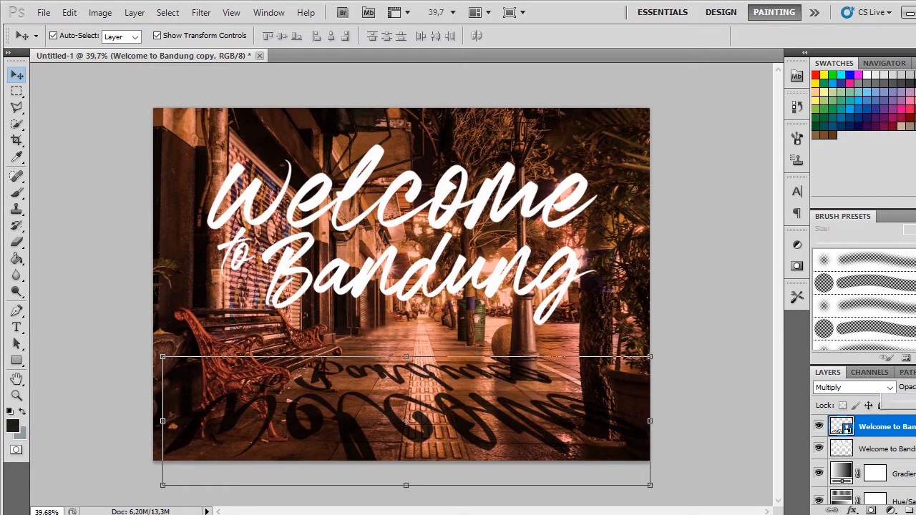
{"action": "left_click_drag", "start_coordinate": [915, 402], "coordinate": [913, 402]}
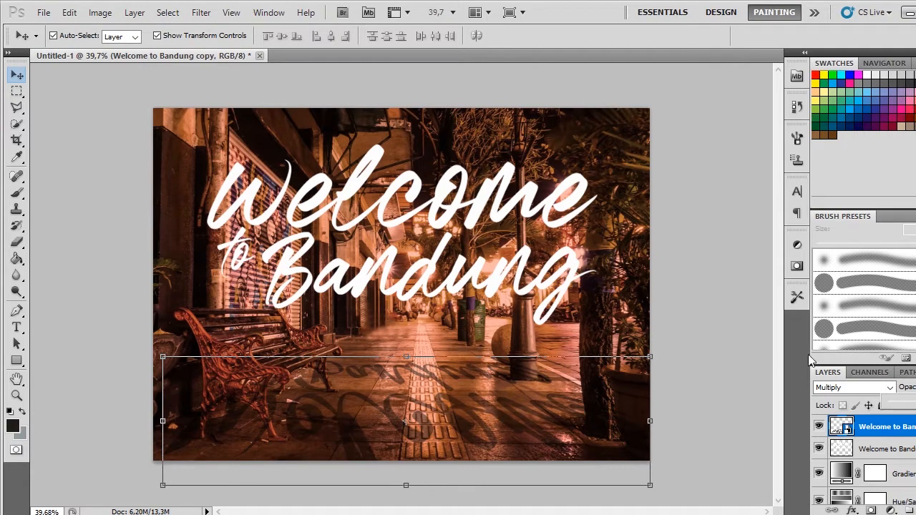
{"action": "left_click", "coordinate": [761, 285]}
{"action": "key", "text": "ctrl+0"}
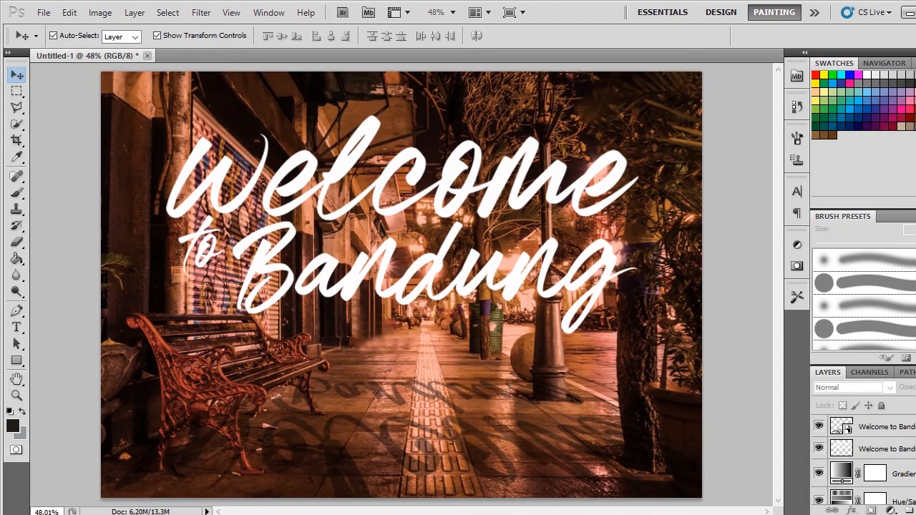
Step: Soften the mirrored title shadow on the pavement with a Gaussian Blur of 4.2 pixels radius, and deselect the layer
{"action": "left_click", "coordinate": [884, 426]}
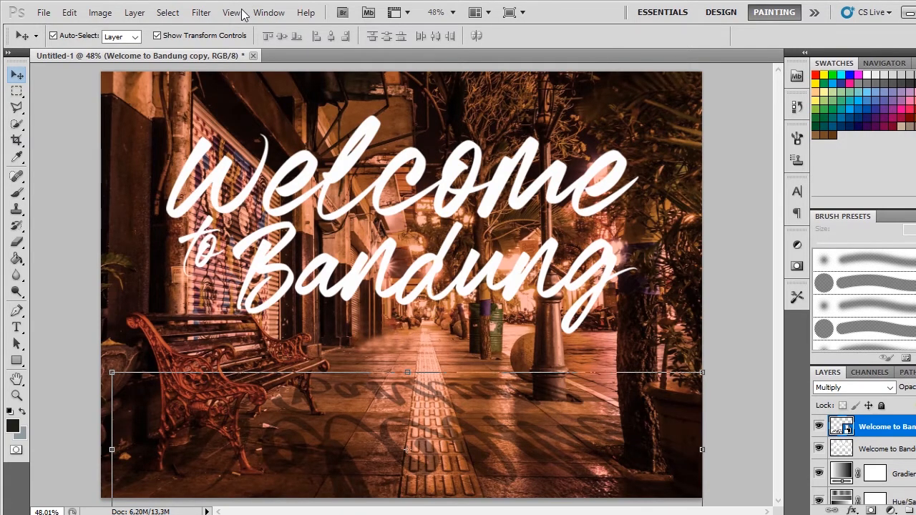
{"action": "left_click", "coordinate": [201, 12]}
{"action": "mouse_move", "coordinate": [269, 154]}
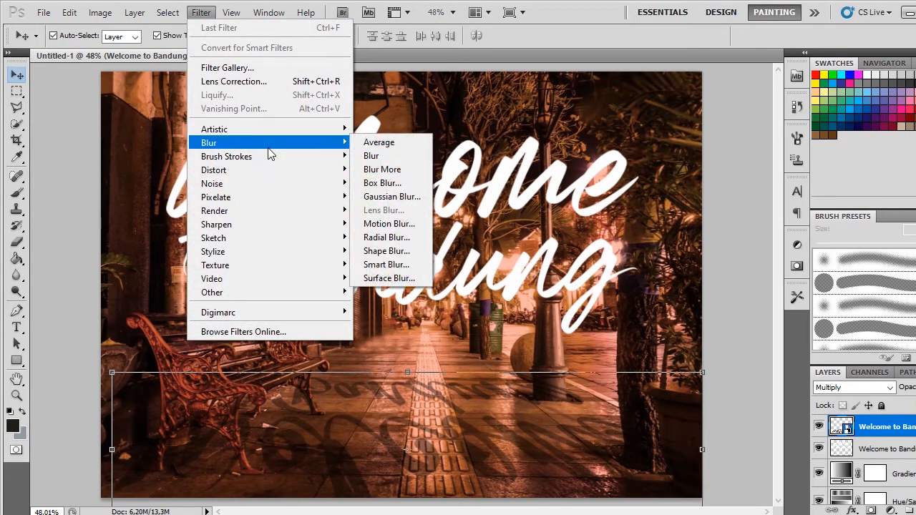
{"action": "left_click", "coordinate": [397, 196]}
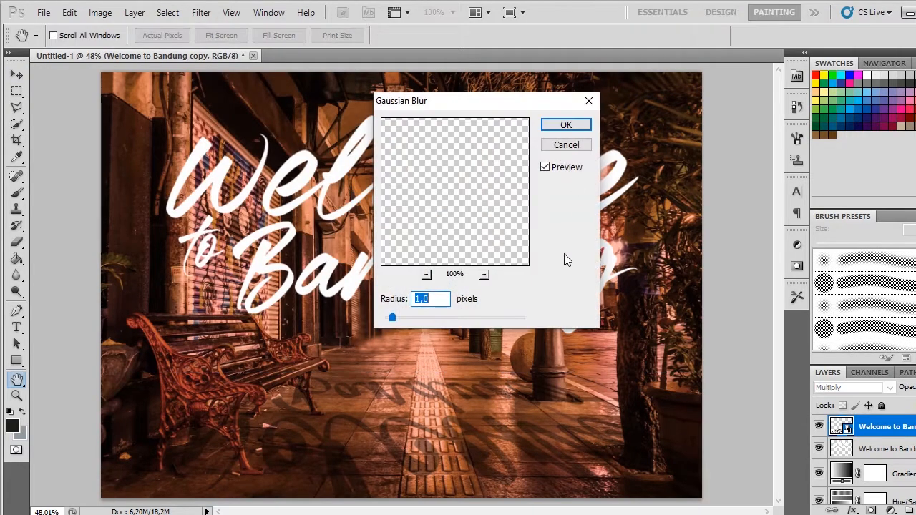
{"action": "left_click_drag", "start_coordinate": [392, 317], "coordinate": [408, 320]}
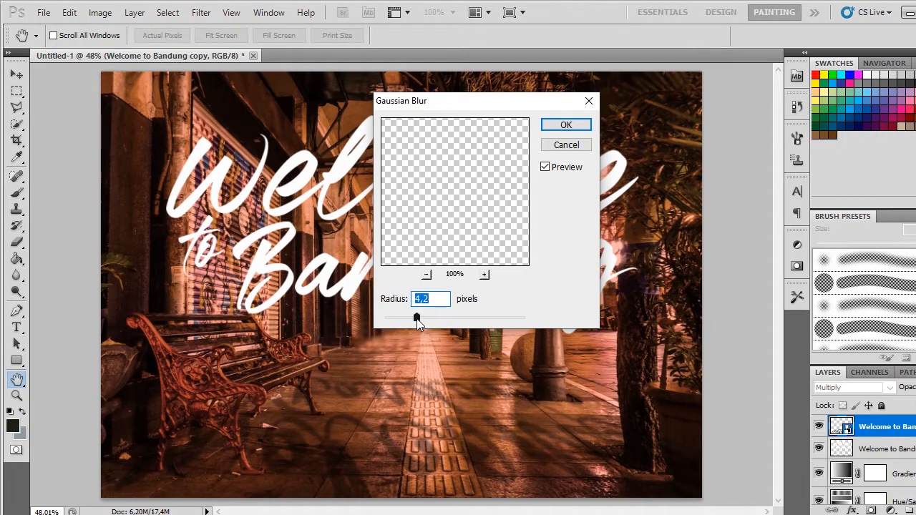
{"action": "left_click", "coordinate": [567, 124]}
{"action": "key", "text": "v"}
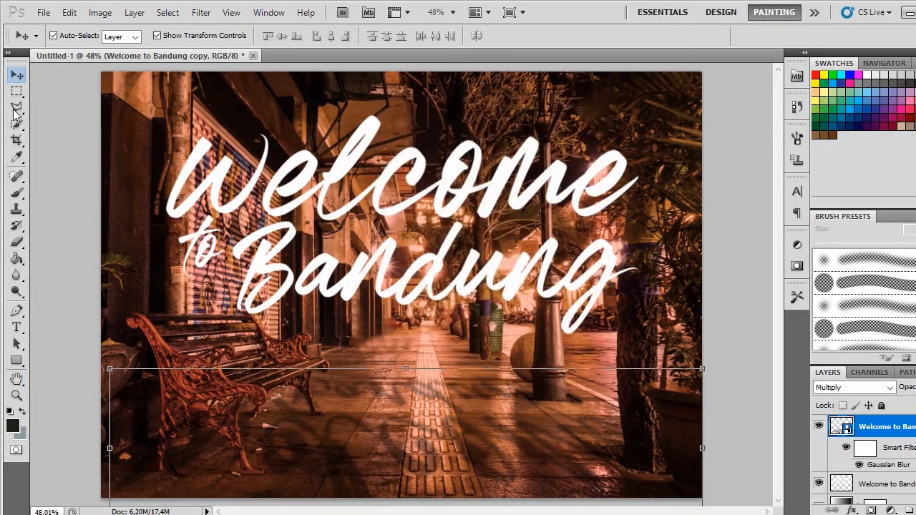
{"action": "left_click", "coordinate": [171, 125]}
{"action": "scroll", "coordinate": [500, 242], "scroll_direction": "down", "scroll_amount": 4}
{"action": "scroll", "coordinate": [508, 269], "scroll_direction": "up", "scroll_amount": 3}
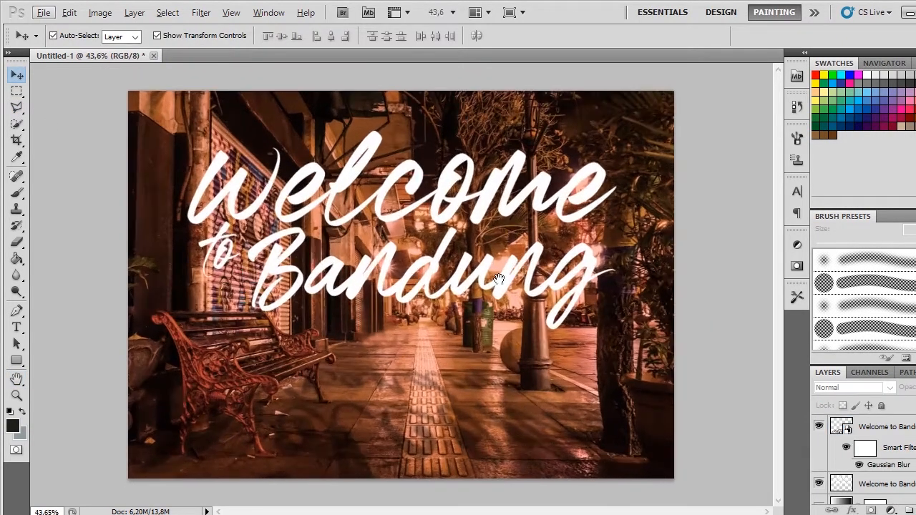
Step: Add an Outer Glow layer style to the white upright title with 45% opacity, 0% spread and 46 px size
{"action": "left_click", "coordinate": [538, 266]}
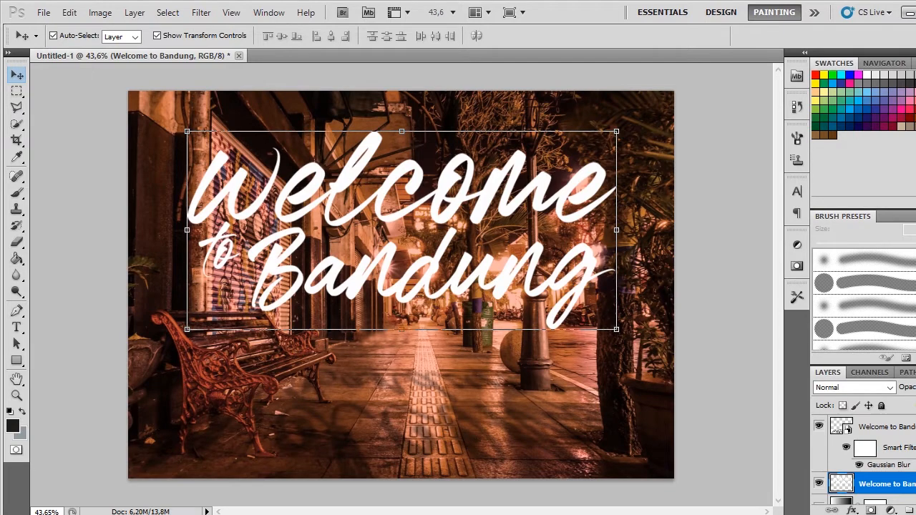
{"action": "double_click", "coordinate": [910, 485]}
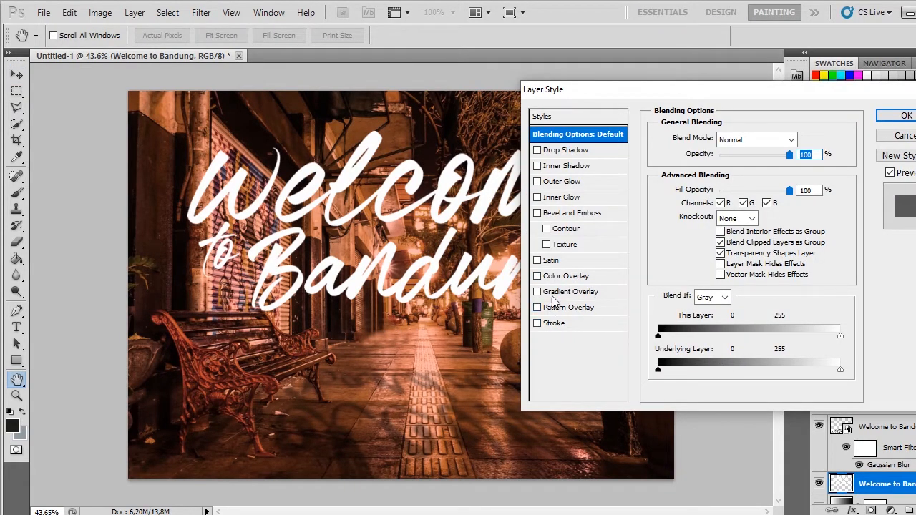
{"action": "left_click", "coordinate": [571, 183]}
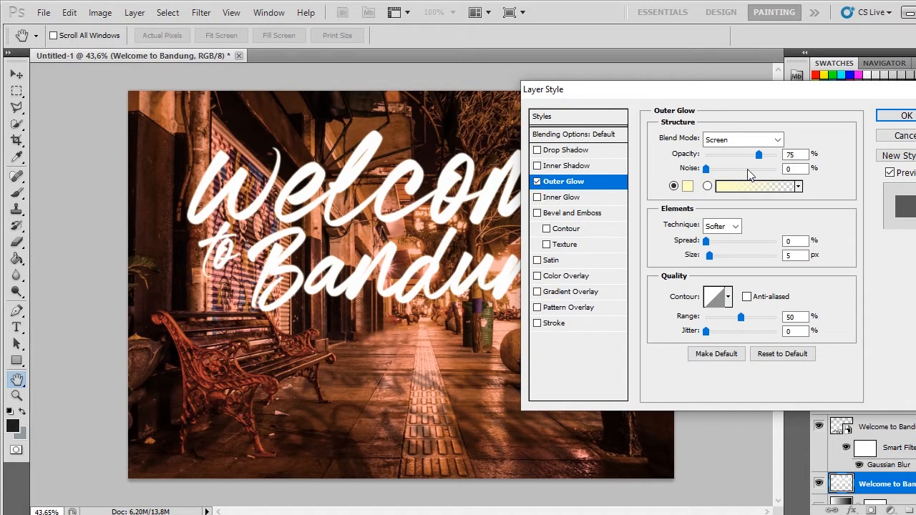
{"action": "left_click_drag", "start_coordinate": [711, 254], "coordinate": [714, 257]}
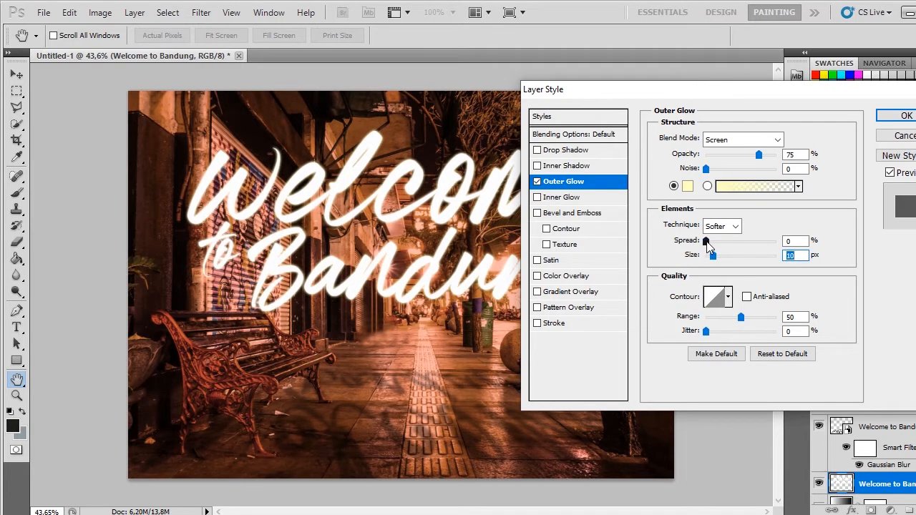
{"action": "left_click", "coordinate": [706, 241]}
{"action": "left_click_drag", "start_coordinate": [713, 256], "coordinate": [725, 261]}
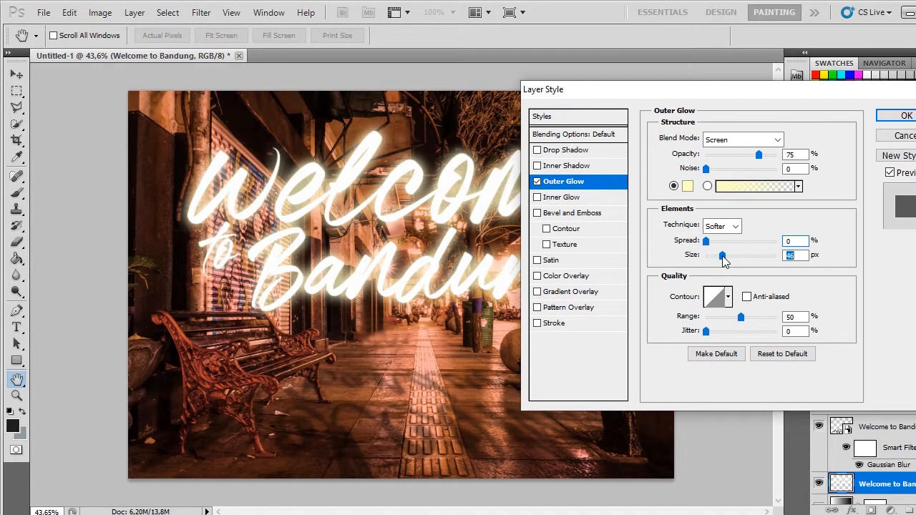
{"action": "left_click_drag", "start_coordinate": [759, 155], "coordinate": [737, 156]}
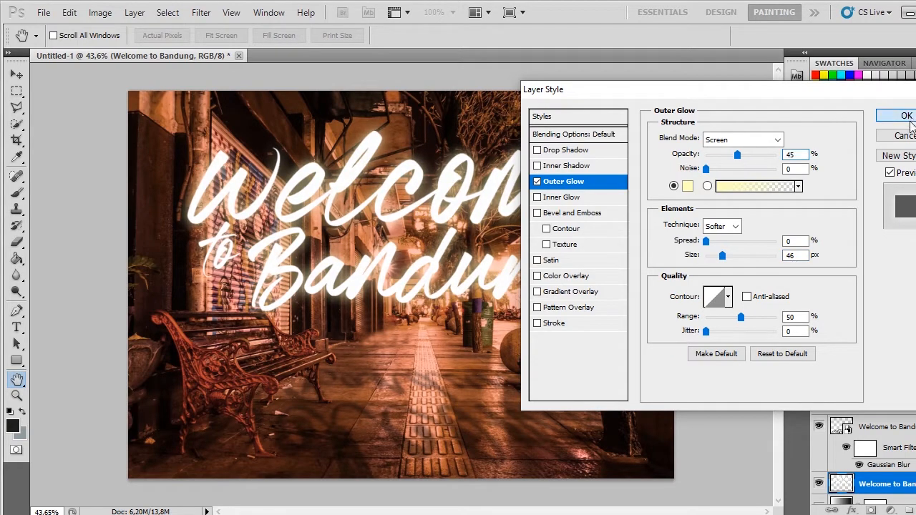
{"action": "left_click", "coordinate": [911, 122]}
{"action": "scroll", "coordinate": [625, 251], "scroll_direction": "down", "scroll_amount": 4}
{"action": "scroll", "coordinate": [498, 252], "scroll_direction": "up", "scroll_amount": 4}
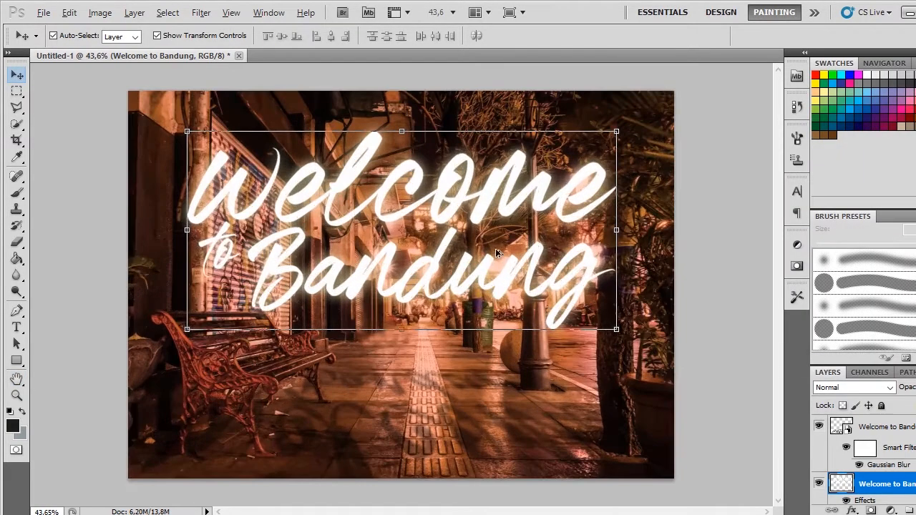
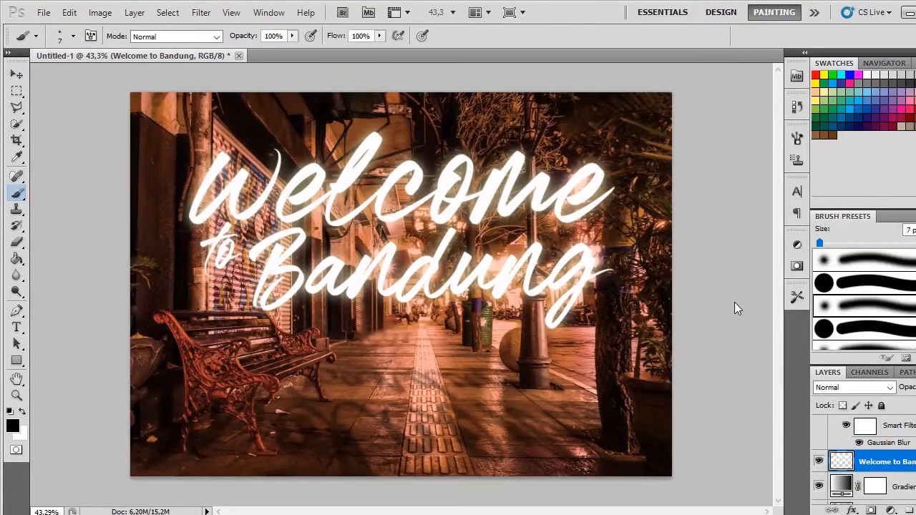
Step: Add a layer mask to the white upright "Welcome to Bandung" title layer and make the mask active
{"action": "scroll", "coordinate": [595, 257], "scroll_direction": "up", "scroll_amount": 8}
{"action": "left_click_drag", "start_coordinate": [570, 181], "coordinate": [623, 251]}
{"action": "key", "text": "v"}
{"action": "scroll", "coordinate": [460, 225], "scroll_direction": "down", "scroll_amount": 4}
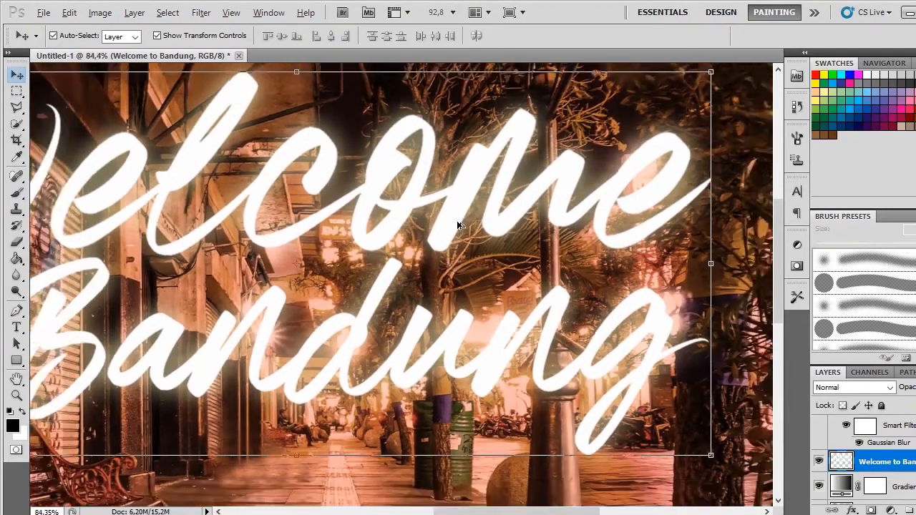
{"action": "left_click_drag", "start_coordinate": [571, 206], "coordinate": [571, 219]}
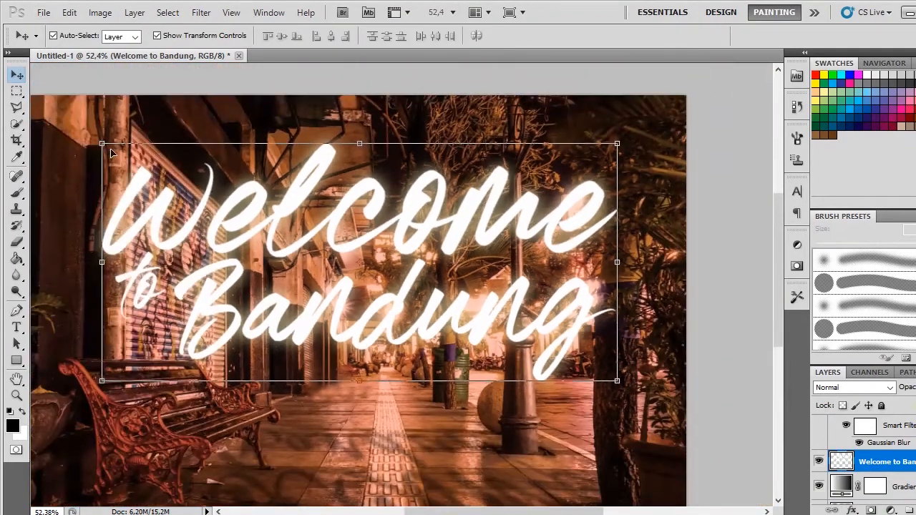
{"action": "scroll", "coordinate": [515, 217], "scroll_direction": "up", "scroll_amount": 7}
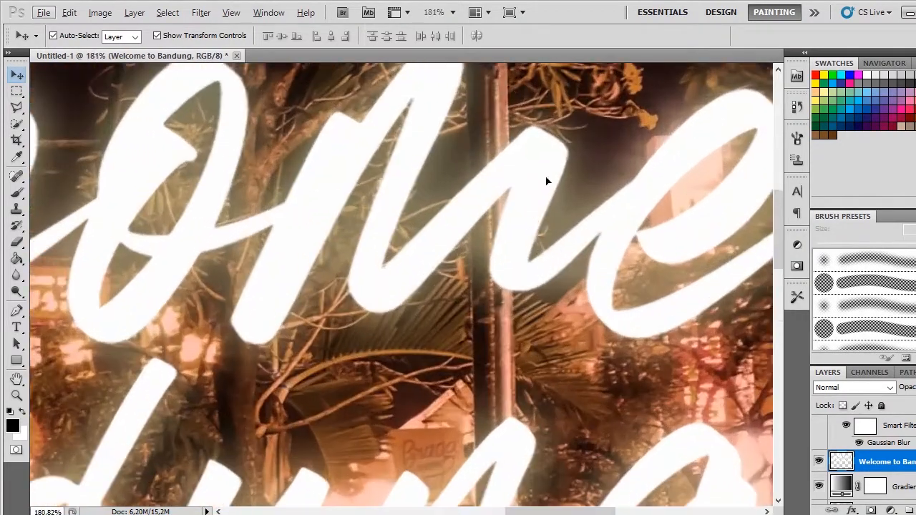
{"action": "left_click_drag", "start_coordinate": [548, 179], "coordinate": [550, 221]}
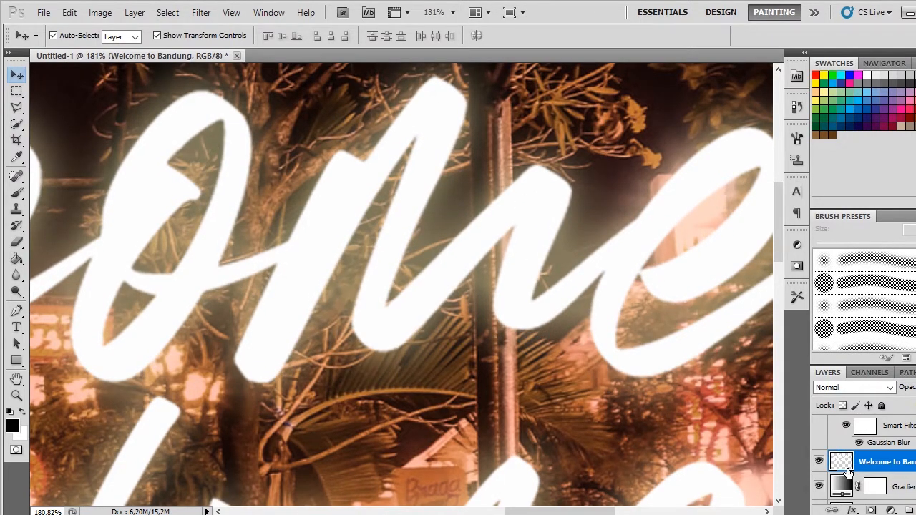
{"action": "left_click", "coordinate": [870, 510]}
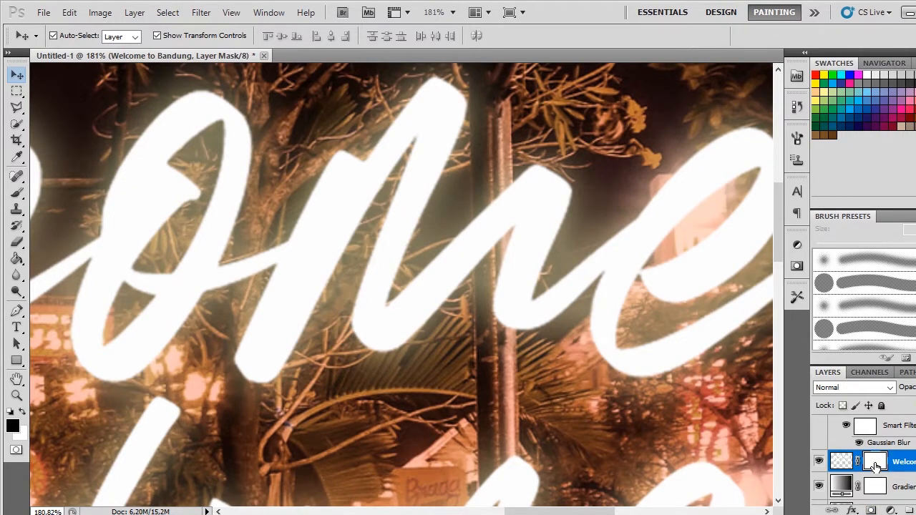
{"action": "double_click", "coordinate": [875, 467]}
{"action": "left_click", "coordinate": [564, 201]}
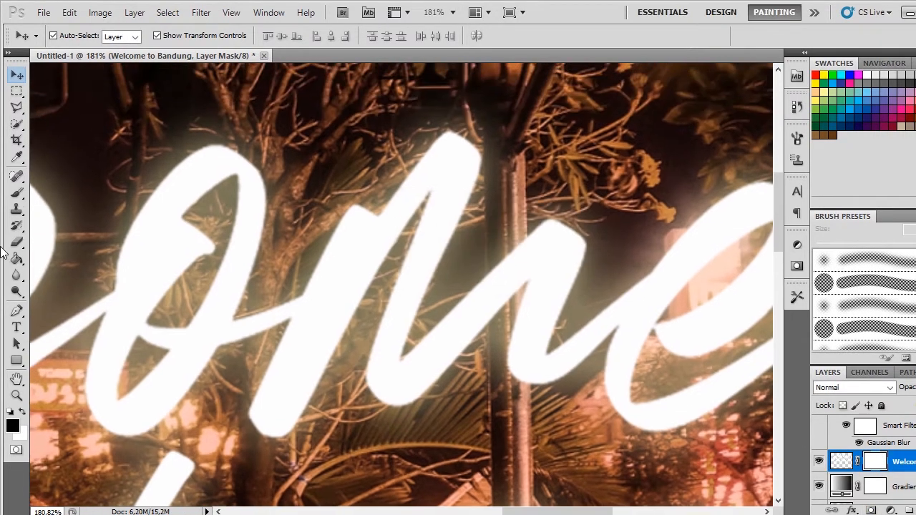
Step: Paint black on the title mask with a 7 px brush so the lamp post passes in front of the "m" in Welcome
{"action": "left_click", "coordinate": [16, 195]}
{"action": "scroll", "coordinate": [528, 348], "scroll_direction": "up", "scroll_amount": 7}
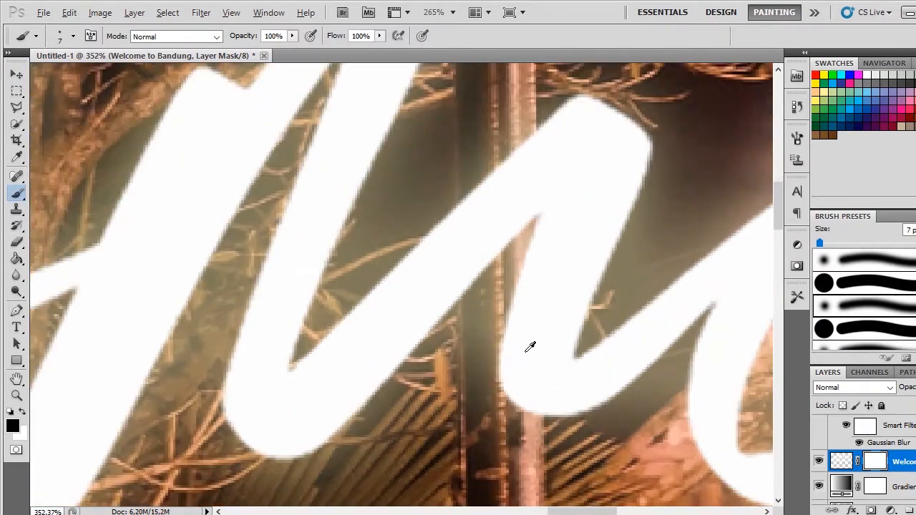
{"action": "left_click_drag", "start_coordinate": [528, 258], "coordinate": [514, 382]}
{"action": "left_click_drag", "start_coordinate": [482, 290], "coordinate": [479, 364]}
{"action": "left_click_drag", "start_coordinate": [479, 289], "coordinate": [476, 401]}
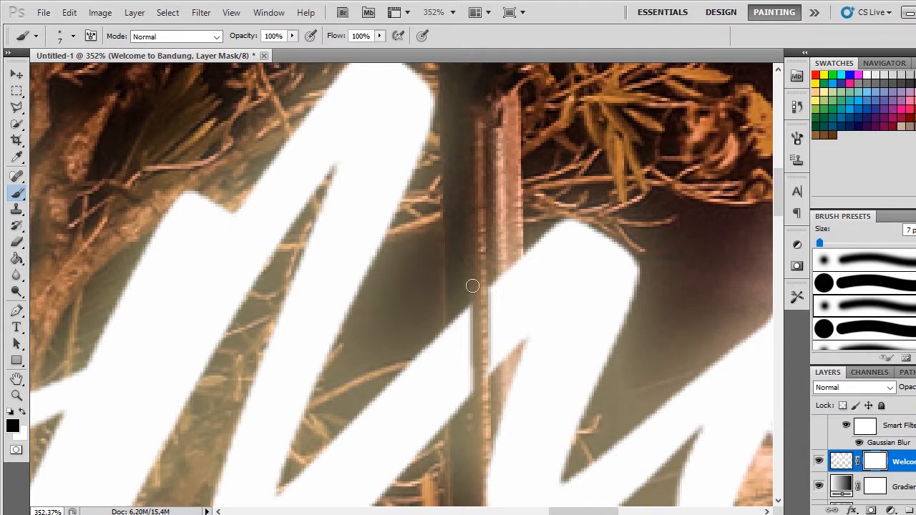
{"action": "mouse_move", "coordinate": [473, 287]}
{"action": "left_mouse_down"}
{"action": "mouse_move", "coordinate": [473, 414]}
{"action": "mouse_move", "coordinate": [465, 288]}
{"action": "mouse_move", "coordinate": [467, 418]}
{"action": "mouse_move", "coordinate": [463, 293]}
{"action": "mouse_move", "coordinate": [462, 422]}
{"action": "left_mouse_up"}
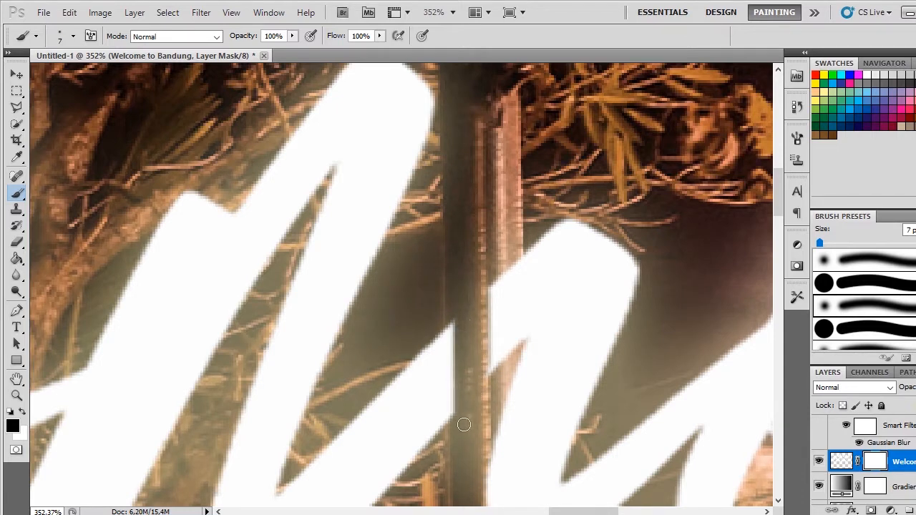
{"action": "left_click_drag", "start_coordinate": [462, 307], "coordinate": [460, 429]}
{"action": "left_click_drag", "start_coordinate": [454, 307], "coordinate": [459, 423]}
{"action": "left_click_drag", "start_coordinate": [458, 337], "coordinate": [463, 439]}
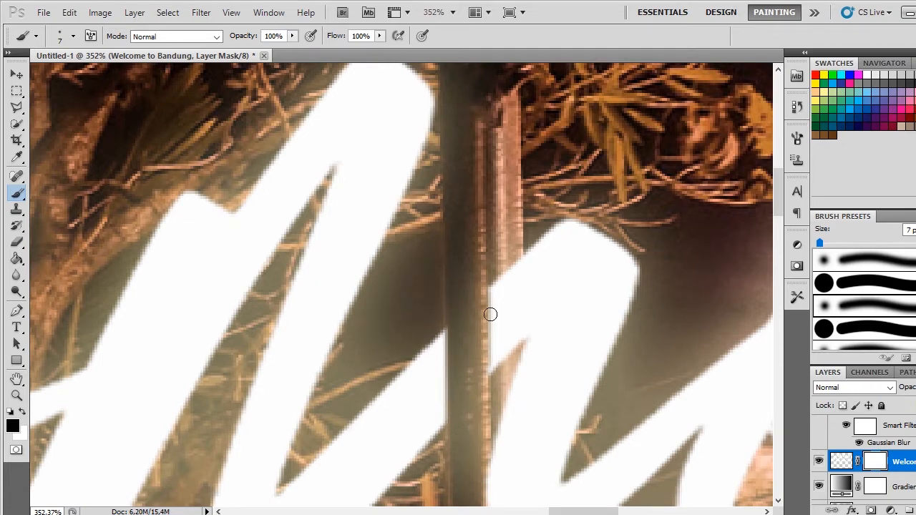
{"action": "left_click_drag", "start_coordinate": [492, 263], "coordinate": [492, 396]}
{"action": "left_click_drag", "start_coordinate": [504, 241], "coordinate": [501, 357]}
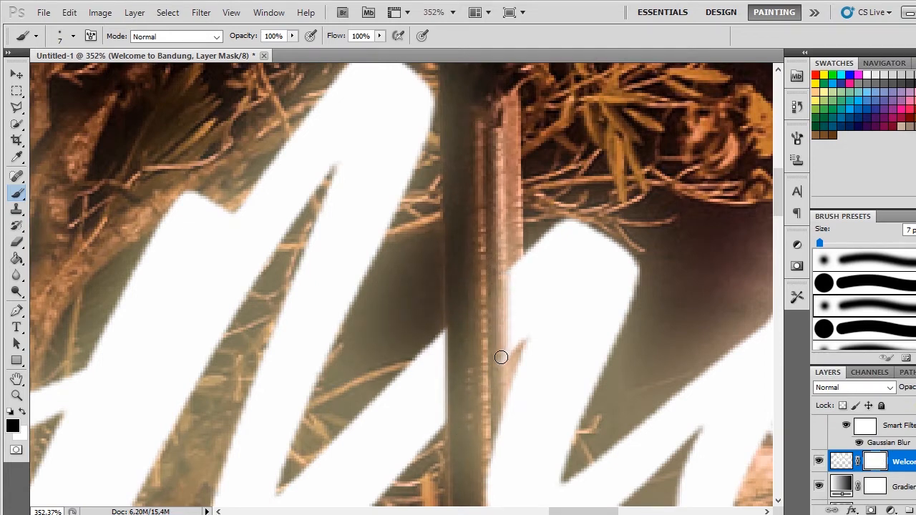
Step: Refine the mask along the lit edge of the lamp post where it crosses the "m" in Welcome
{"action": "scroll", "coordinate": [524, 431], "scroll_direction": "down", "scroll_amount": 5}
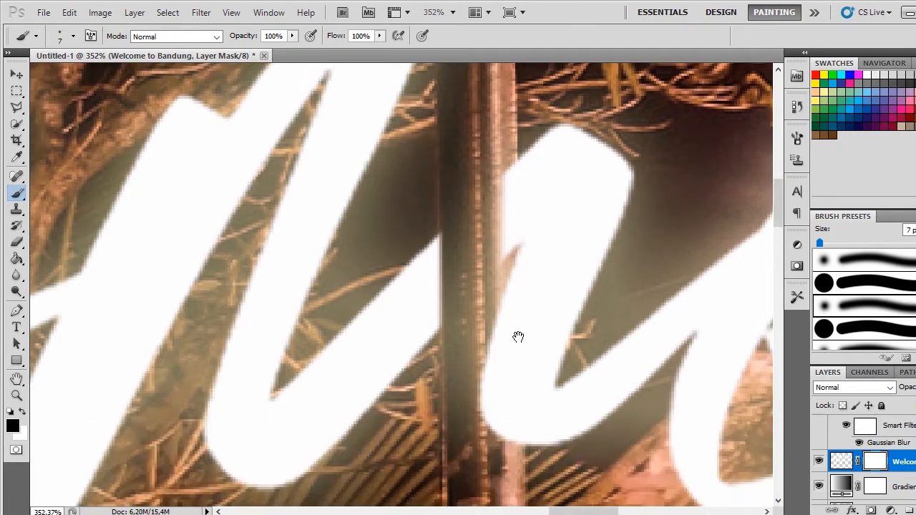
{"action": "left_click_drag", "start_coordinate": [491, 244], "coordinate": [494, 305]}
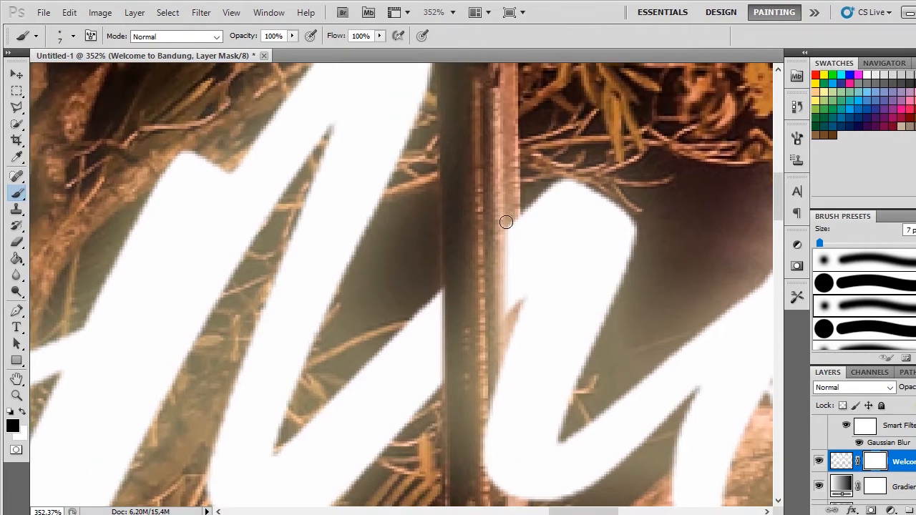
{"action": "left_click_drag", "start_coordinate": [505, 219], "coordinate": [495, 316]}
{"action": "mouse_move", "coordinate": [507, 220]}
{"action": "left_mouse_down"}
{"action": "mouse_move", "coordinate": [503, 311]}
{"action": "mouse_move", "coordinate": [512, 217]}
{"action": "mouse_move", "coordinate": [507, 305]}
{"action": "left_mouse_up"}
{"action": "scroll", "coordinate": [503, 221], "scroll_direction": "down", "scroll_amount": 2}
{"action": "scroll", "coordinate": [499, 287], "scroll_direction": "down", "scroll_amount": 5}
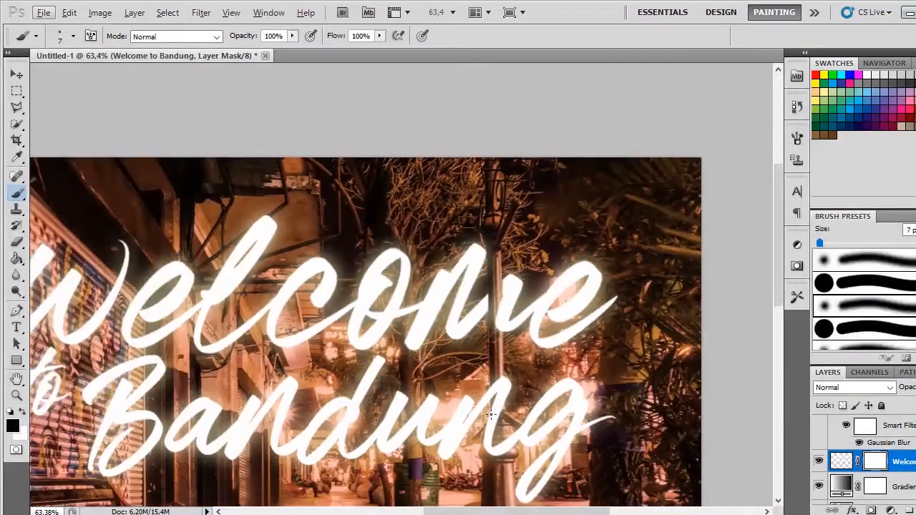
{"action": "left_click_drag", "start_coordinate": [491, 413], "coordinate": [539, 270]}
{"action": "scroll", "coordinate": [567, 233], "scroll_direction": "up", "scroll_amount": 5}
{"action": "scroll", "coordinate": [542, 266], "scroll_direction": "down", "scroll_amount": 1}
{"action": "scroll", "coordinate": [578, 286], "scroll_direction": "up", "scroll_amount": 4}
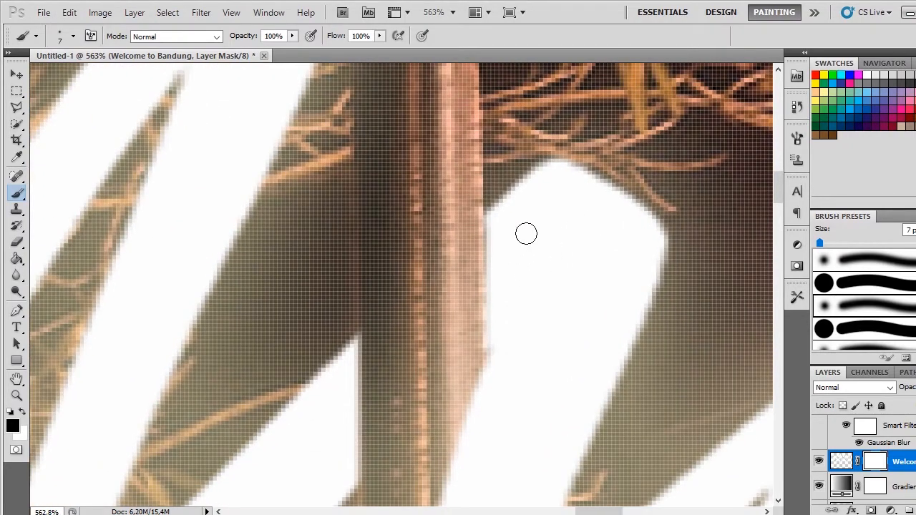
{"action": "key", "text": "x"}
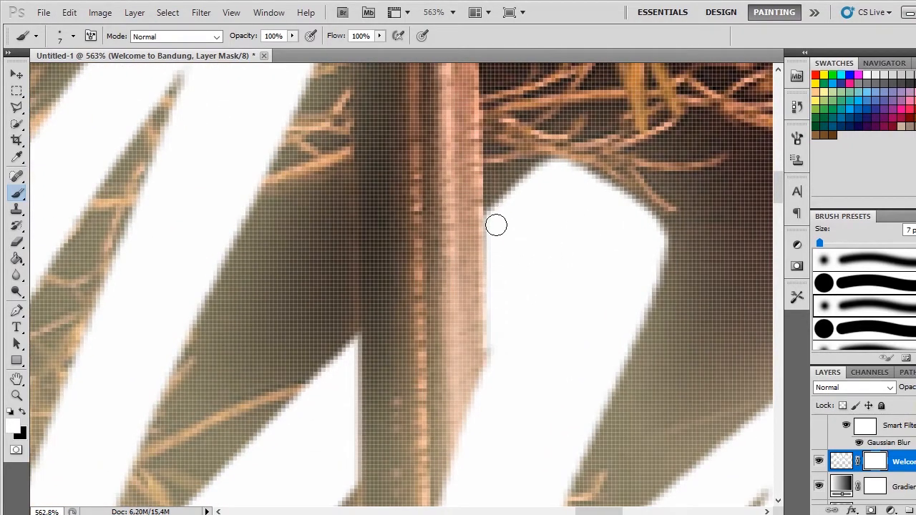
{"action": "scroll", "coordinate": [575, 312], "scroll_direction": "down", "scroll_amount": 4}
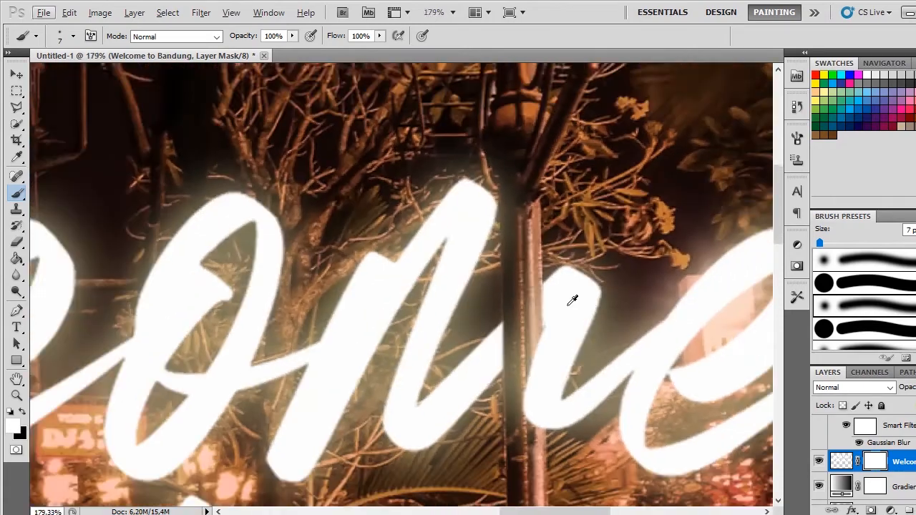
Step: Mask the second "n" of Bandung in black along the dark side of the lamp post, undoing and redoing the first stroke
{"action": "scroll", "coordinate": [572, 301], "scroll_direction": "down", "scroll_amount": 5}
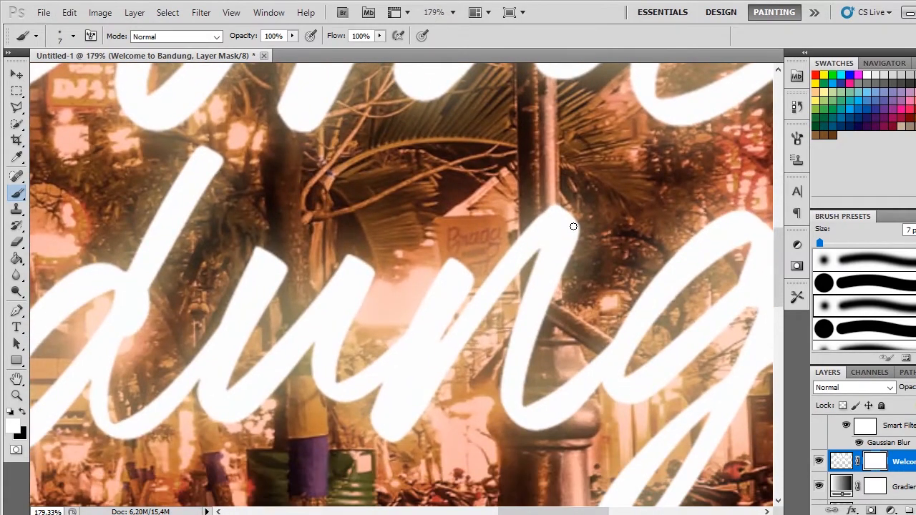
{"action": "scroll", "coordinate": [573, 226], "scroll_direction": "down", "scroll_amount": 2}
{"action": "scroll", "coordinate": [571, 243], "scroll_direction": "up", "scroll_amount": 4}
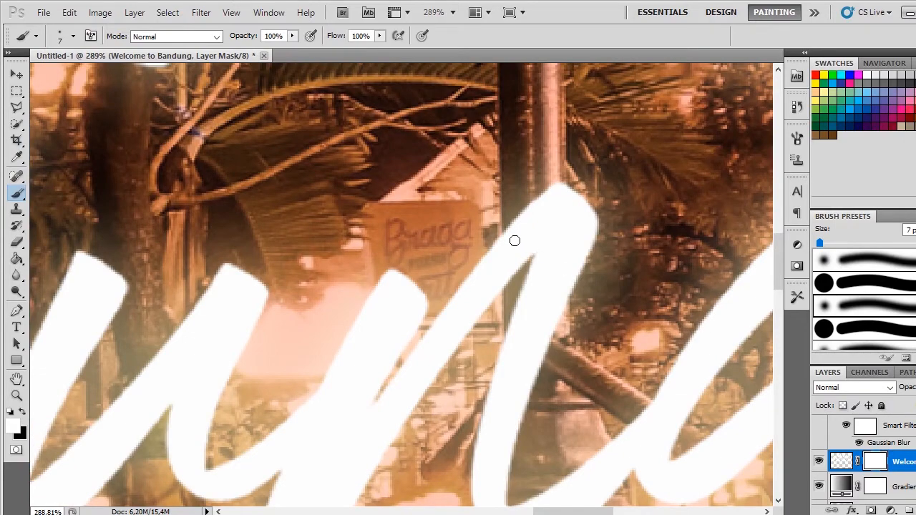
{"action": "scroll", "coordinate": [514, 240], "scroll_direction": "up", "scroll_amount": 2}
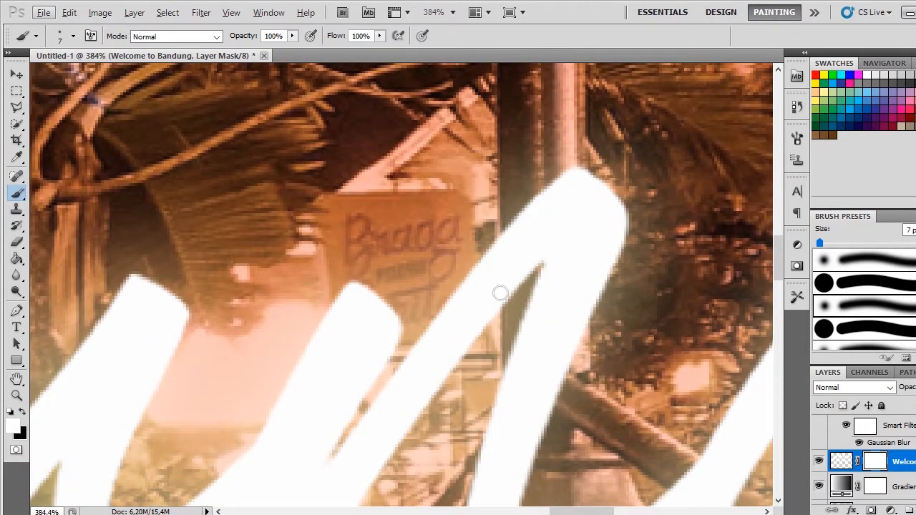
{"action": "key", "text": "x"}
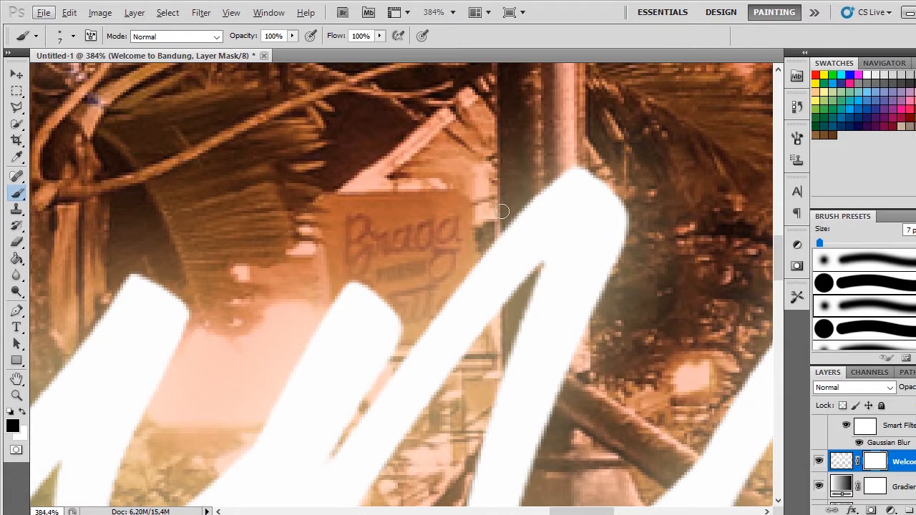
{"action": "key", "text": "x"}
{"action": "key", "text": "x"}
{"action": "mouse_move", "coordinate": [505, 236]}
{"action": "left_mouse_down"}
{"action": "mouse_move", "coordinate": [506, 292]}
{"action": "mouse_move", "coordinate": [512, 281]}
{"action": "left_mouse_up"}
{"action": "key", "text": "ctrl+z"}
{"action": "mouse_move", "coordinate": [511, 208]}
{"action": "left_mouse_down"}
{"action": "mouse_move", "coordinate": [517, 296]}
{"action": "mouse_move", "coordinate": [512, 223]}
{"action": "mouse_move", "coordinate": [511, 297]}
{"action": "left_mouse_up"}
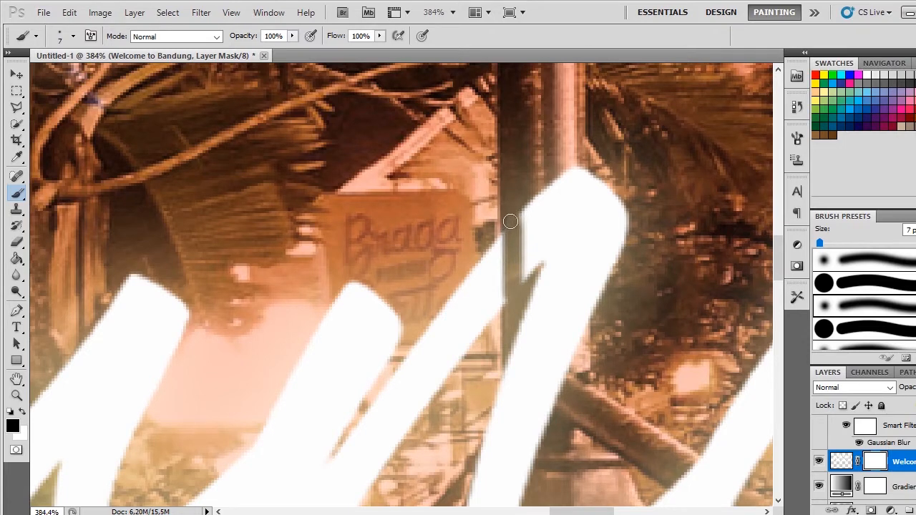
{"action": "left_click_drag", "start_coordinate": [509, 221], "coordinate": [512, 301]}
Step: Extend the black mask strokes across the upper arch of the "n" to uncover the lamp post up to its lit edge
{"action": "left_click_drag", "start_coordinate": [522, 194], "coordinate": [522, 278]}
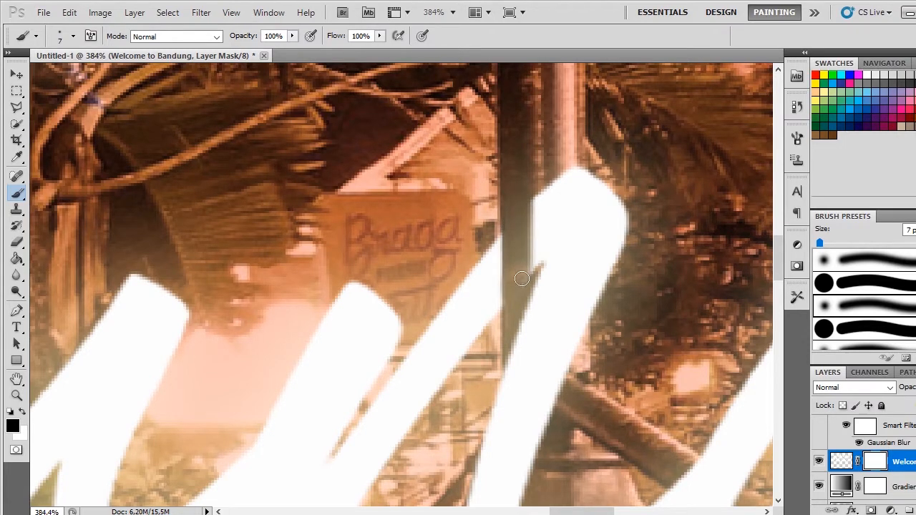
{"action": "left_click_drag", "start_coordinate": [527, 179], "coordinate": [526, 270]}
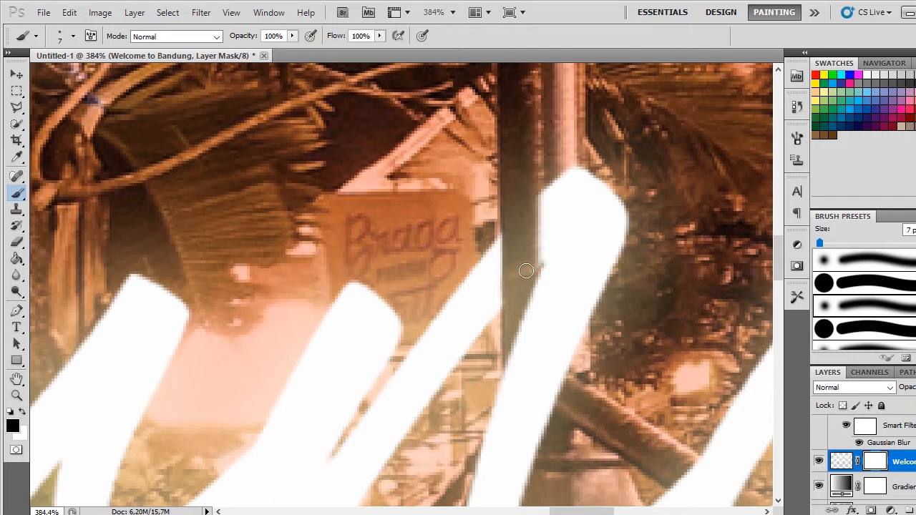
{"action": "left_click_drag", "start_coordinate": [542, 174], "coordinate": [530, 254]}
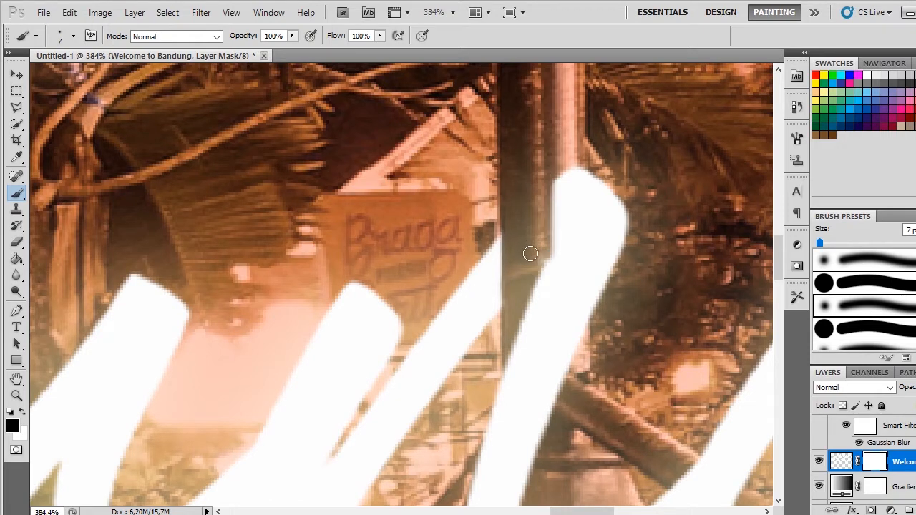
{"action": "left_click_drag", "start_coordinate": [547, 165], "coordinate": [543, 246]}
{"action": "mouse_move", "coordinate": [546, 180]}
{"action": "left_mouse_down"}
{"action": "mouse_move", "coordinate": [568, 179]}
{"action": "mouse_move", "coordinate": [541, 234]}
{"action": "mouse_move", "coordinate": [562, 177]}
{"action": "mouse_move", "coordinate": [562, 208]}
{"action": "left_mouse_up"}
{"action": "mouse_move", "coordinate": [565, 162]}
{"action": "left_mouse_down"}
{"action": "mouse_move", "coordinate": [561, 231]}
{"action": "mouse_move", "coordinate": [563, 191]}
{"action": "mouse_move", "coordinate": [548, 247]}
{"action": "mouse_move", "coordinate": [557, 227]}
{"action": "left_mouse_up"}
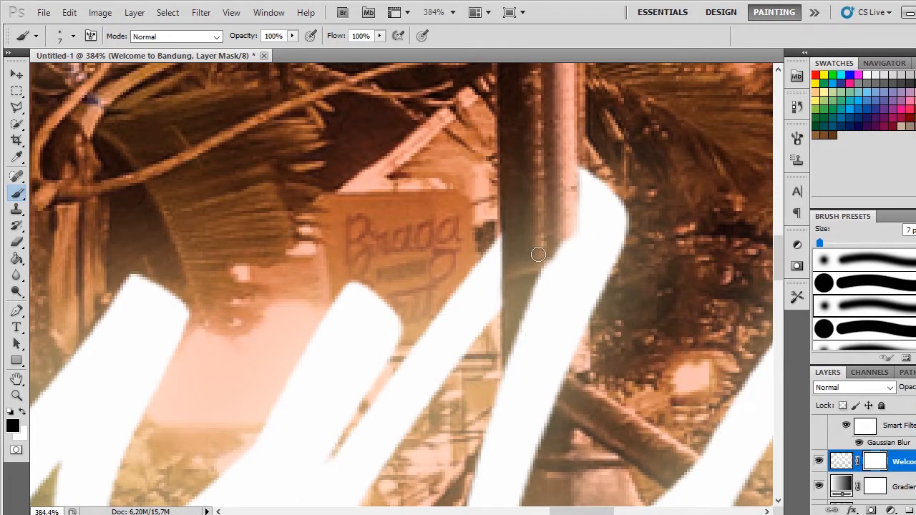
Step: Examine the masked lamp post overlap on the "n" of Bandung up close and in the whole composition
{"action": "scroll", "coordinate": [556, 224], "scroll_direction": "down", "scroll_amount": 1}
{"action": "scroll", "coordinate": [557, 225], "scroll_direction": "down", "scroll_amount": 3}
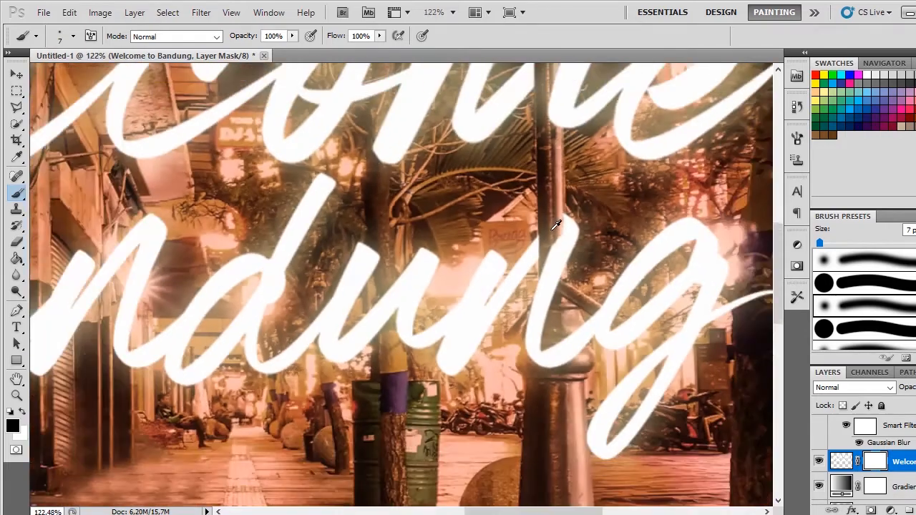
{"action": "scroll", "coordinate": [561, 227], "scroll_direction": "up", "scroll_amount": 3}
{"action": "scroll", "coordinate": [563, 229], "scroll_direction": "up", "scroll_amount": 3}
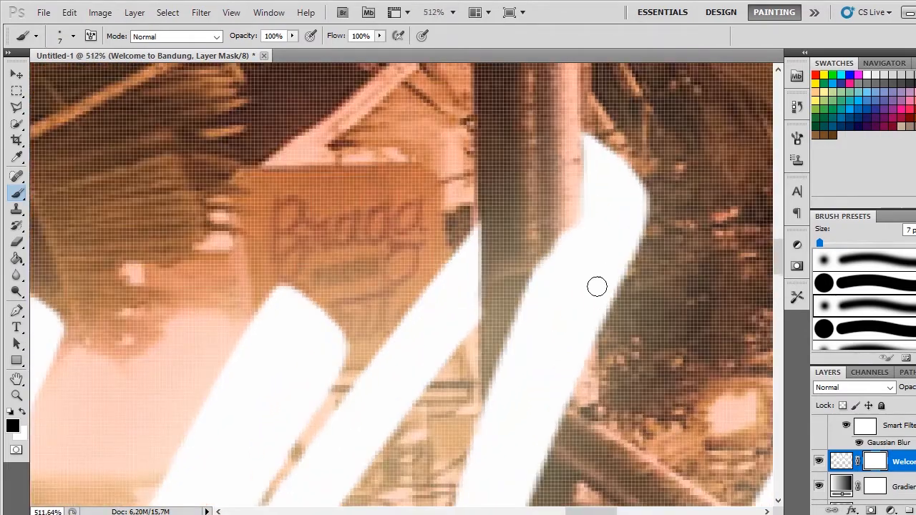
{"action": "key", "text": "x"}
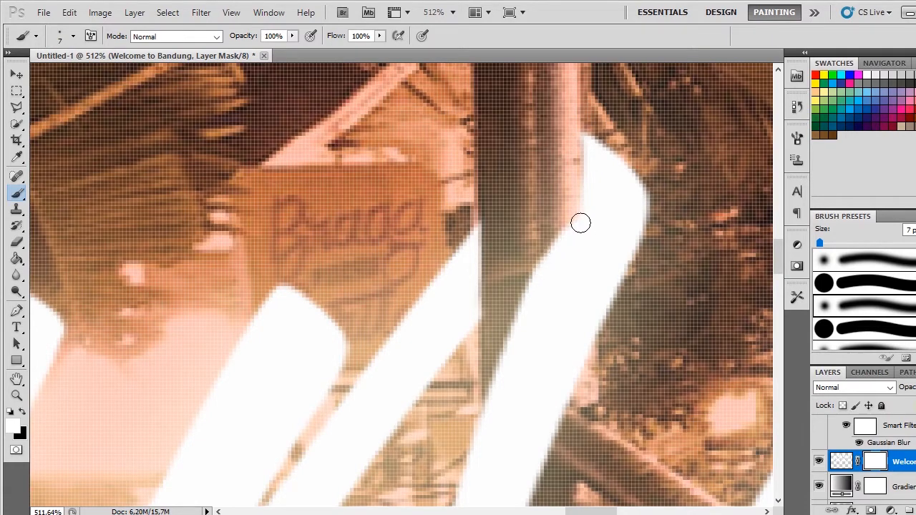
{"action": "scroll", "coordinate": [588, 282], "scroll_direction": "down", "scroll_amount": 3}
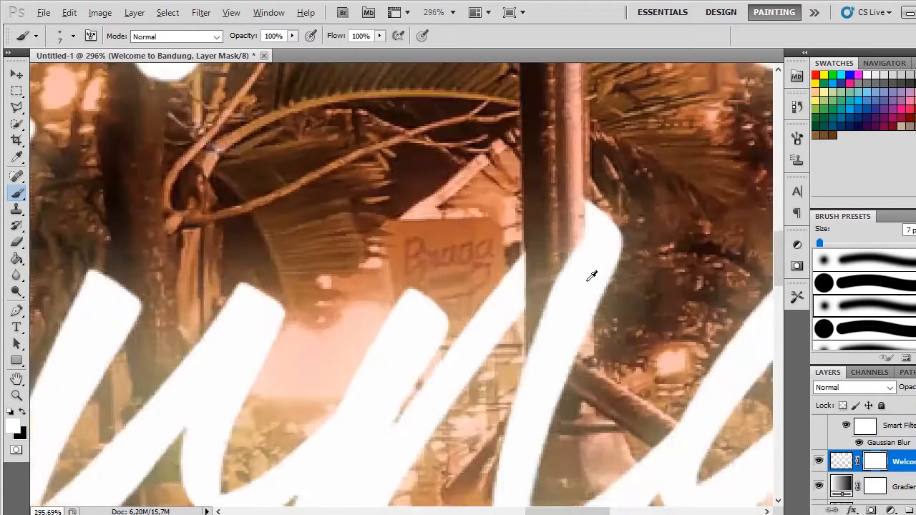
{"action": "scroll", "coordinate": [591, 276], "scroll_direction": "down", "scroll_amount": 6}
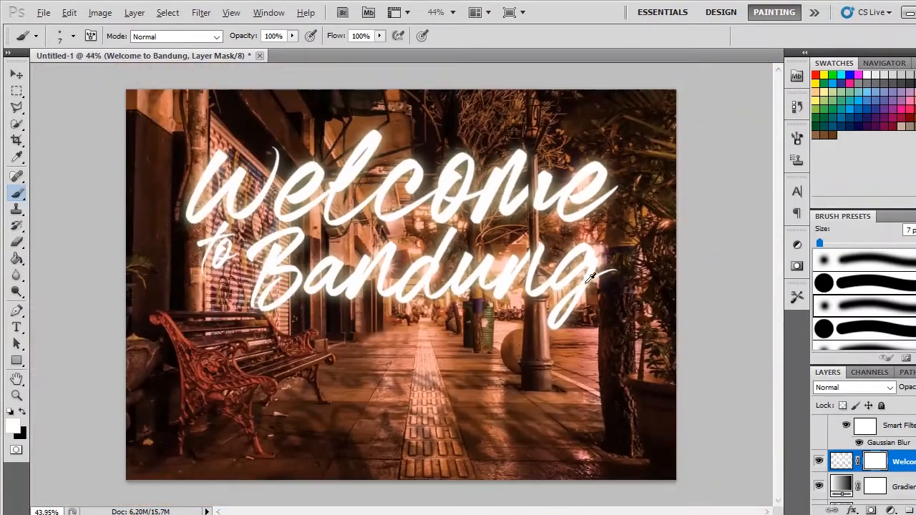
{"action": "key", "text": "alt"}
Step: Unlink the mask from the white title layer and scale only the title artwork proportionally to 95.80%
{"action": "left_click", "coordinate": [17, 75]}
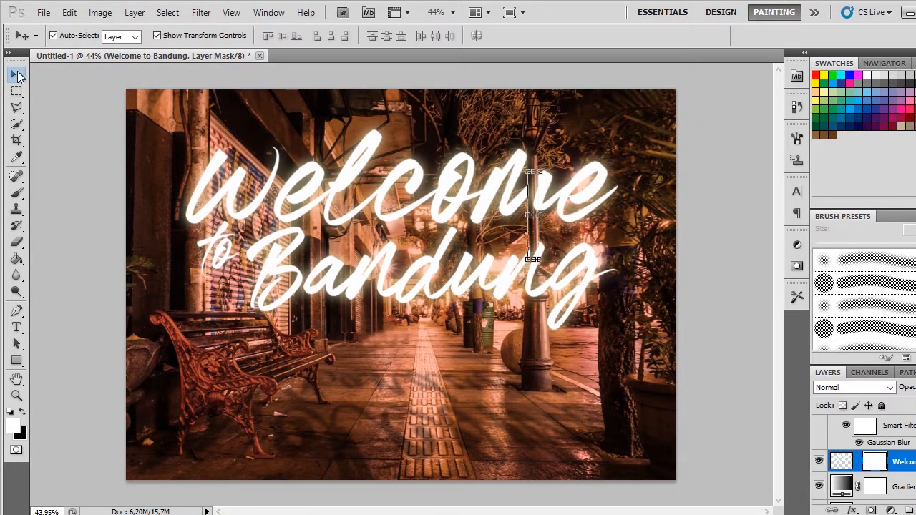
{"action": "left_click", "coordinate": [840, 462]}
{"action": "left_click_drag", "start_coordinate": [620, 332], "coordinate": [625, 304]}
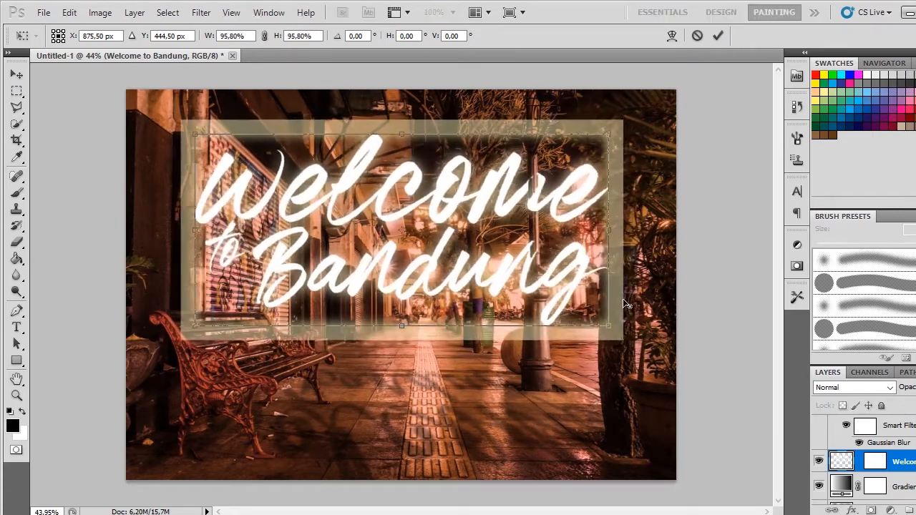
{"action": "key", "text": "Return"}
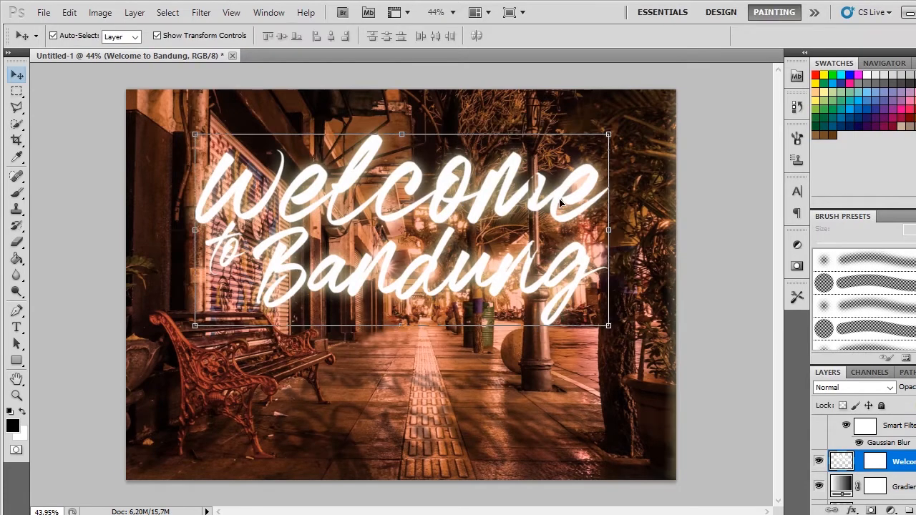
{"action": "left_click", "coordinate": [572, 391]}
{"action": "scroll", "coordinate": [552, 312], "scroll_direction": "down", "scroll_amount": 1}
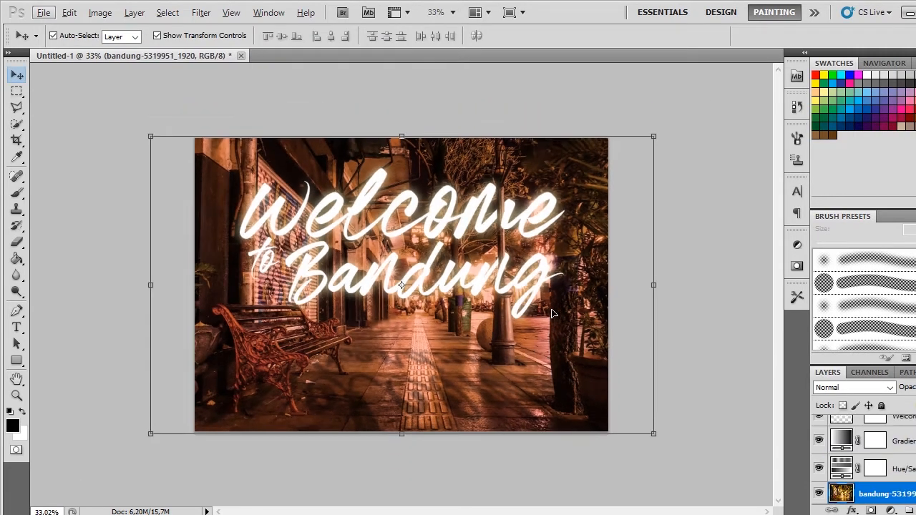
Step: Deselect the photo layer, switch to the Opera browser and search Google Images for "cool postcard"
{"action": "left_click", "coordinate": [687, 172]}
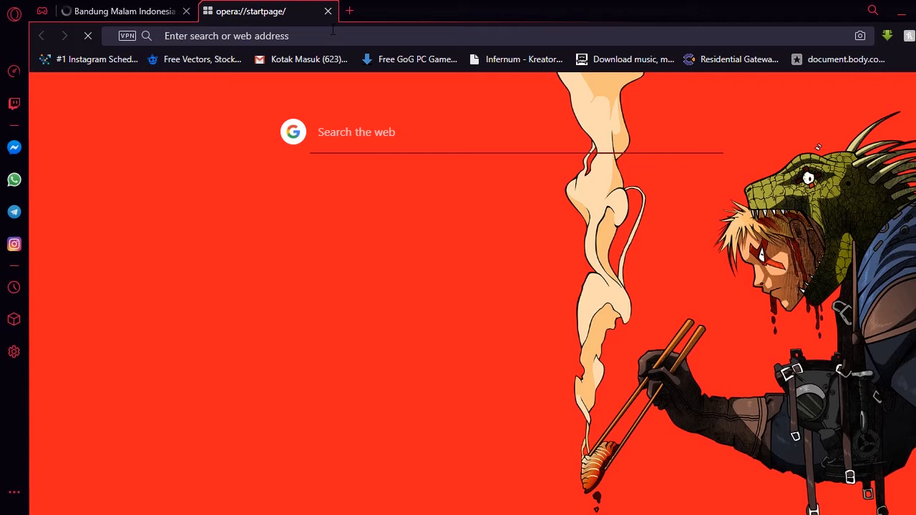
{"action": "type", "text": "cool "}
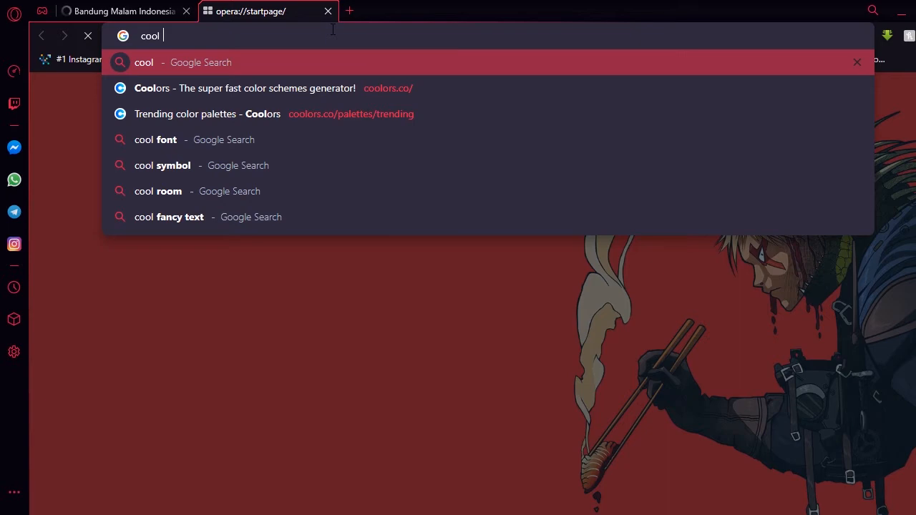
{"action": "type", "text": "postcard"}
{"action": "key", "text": "Return"}
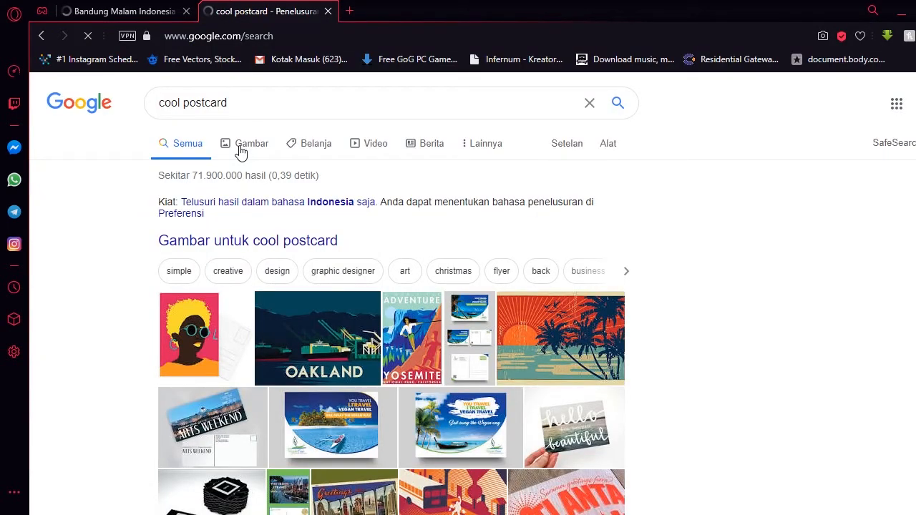
{"action": "left_click", "coordinate": [240, 146]}
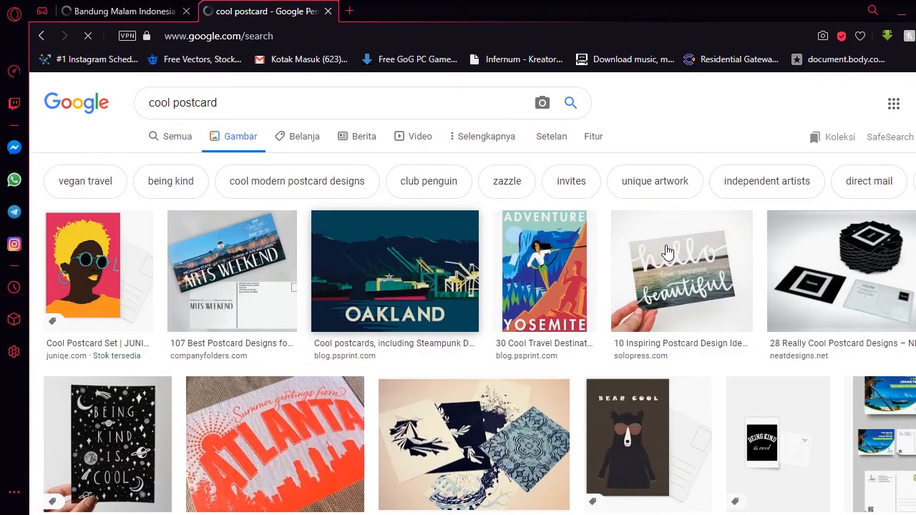
Step: Browse the postcard image results, previewing the PSD Templates Blog postcard templates and the green-framed Vegan Travel postcard entry
{"action": "scroll", "coordinate": [666, 252], "scroll_direction": "down", "scroll_amount": 6}
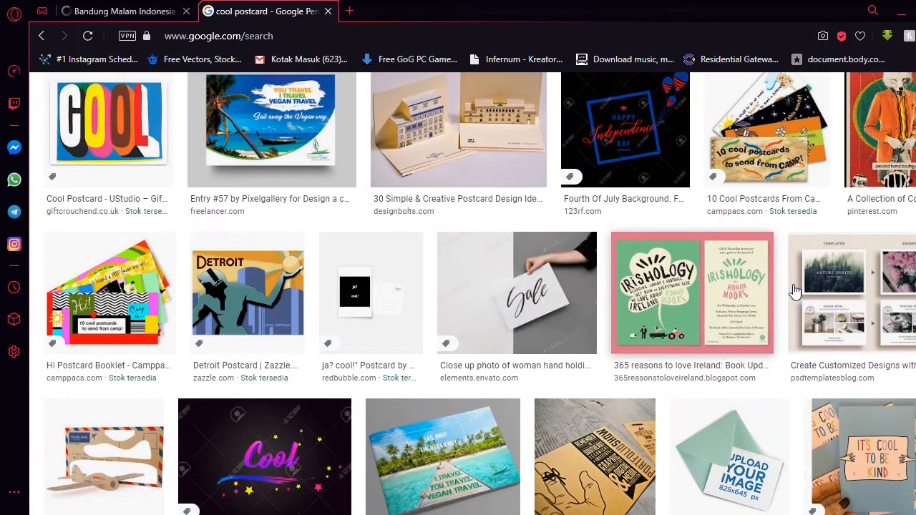
{"action": "left_click", "coordinate": [794, 291]}
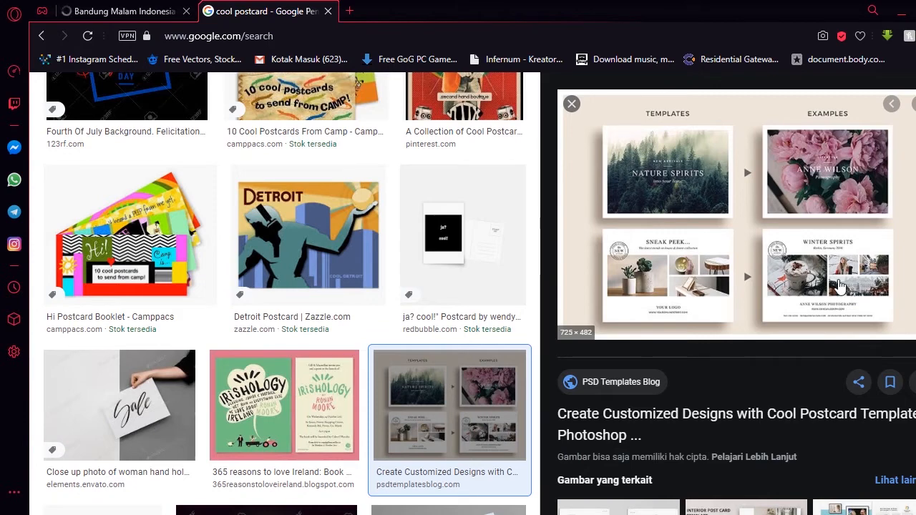
{"action": "scroll", "coordinate": [850, 269], "scroll_direction": "down", "scroll_amount": 3}
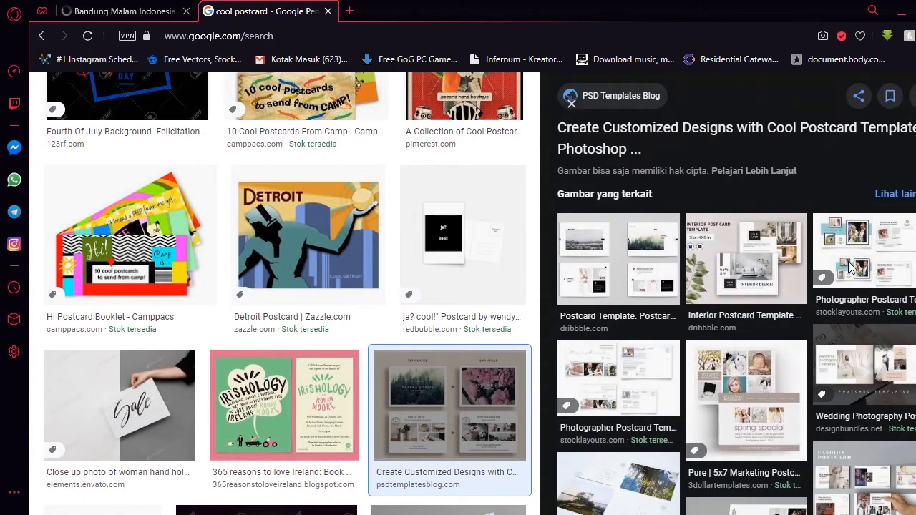
{"action": "scroll", "coordinate": [850, 269], "scroll_direction": "up", "scroll_amount": 3}
{"action": "scroll", "coordinate": [849, 267], "scroll_direction": "down", "scroll_amount": 4}
{"action": "scroll", "coordinate": [402, 306], "scroll_direction": "down", "scroll_amount": 5}
{"action": "scroll", "coordinate": [402, 306], "scroll_direction": "down", "scroll_amount": 5}
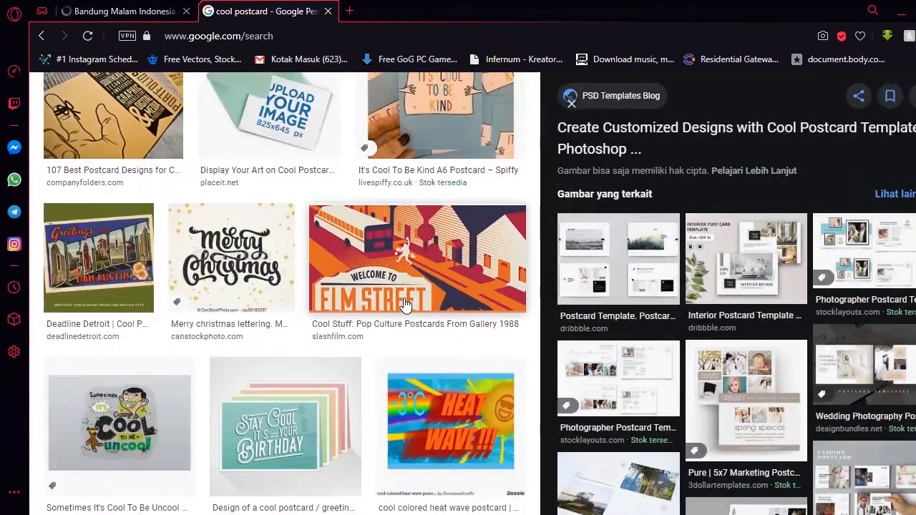
{"action": "scroll", "coordinate": [404, 305], "scroll_direction": "down", "scroll_amount": 5}
{"action": "scroll", "coordinate": [405, 306], "scroll_direction": "down", "scroll_amount": 5}
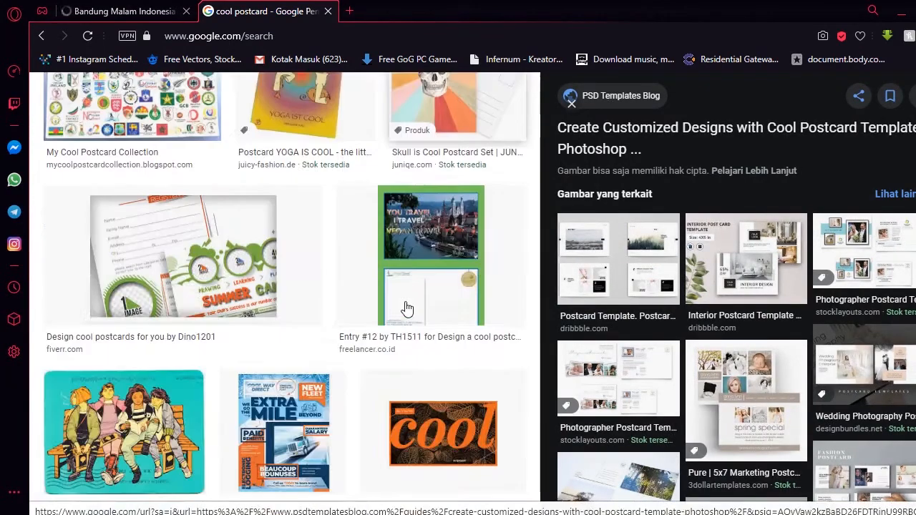
{"action": "left_click", "coordinate": [412, 279]}
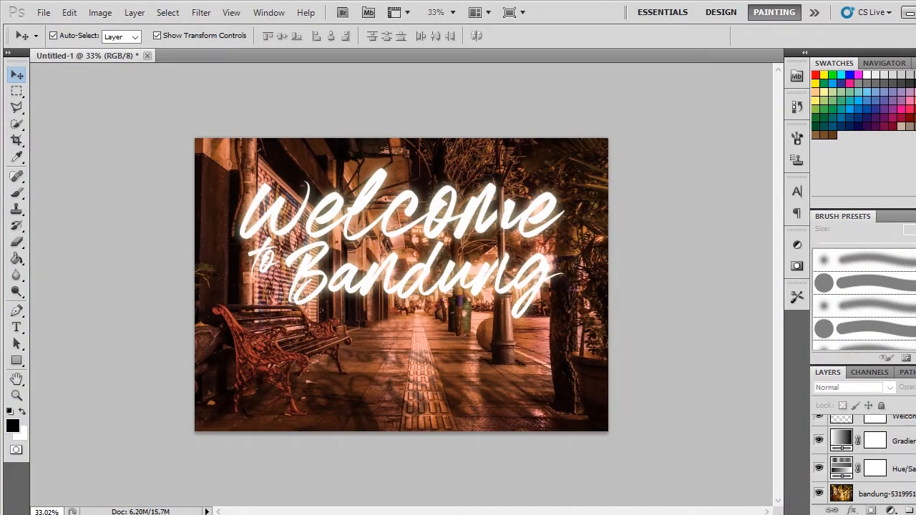
Step: Check the Bandung composition in Photoshop against the Vegan Travel reference and look through more postcard results in the browser
{"action": "scroll", "coordinate": [864, 458], "scroll_direction": "up", "scroll_amount": 3}
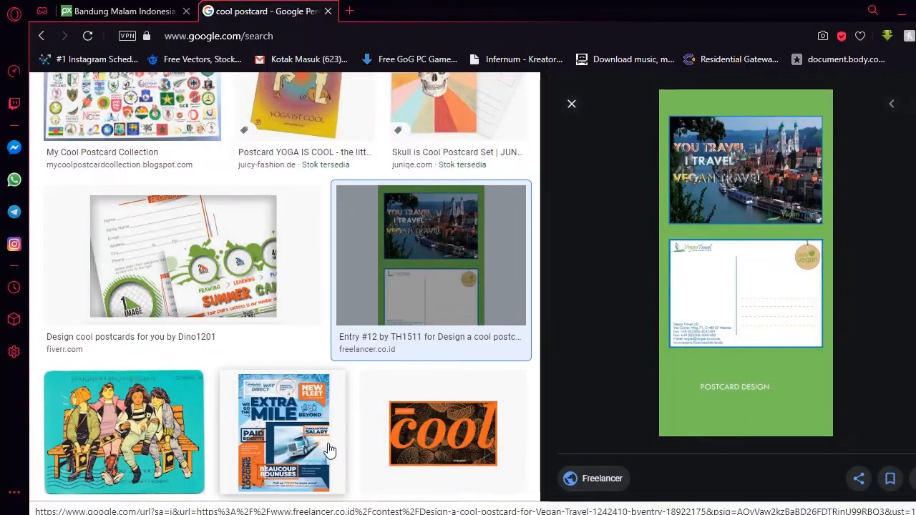
{"action": "scroll", "coordinate": [315, 444], "scroll_direction": "down", "scroll_amount": 5}
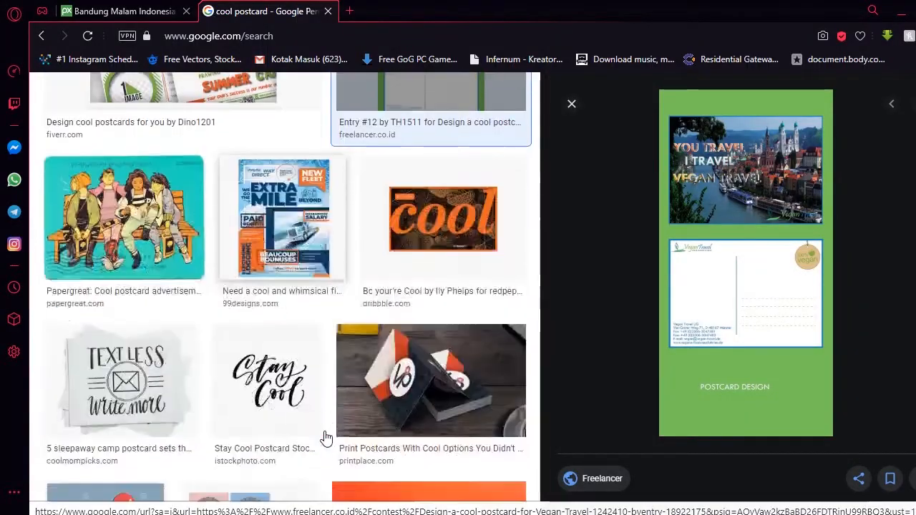
{"action": "scroll", "coordinate": [326, 433], "scroll_direction": "down", "scroll_amount": 8}
{"action": "scroll", "coordinate": [335, 401], "scroll_direction": "up", "scroll_amount": 18}
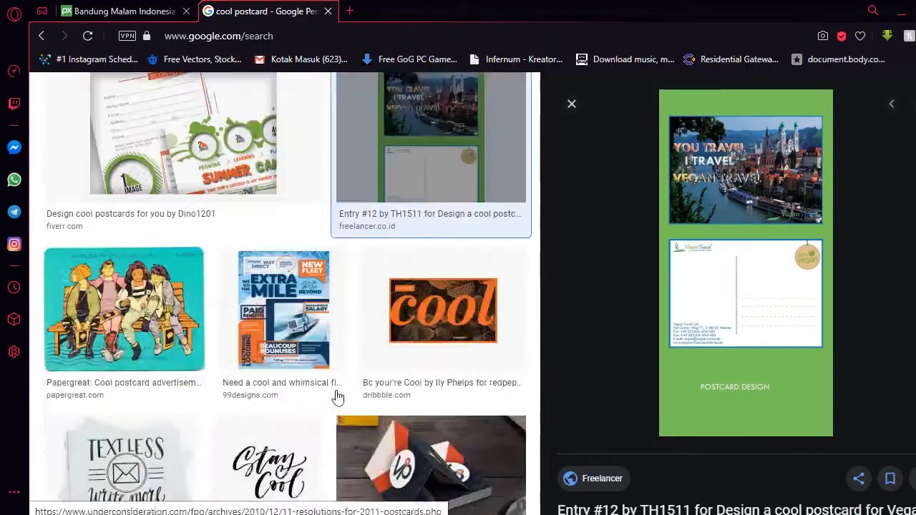
{"action": "scroll", "coordinate": [336, 382], "scroll_direction": "up", "scroll_amount": 10}
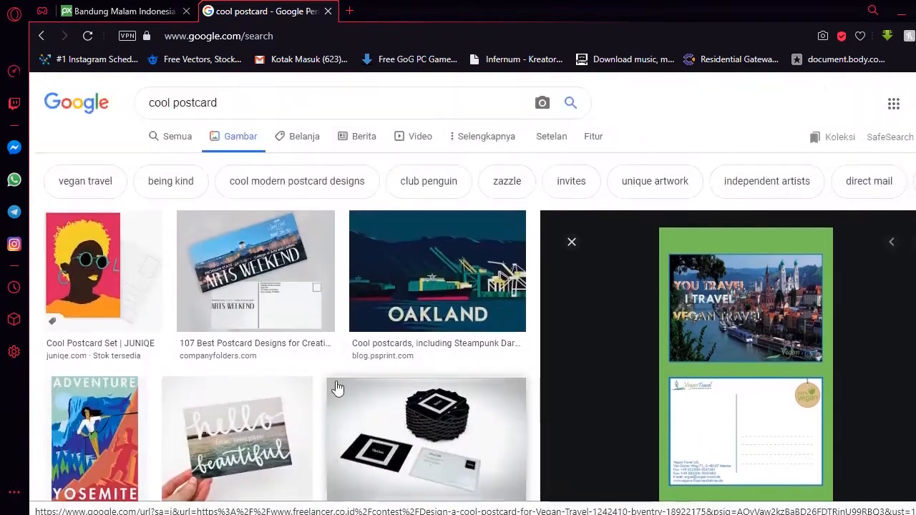
Step: Refine the image search to "cool travel postcard" and shorten it to "travel postcard"
{"action": "left_click", "coordinate": [174, 103]}
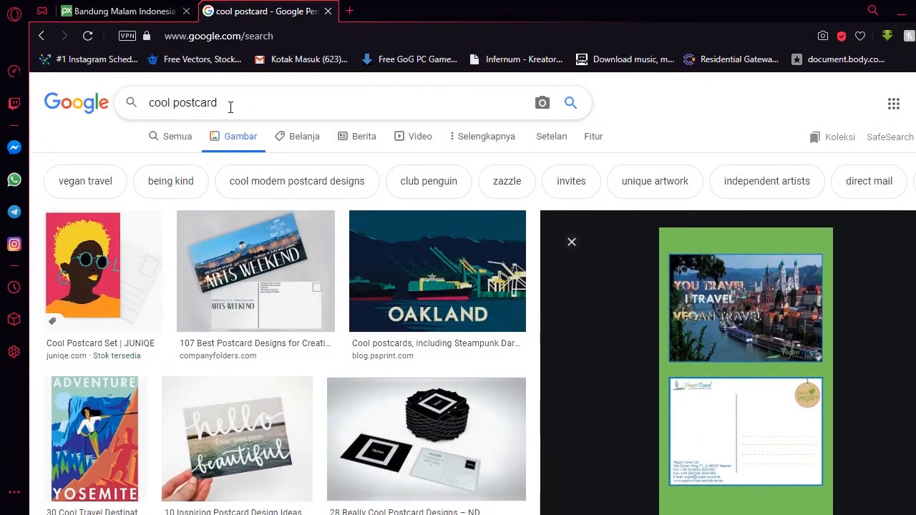
{"action": "type", "text": "travel"}
{"action": "key", "text": "Return"}
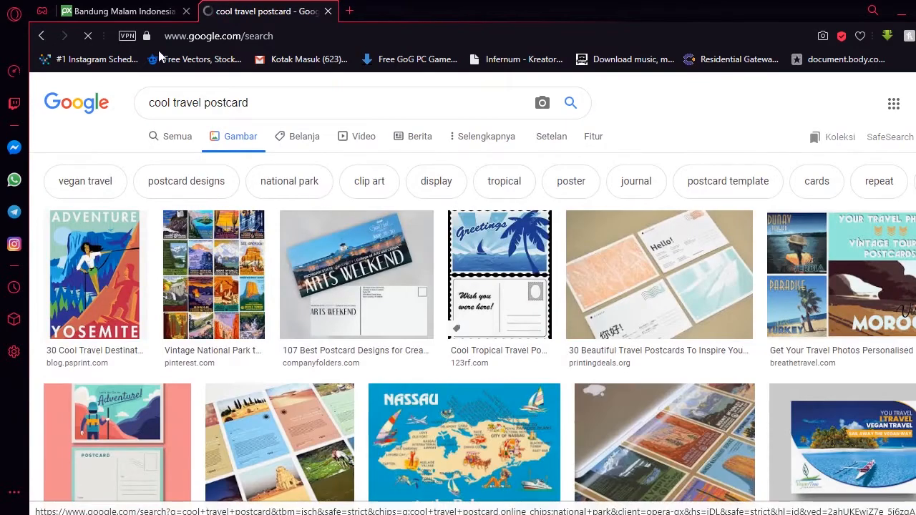
{"action": "double_click", "coordinate": [169, 102]}
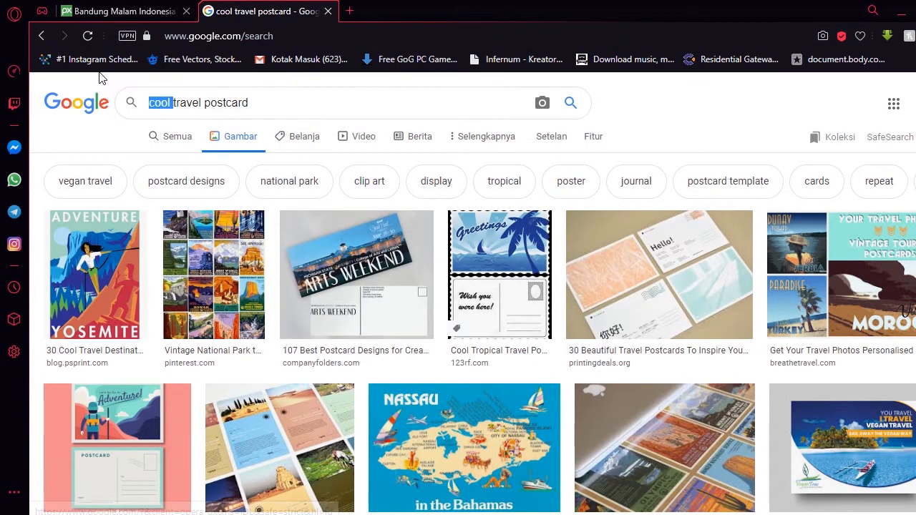
{"action": "key", "text": "BackSpace"}
{"action": "key", "text": "Return"}
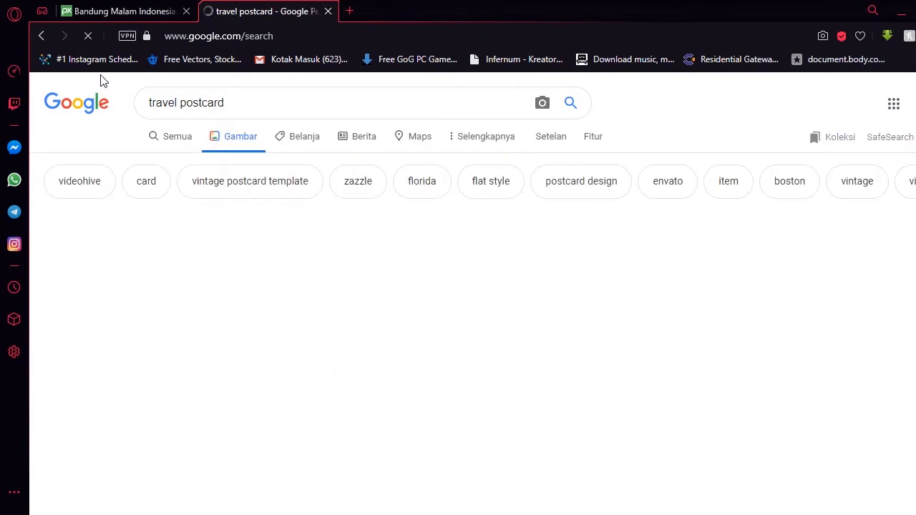
Step: Preview the Italy travel postcard template and the vintage Cape Town postcard among the image results
{"action": "scroll", "coordinate": [593, 404], "scroll_direction": "down", "scroll_amount": 5}
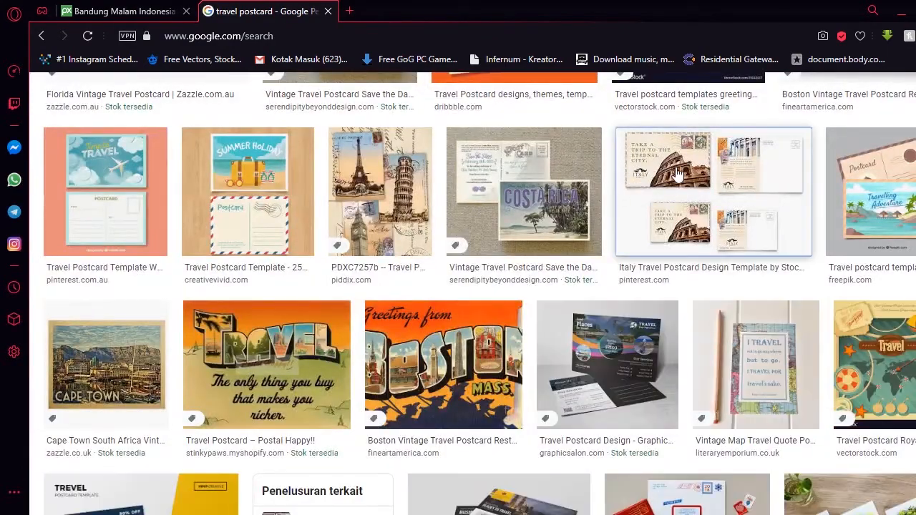
{"action": "left_click", "coordinate": [676, 174]}
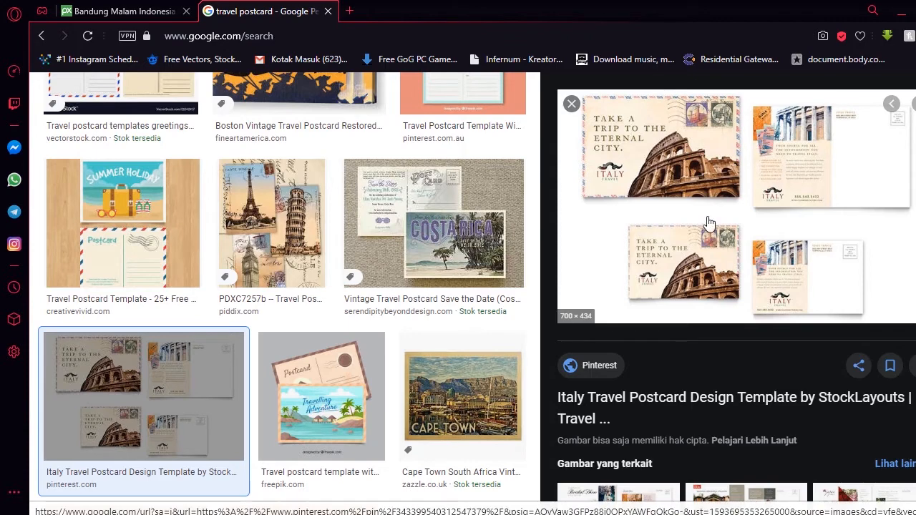
{"action": "scroll", "coordinate": [360, 324], "scroll_direction": "down", "scroll_amount": 3}
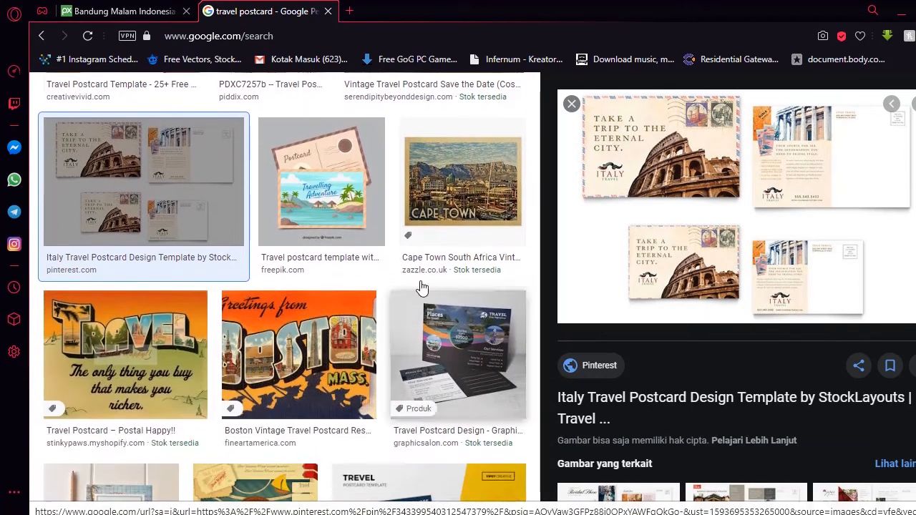
{"action": "left_click", "coordinate": [442, 215]}
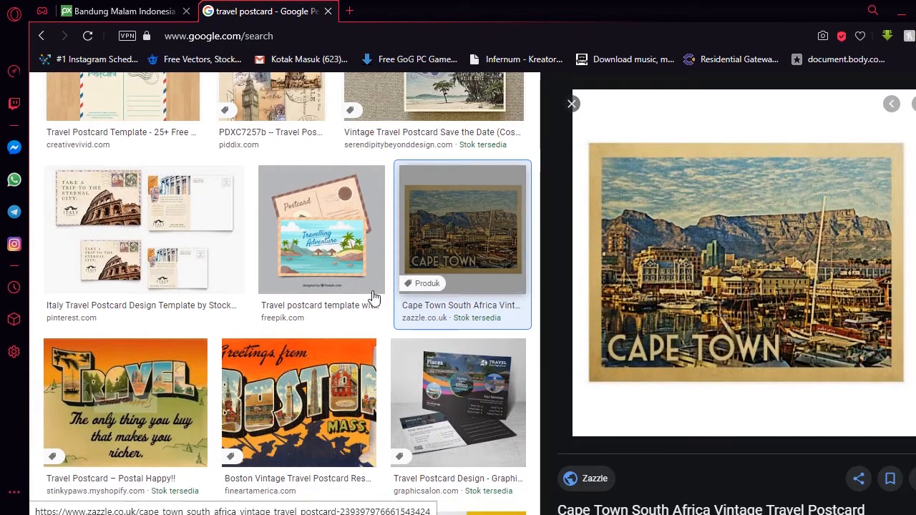
Step: Preview the Design Bundles "Mount traveler" postcard template and look through the surrounding travel postcard results
{"action": "scroll", "coordinate": [358, 279], "scroll_direction": "down", "scroll_amount": 3}
{"action": "scroll", "coordinate": [375, 250], "scroll_direction": "down", "scroll_amount": 4}
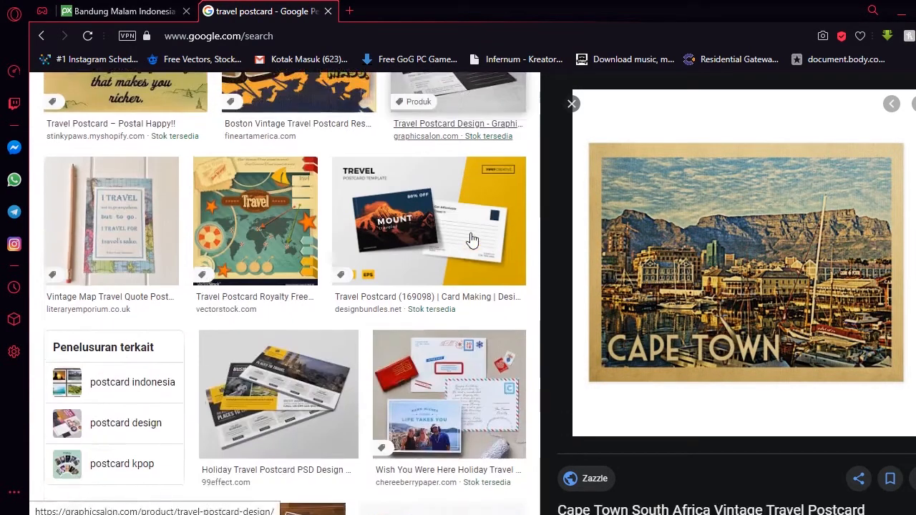
{"action": "scroll", "coordinate": [458, 248], "scroll_direction": "up", "scroll_amount": 2}
{"action": "left_click", "coordinate": [419, 213]}
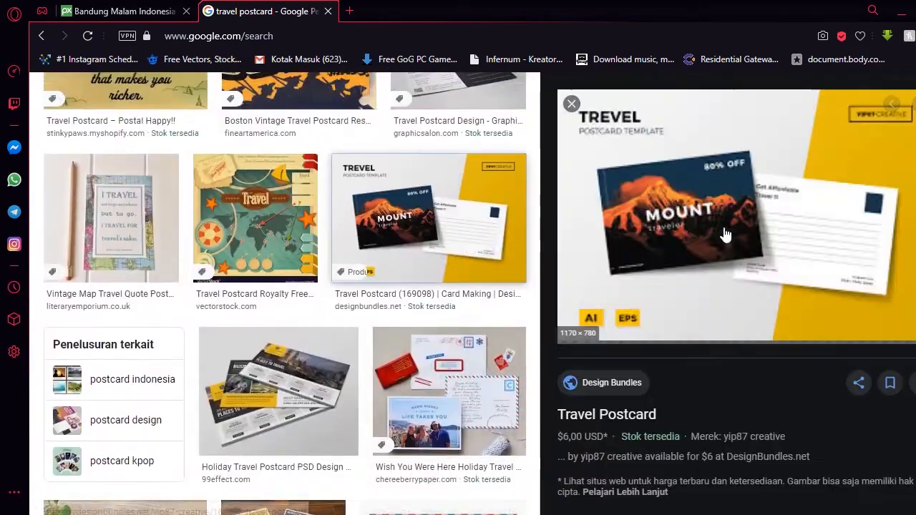
{"action": "scroll", "coordinate": [332, 283], "scroll_direction": "down", "scroll_amount": 7}
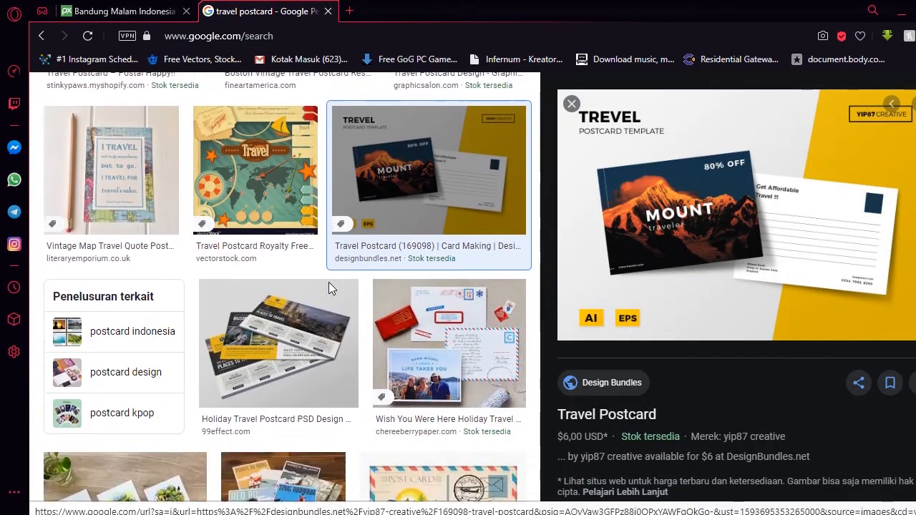
{"action": "scroll", "coordinate": [343, 286], "scroll_direction": "down", "scroll_amount": 6}
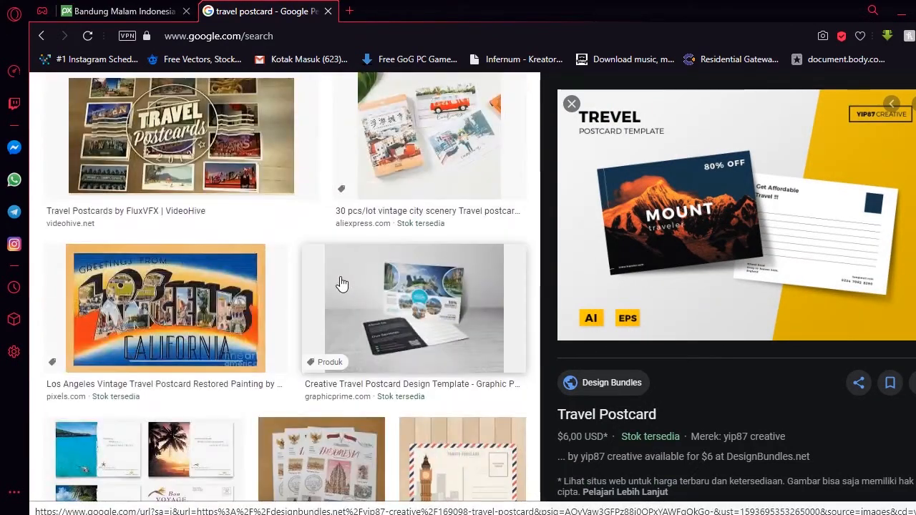
{"action": "scroll", "coordinate": [343, 286], "scroll_direction": "up", "scroll_amount": 7}
{"action": "scroll", "coordinate": [789, 107], "scroll_direction": "up", "scroll_amount": 2}
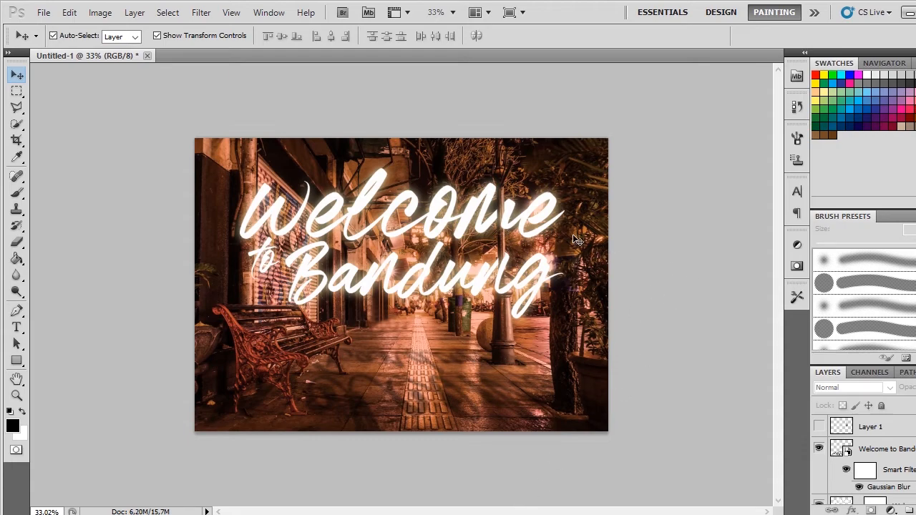
{"action": "scroll", "coordinate": [554, 224], "scroll_direction": "up", "scroll_amount": 4}
{"action": "scroll", "coordinate": [554, 224], "scroll_direction": "down", "scroll_amount": 1}
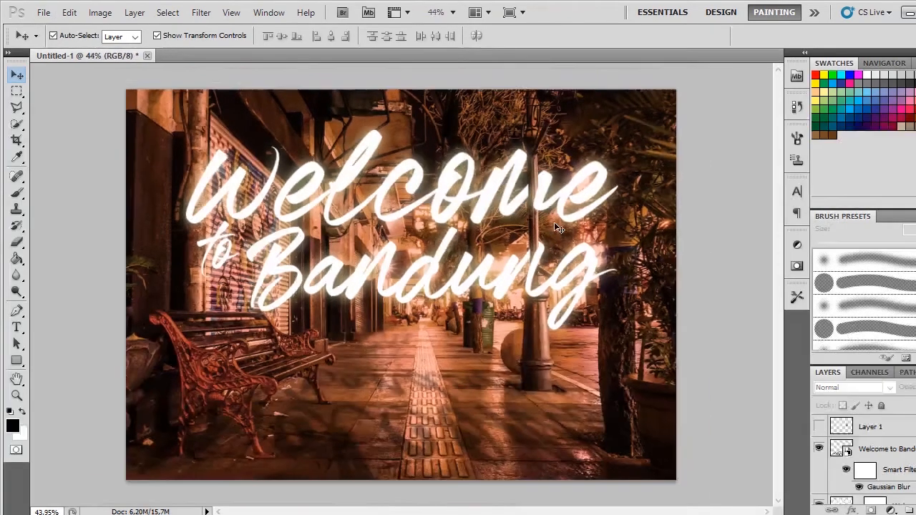
{"action": "scroll", "coordinate": [525, 221], "scroll_direction": "down", "scroll_amount": 1}
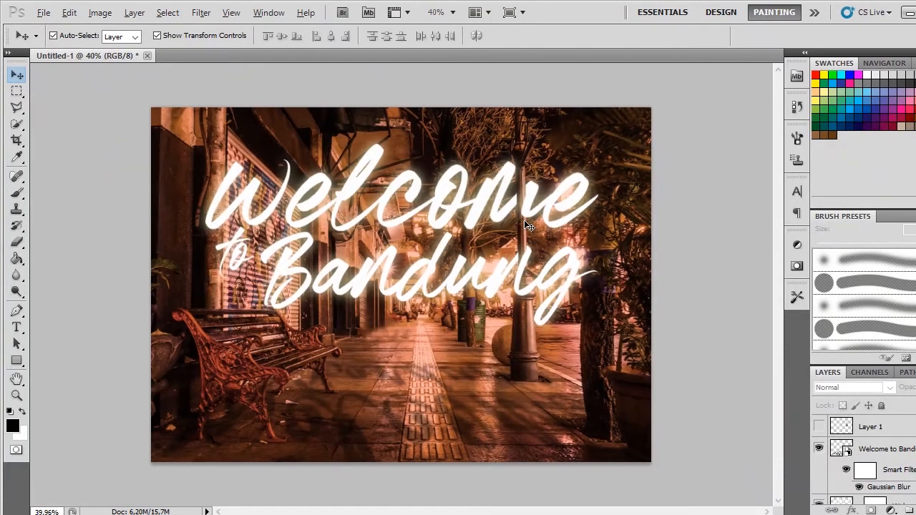
{"action": "scroll", "coordinate": [526, 224], "scroll_direction": "up", "scroll_amount": 1}
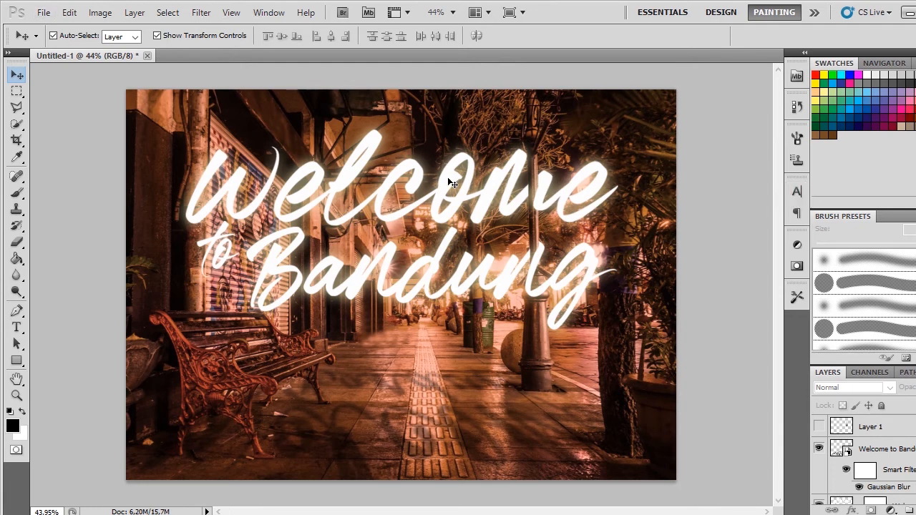
{"action": "left_click", "coordinate": [776, 514]}
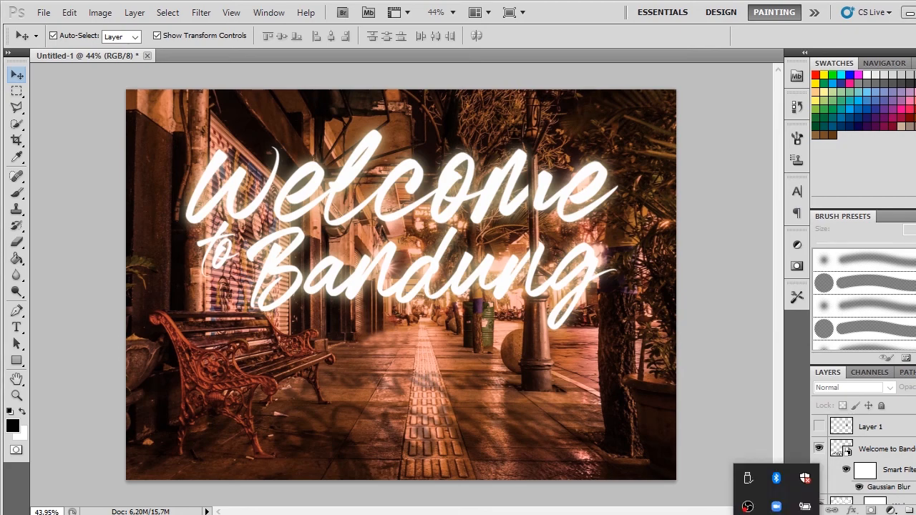